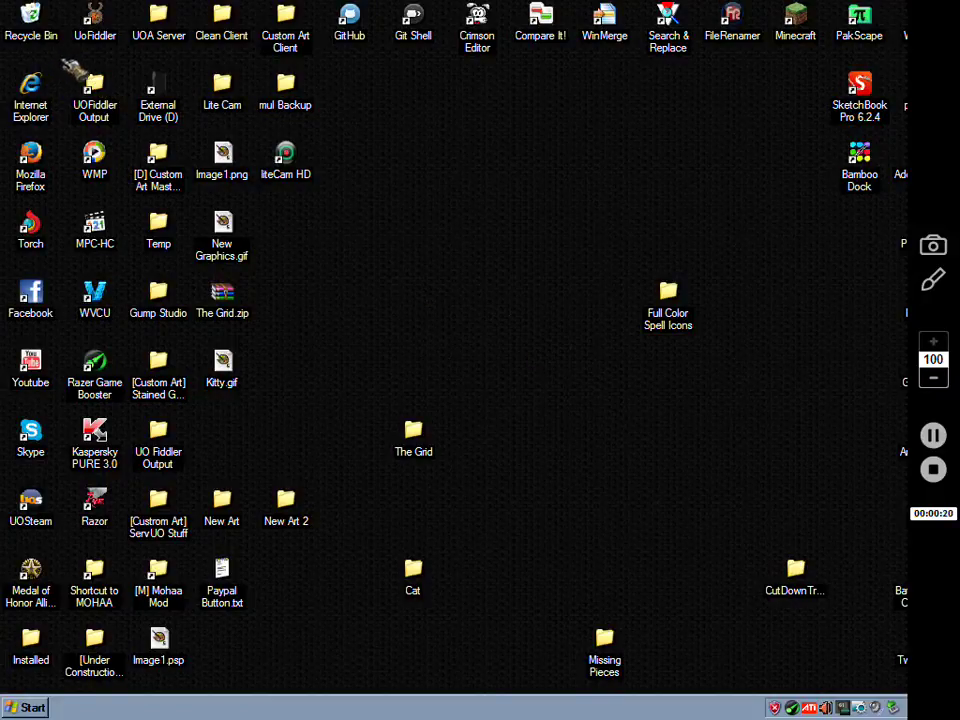
Open the Electronic Arts folder on the external drive D.
double_click(160, 100)
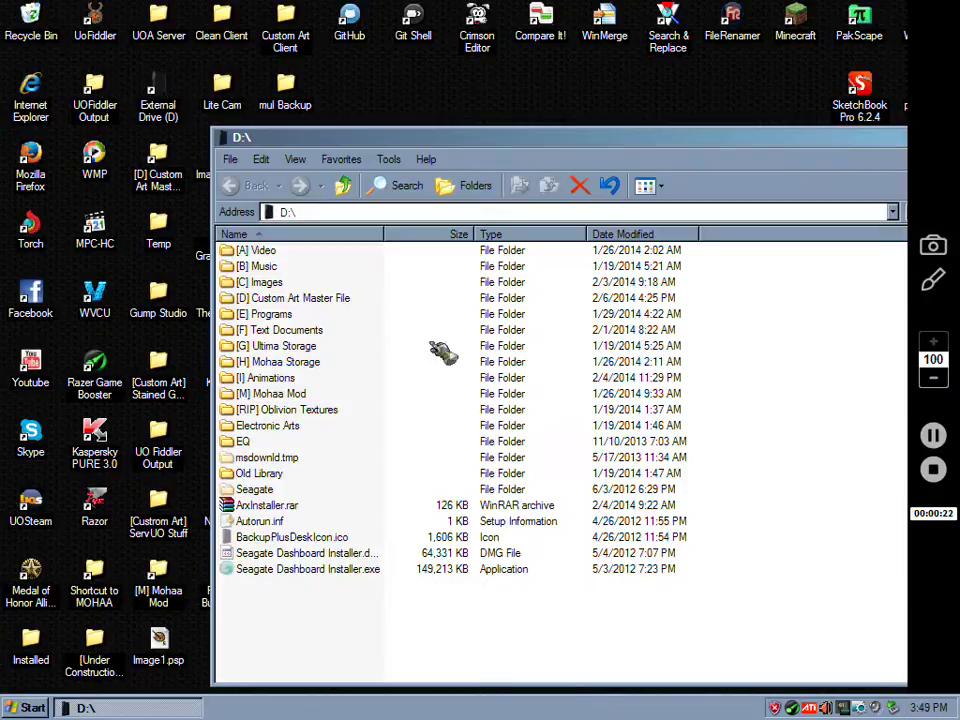
left_click_drag(382, 142, 596, 111)
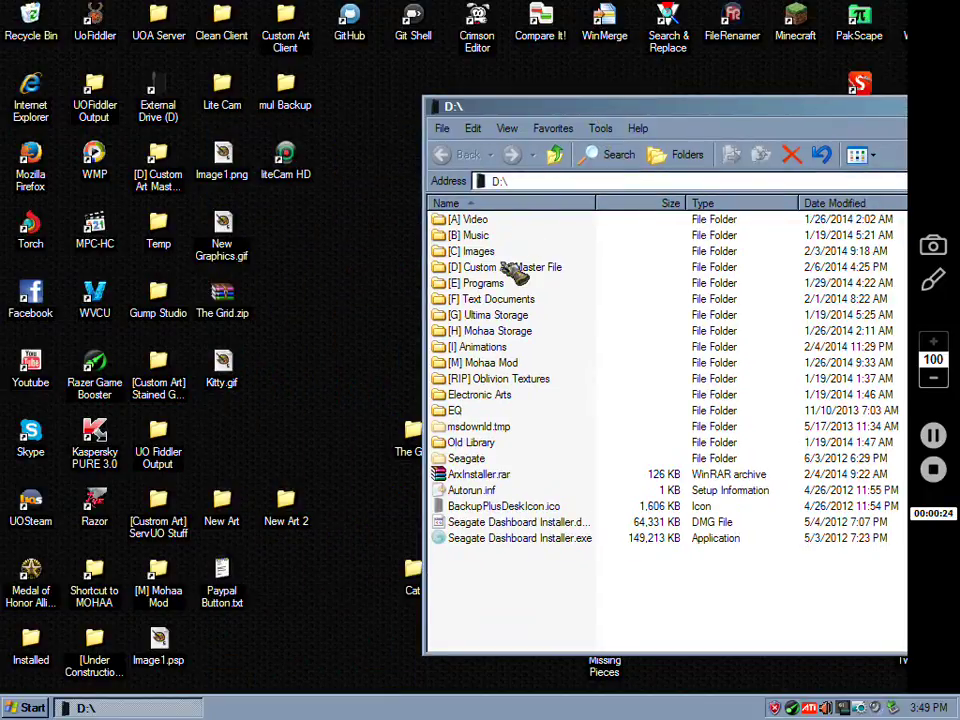
double_click(477, 396)
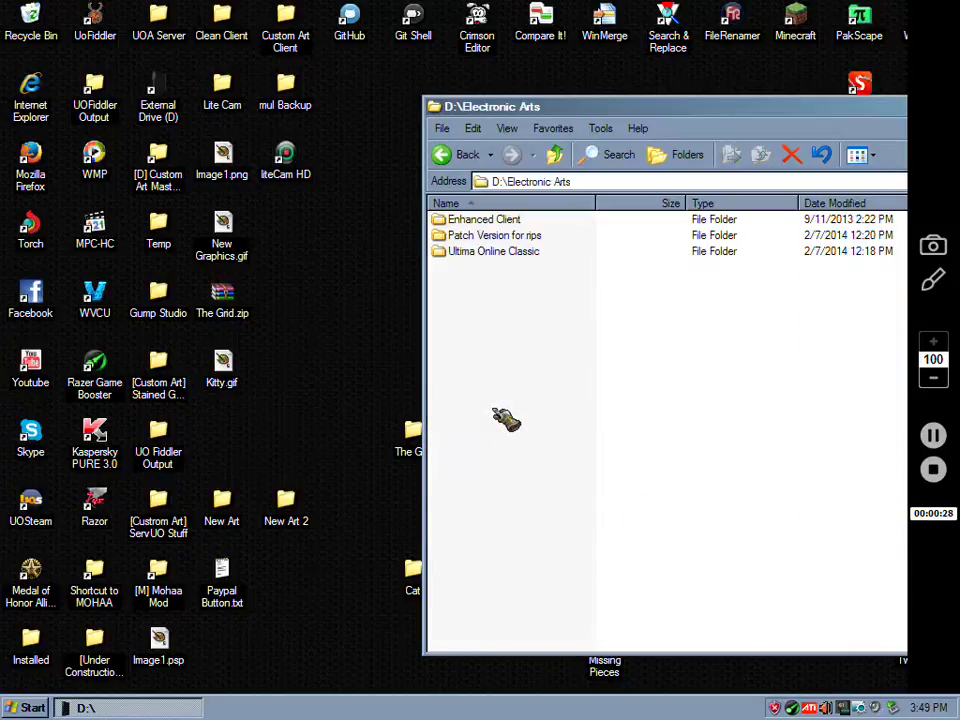
left_click_drag(620, 107, 492, 115)
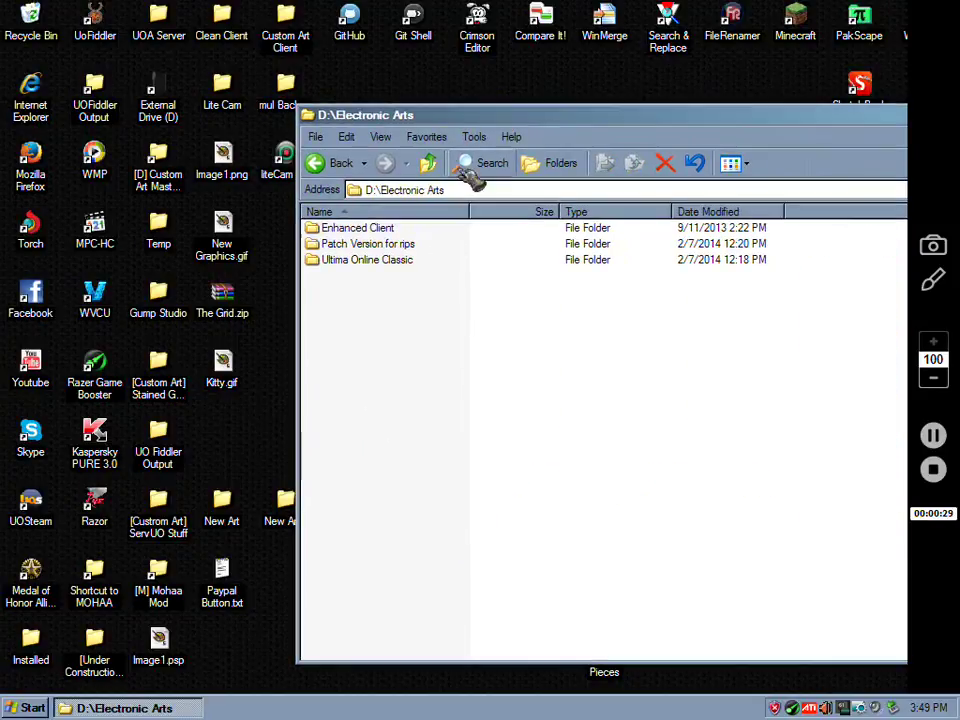
Open the Patch Version for rips folder and look through its client files.
left_click(372, 244)
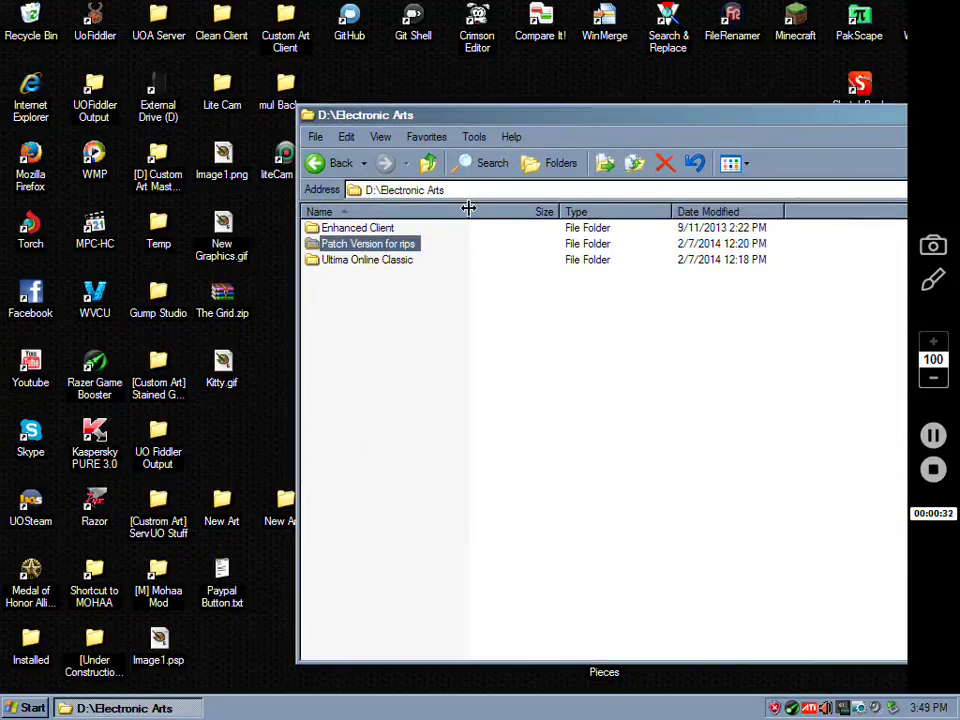
left_click_drag(468, 208, 482, 208)
left_click(405, 260)
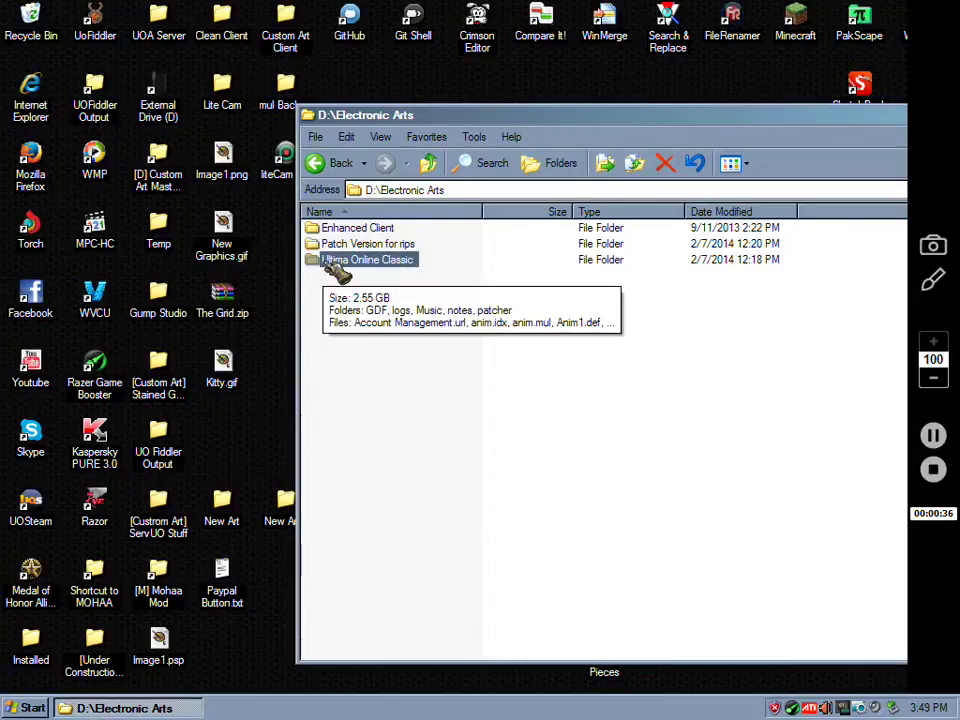
left_click(410, 243)
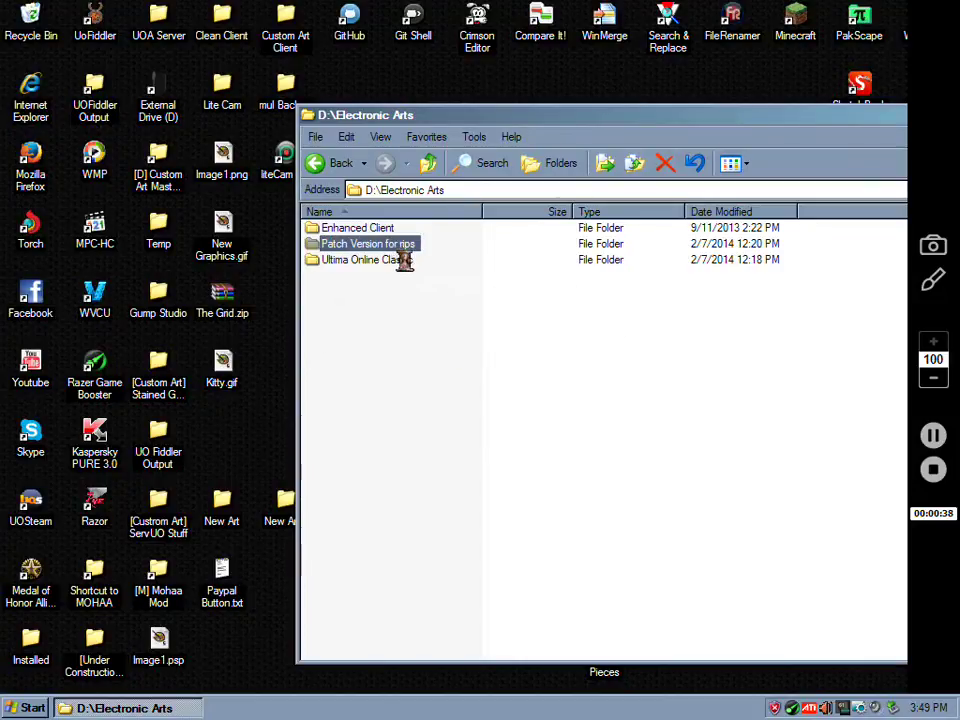
key("Return")
scroll(507, 253, "down", 15)
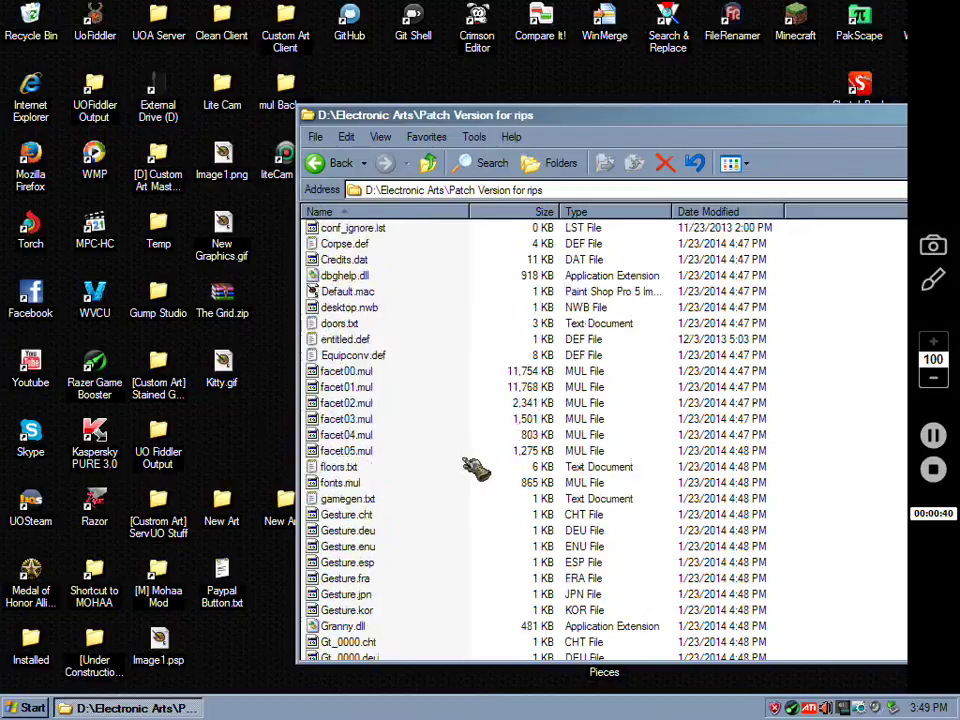
scroll(474, 480, "down", 15)
left_click_drag(465, 118, 491, 40)
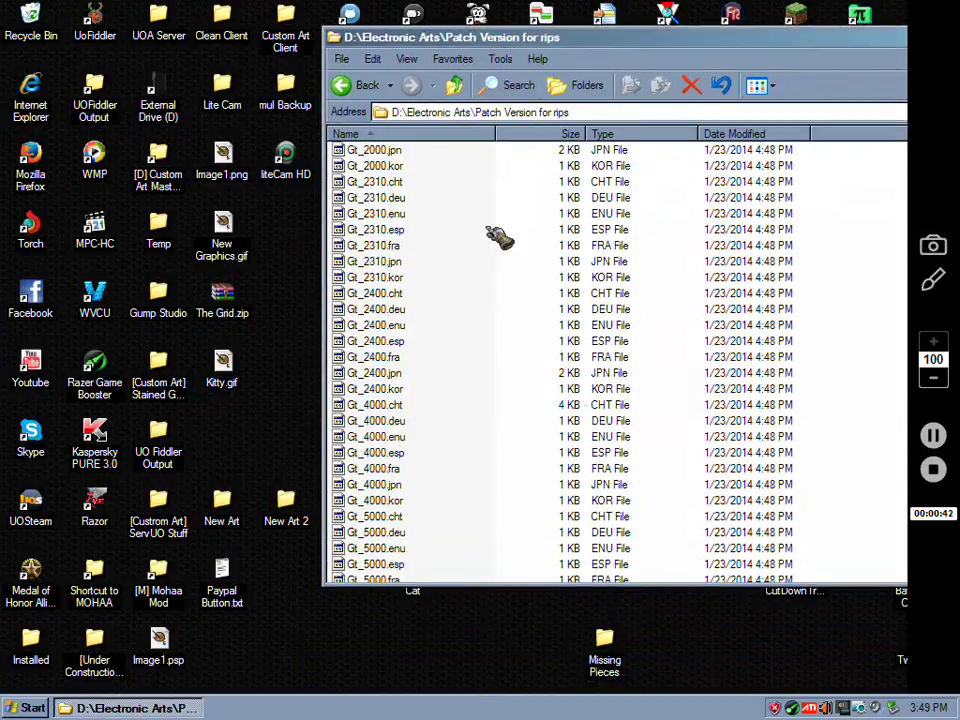
scroll(500, 236, "up", 20)
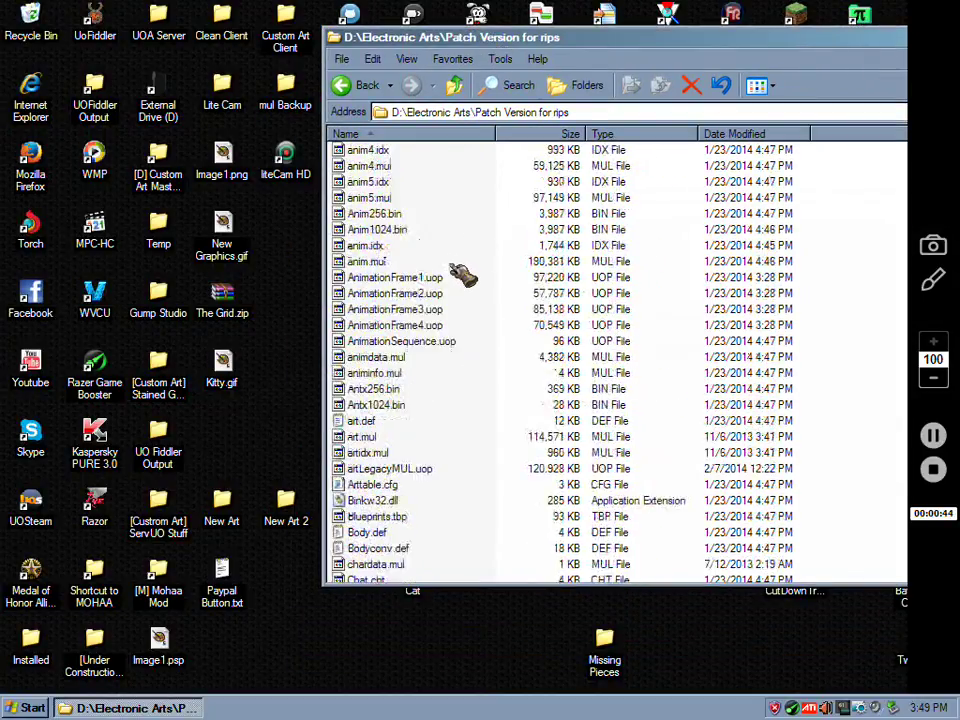
Copy art.mul from the Ultima Online Classic folder into the New Art 2 folder on the desktop.
left_click(362, 85)
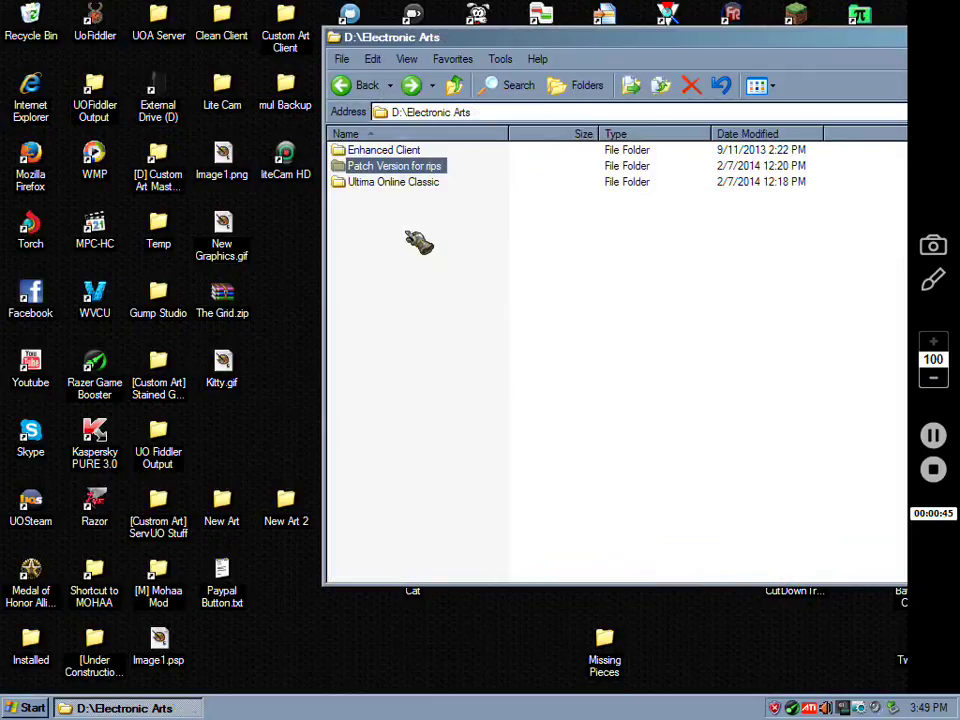
double_click(394, 184)
scroll(440, 330, "down", 2)
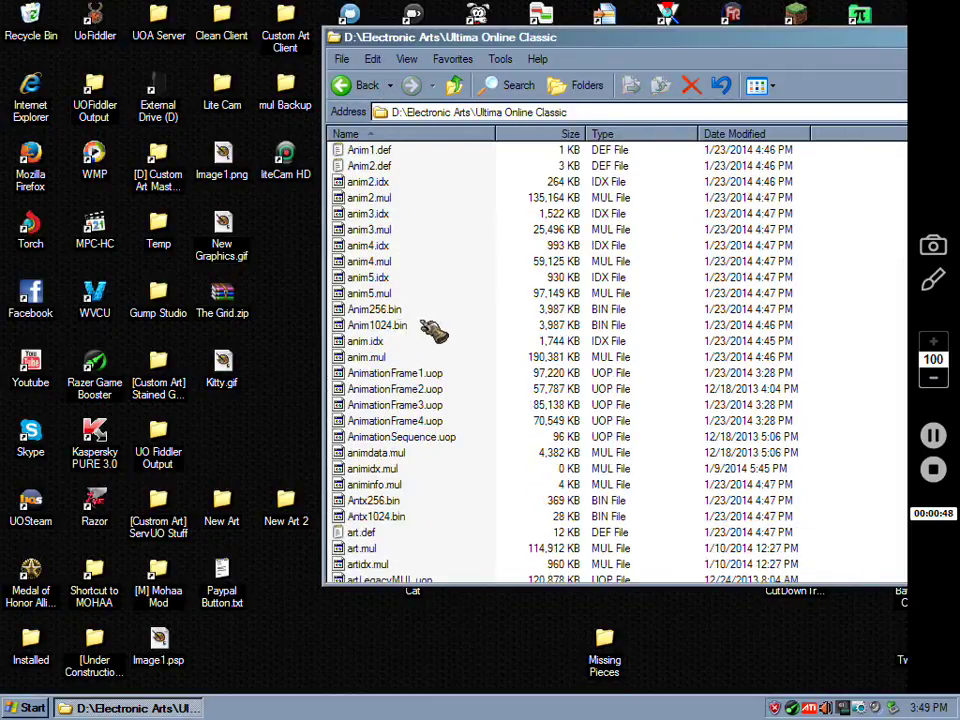
scroll(405, 290, "down", 3)
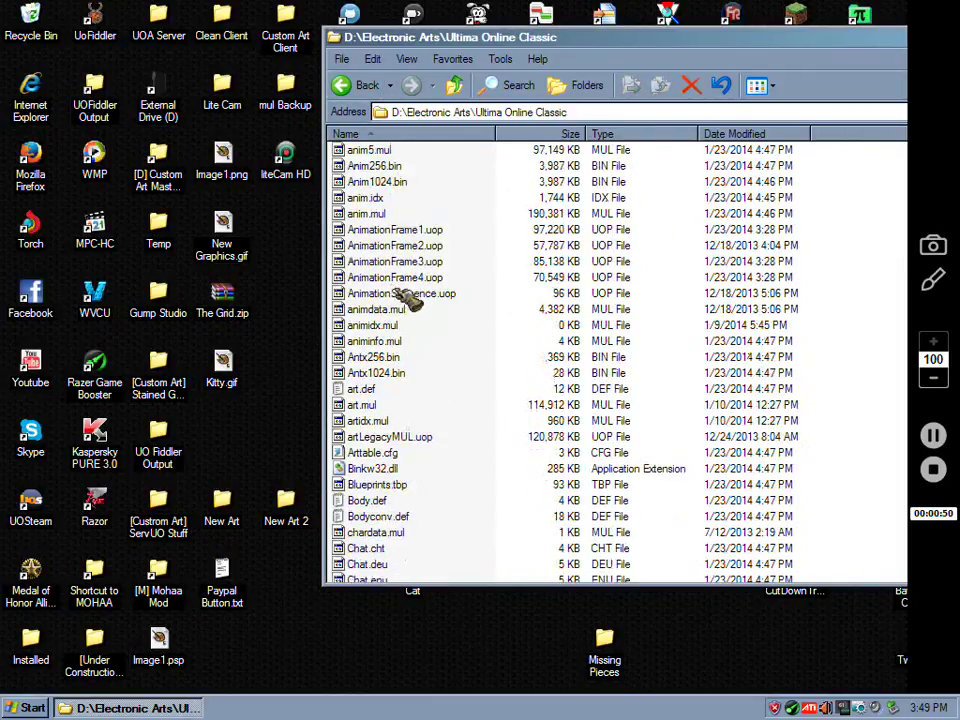
right_click(355, 405)
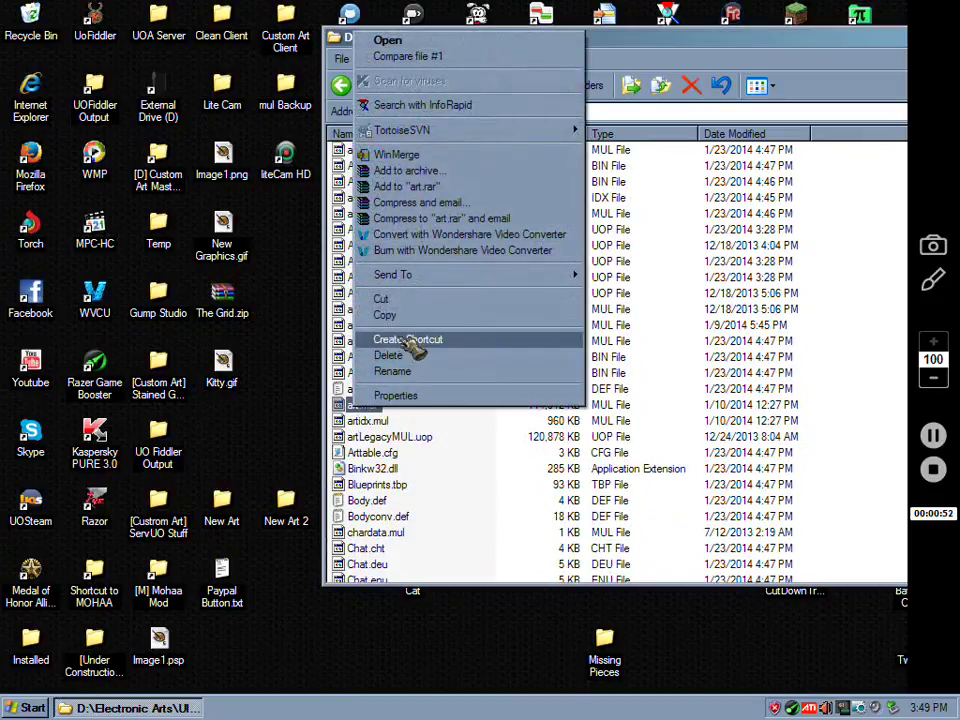
left_click(385, 316)
double_click(315, 521)
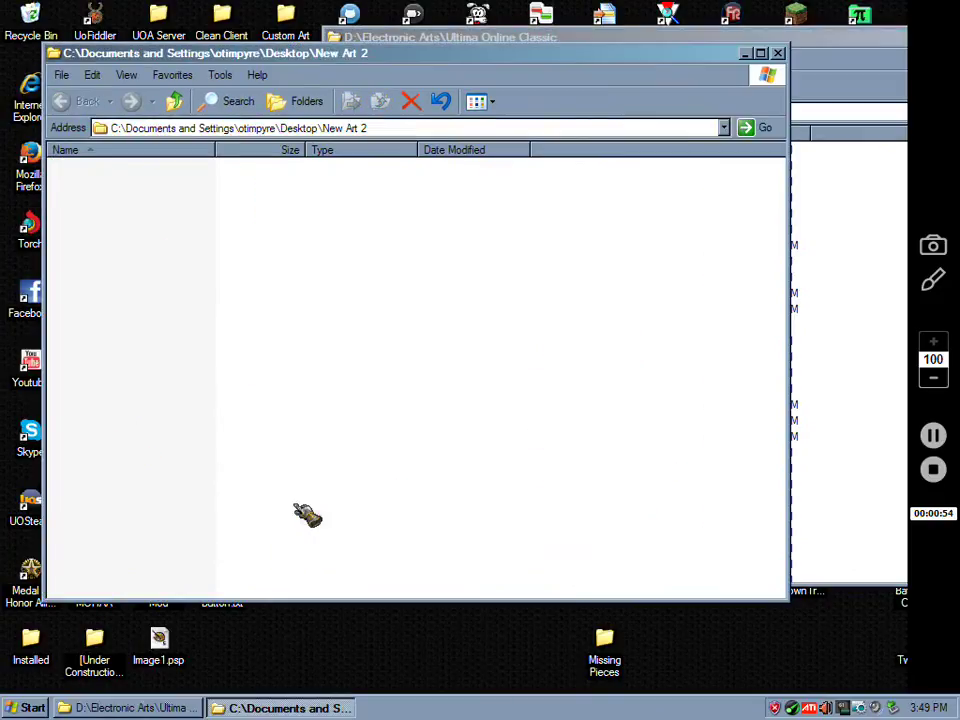
right_click(251, 347)
left_click(345, 468)
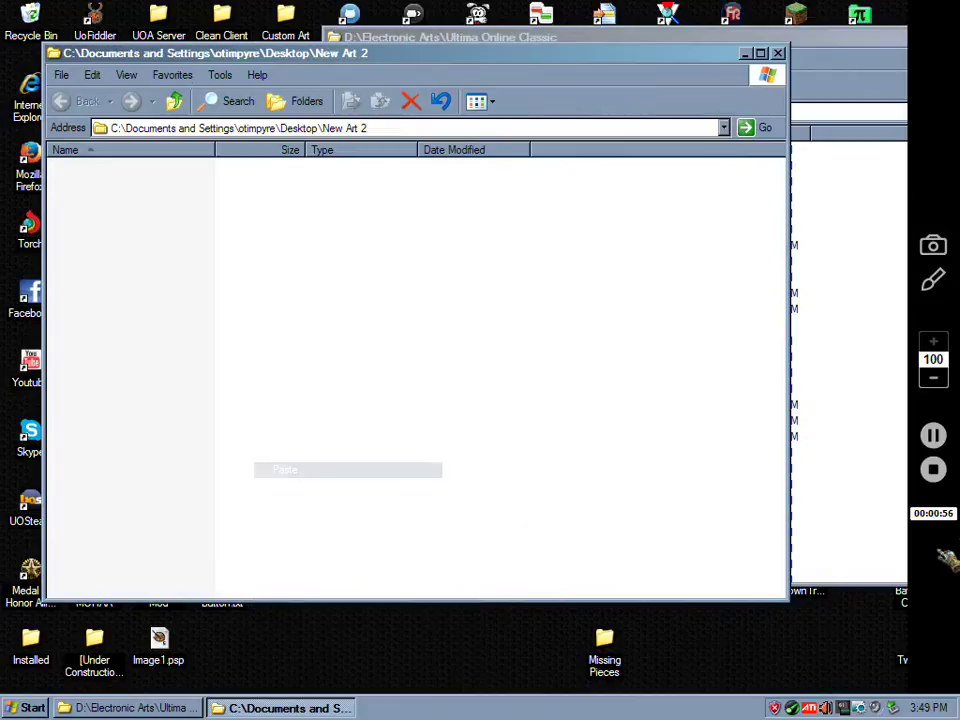
Copy artidx.mul from the Ultima Online Classic folder into the New Art 2 folder.
left_click(855, 497)
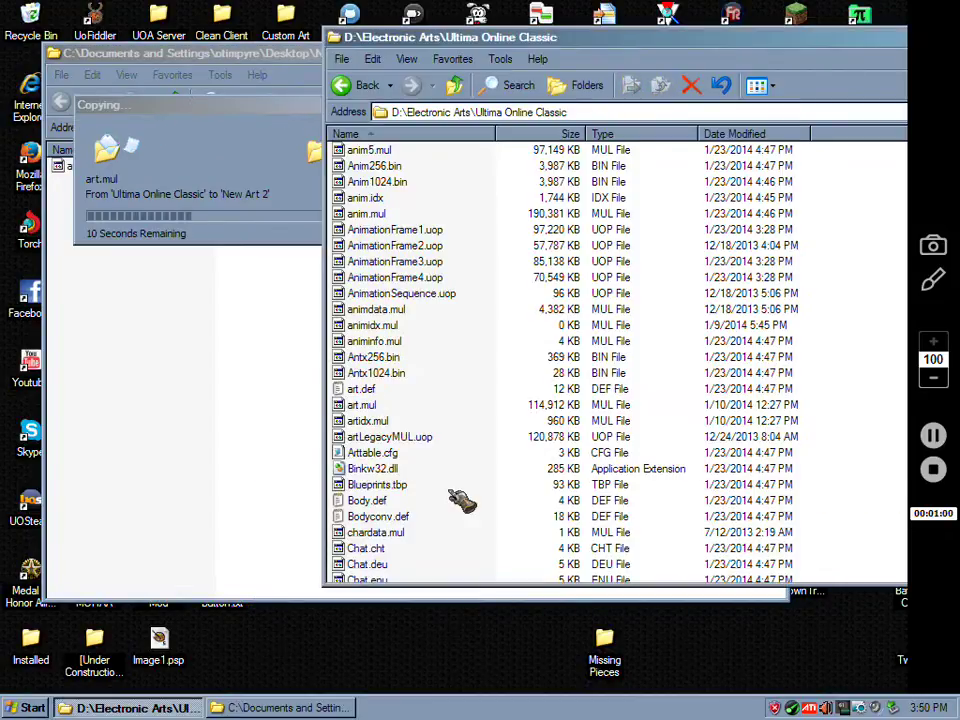
left_click(380, 421)
right_click(369, 421)
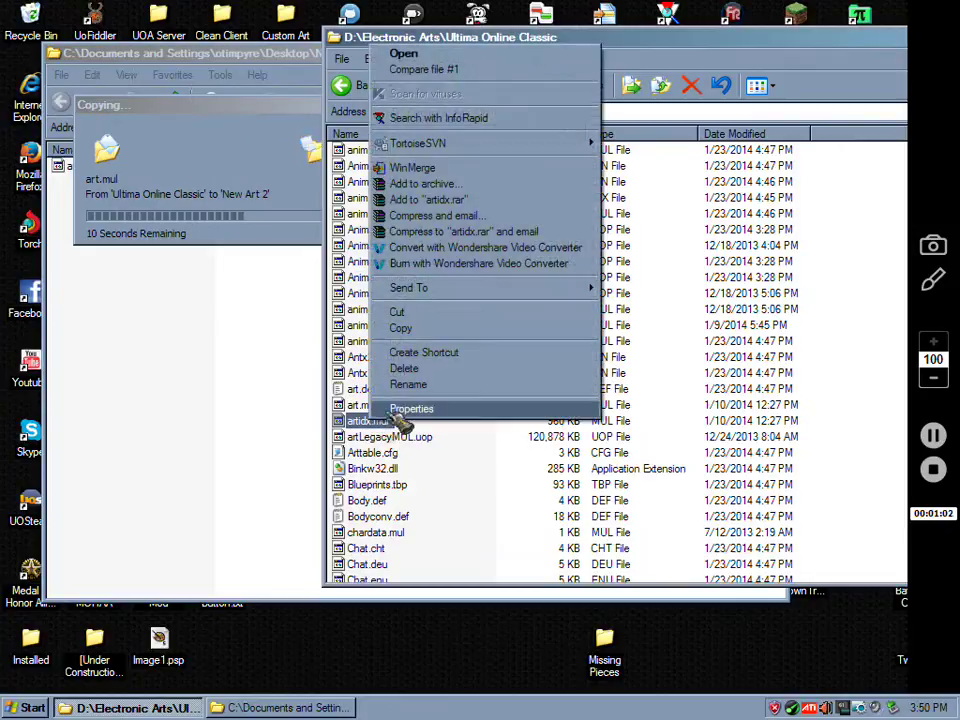
left_click(425, 328)
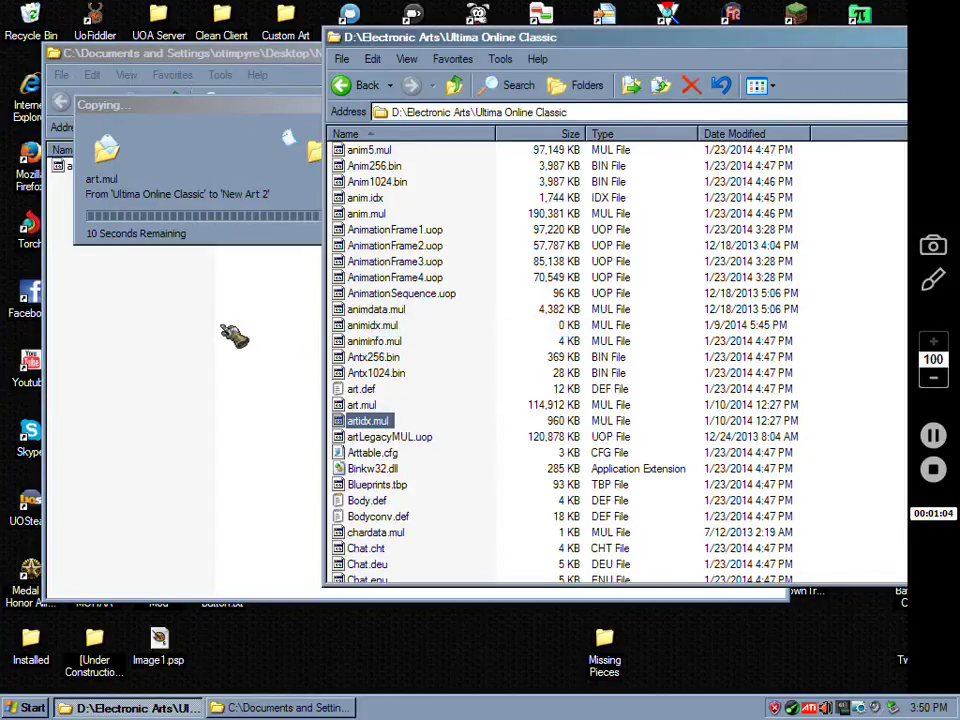
left_click(234, 336)
right_click(234, 336)
left_click(286, 447)
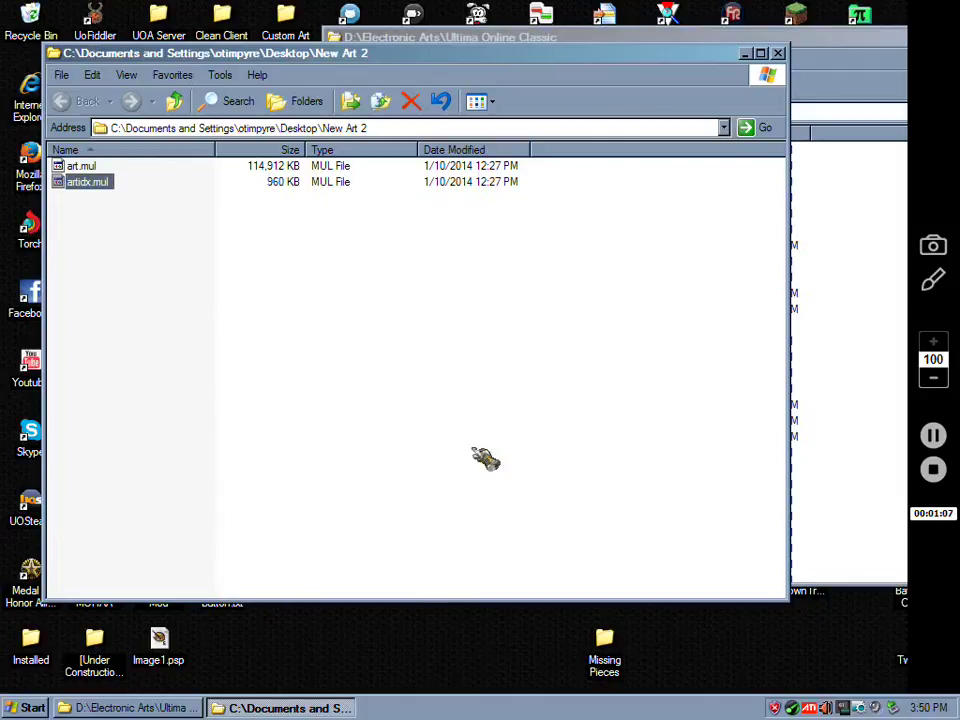
Copy tiledata.mul from the Ultima Online Classic folder into New Art 2 and close the New Art 2 window.
left_click(831, 454)
scroll(785, 435, "down", 15)
scroll(478, 428, "down", 20)
scroll(478, 422, "down", 20)
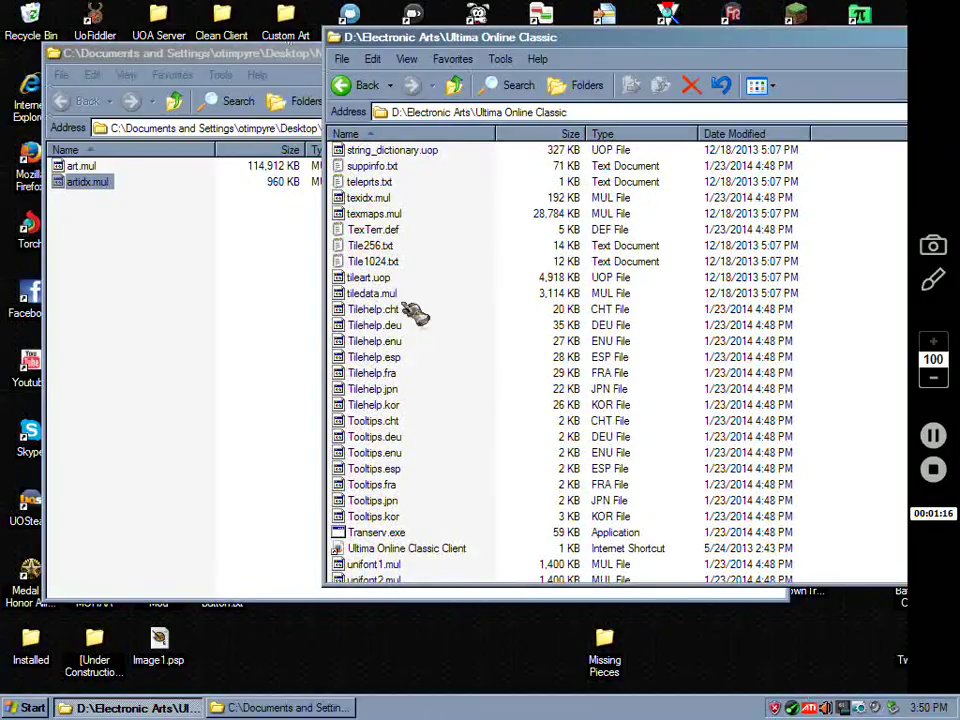
scroll(390, 295, "up", 2)
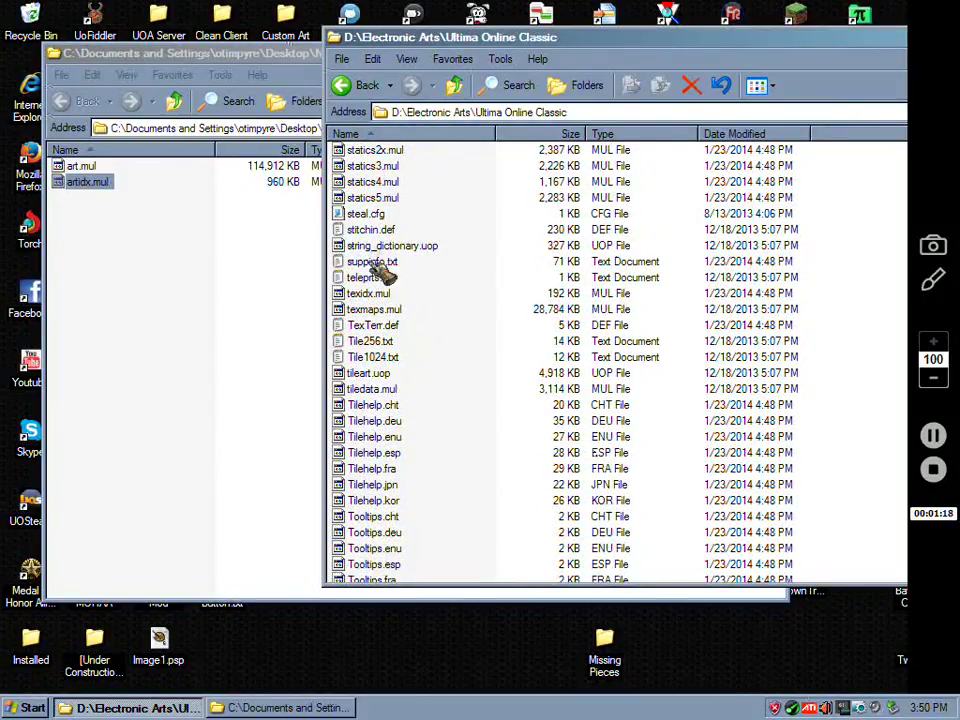
right_click(382, 392)
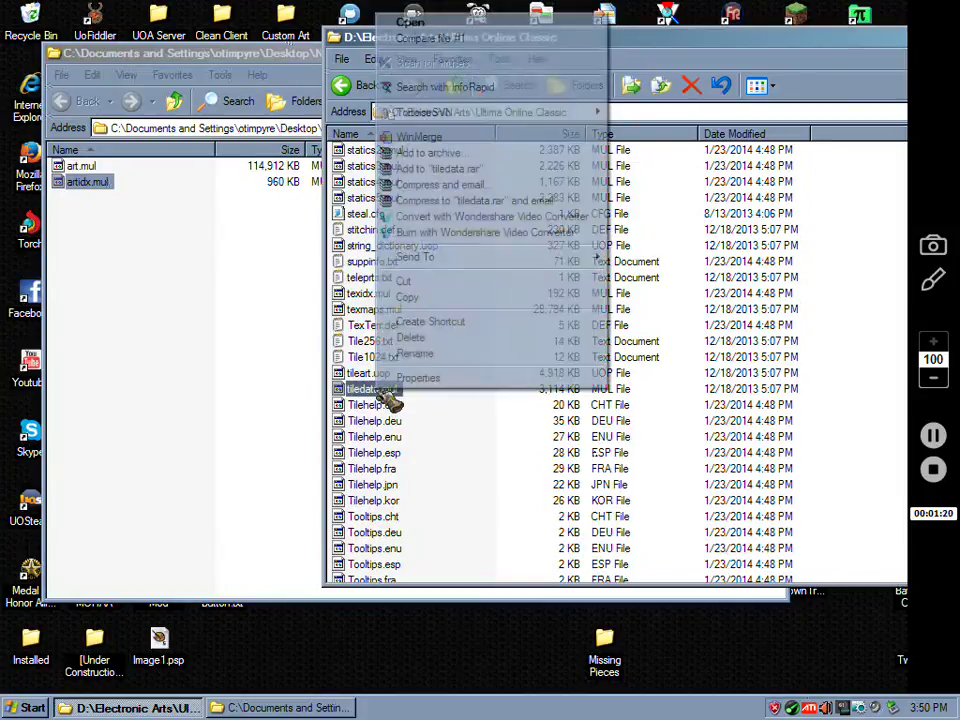
left_click(408, 297)
left_click(184, 278)
right_click(172, 268)
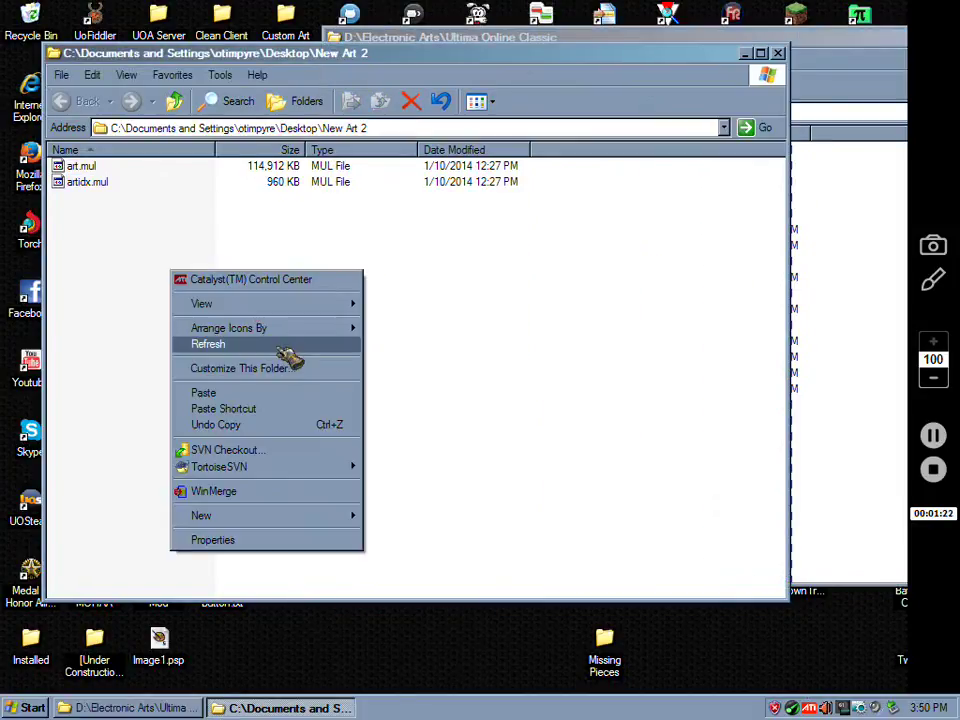
left_click(277, 395)
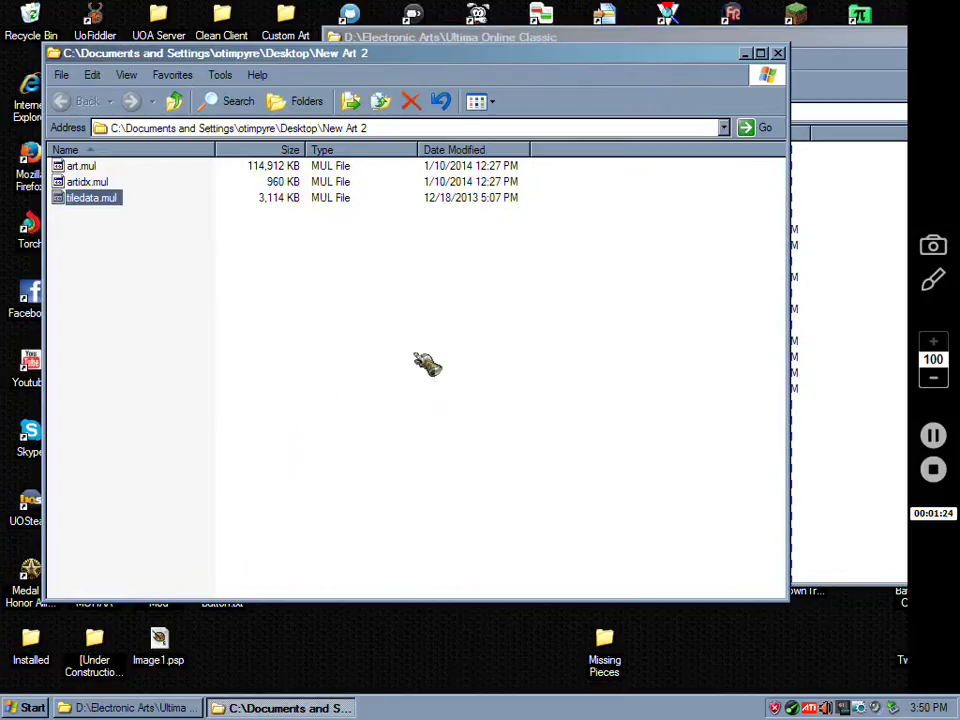
left_click(779, 53)
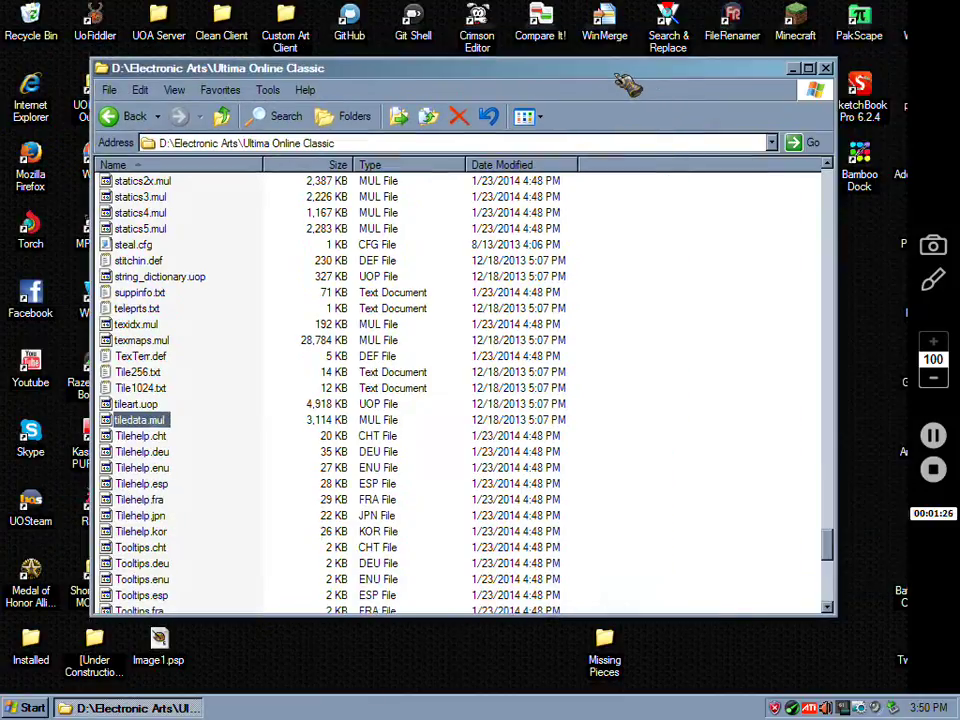
Run UOPatch.exe from the Patch Version for rips folder, and close both the folder window and the patcher.
left_click(112, 116)
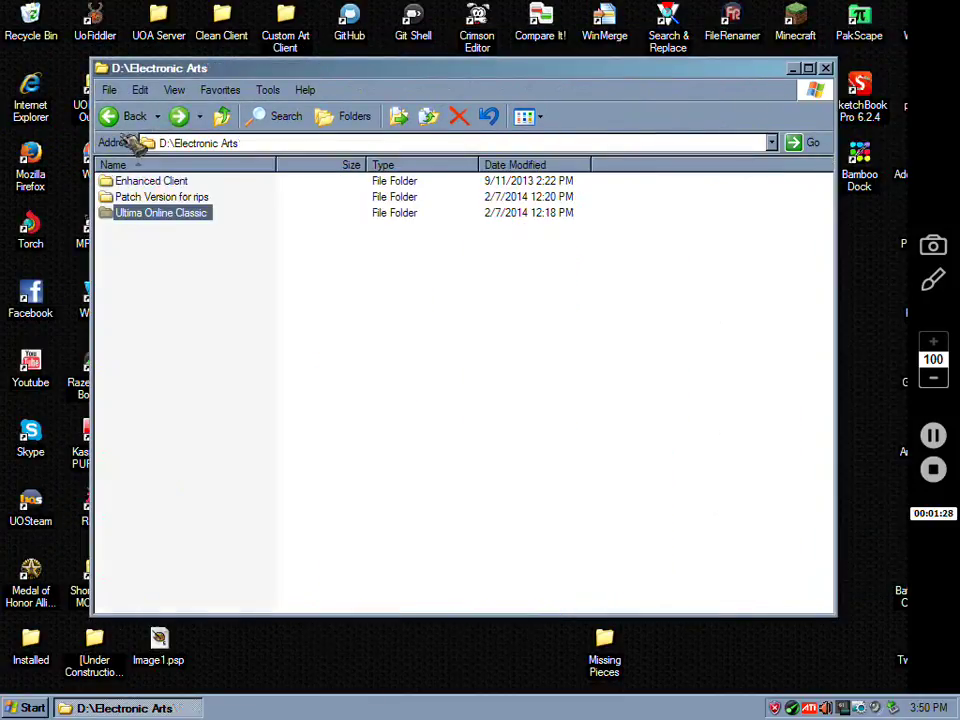
double_click(165, 197)
scroll(258, 345, "down", 20)
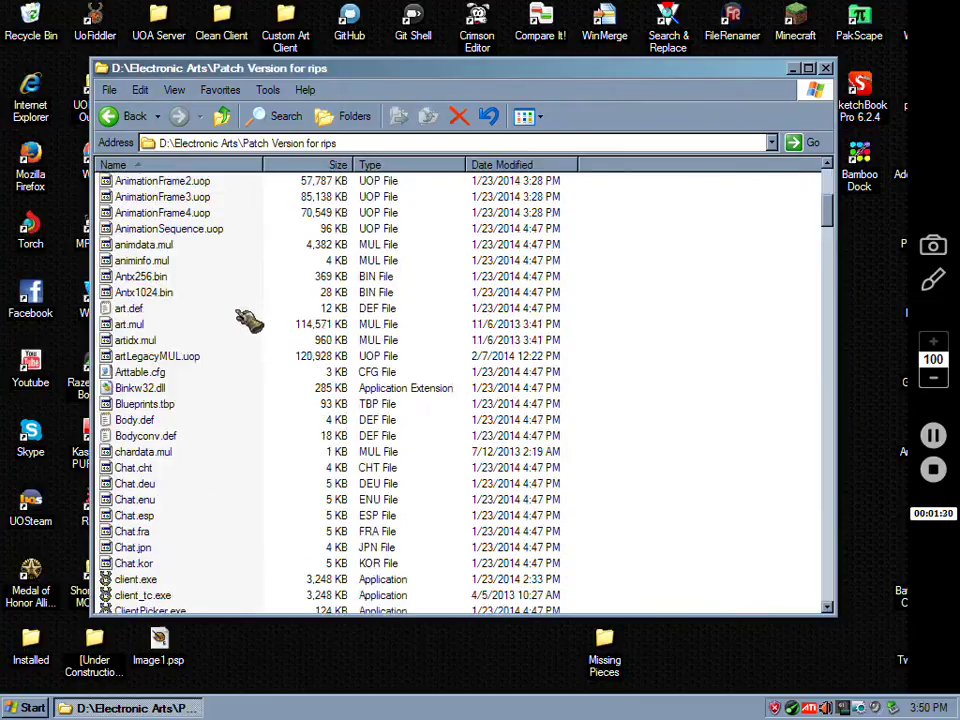
scroll(247, 361, "down", 20)
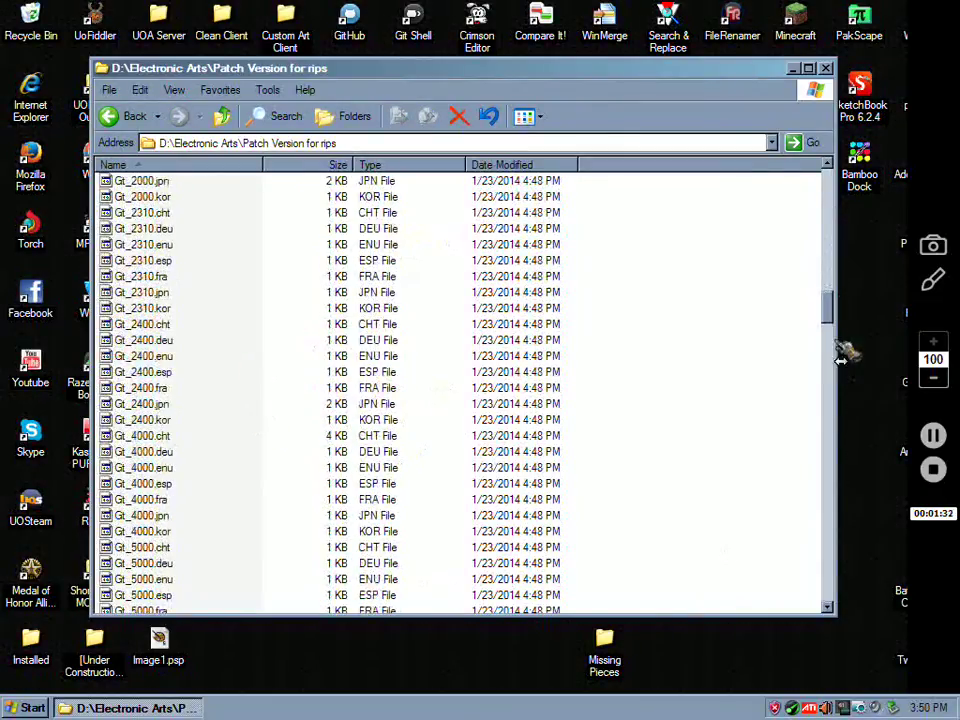
scroll(826, 418, "down", 20)
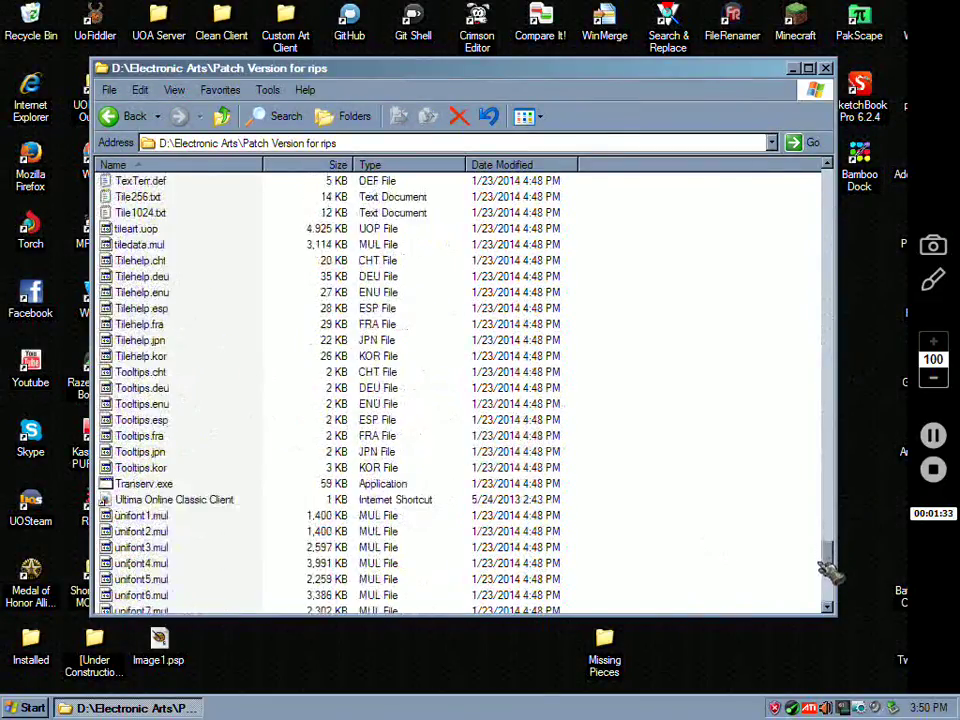
left_click_drag(828, 586, 828, 598)
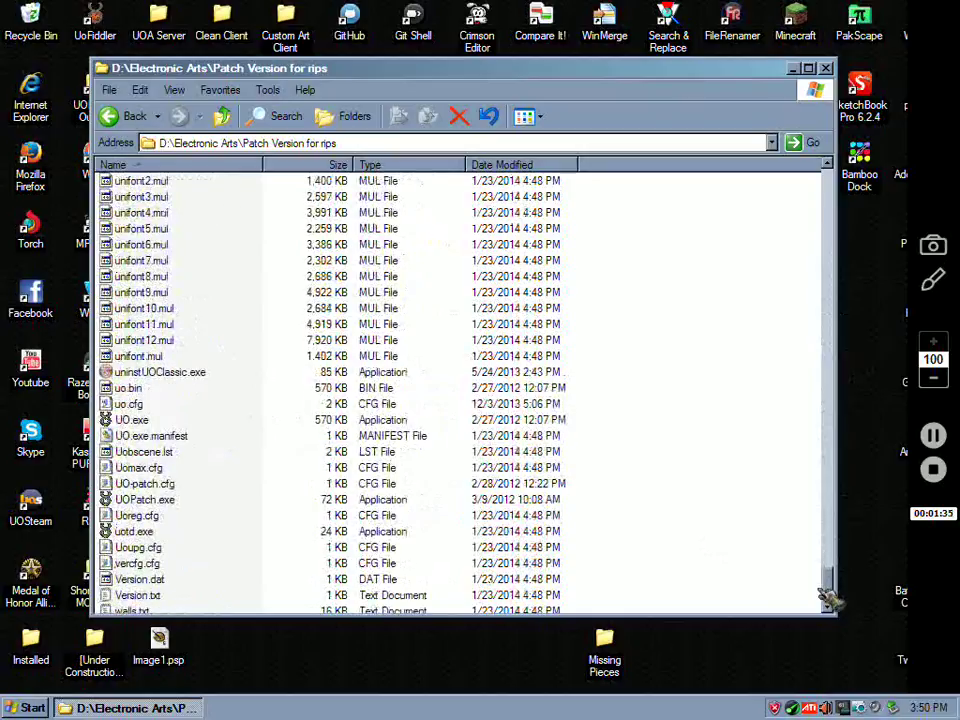
left_click(162, 499)
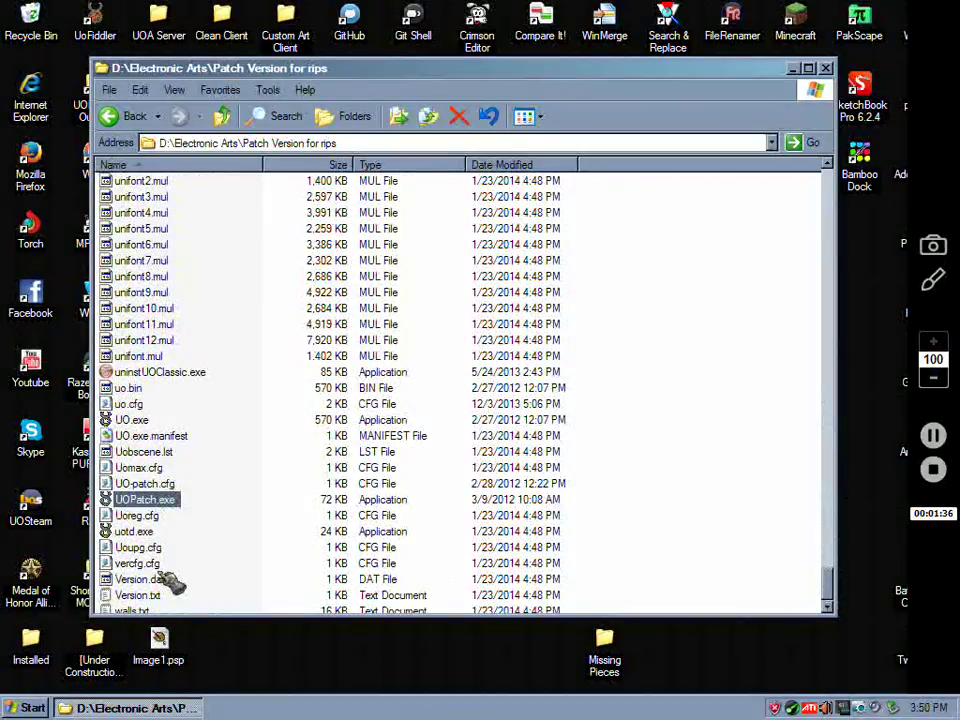
double_click(155, 500)
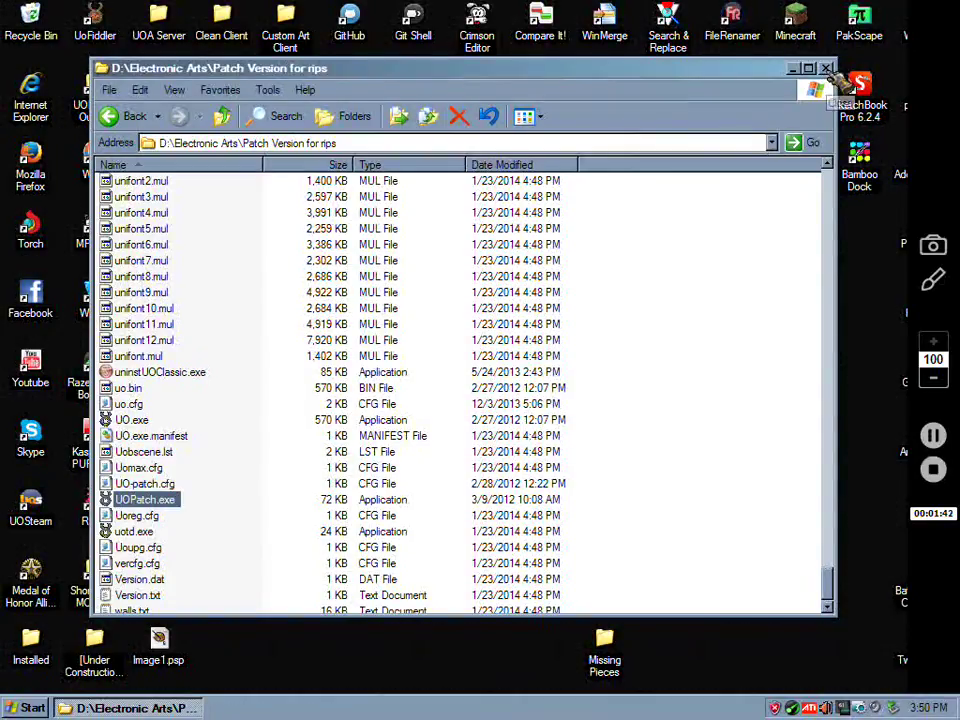
left_click(826, 68)
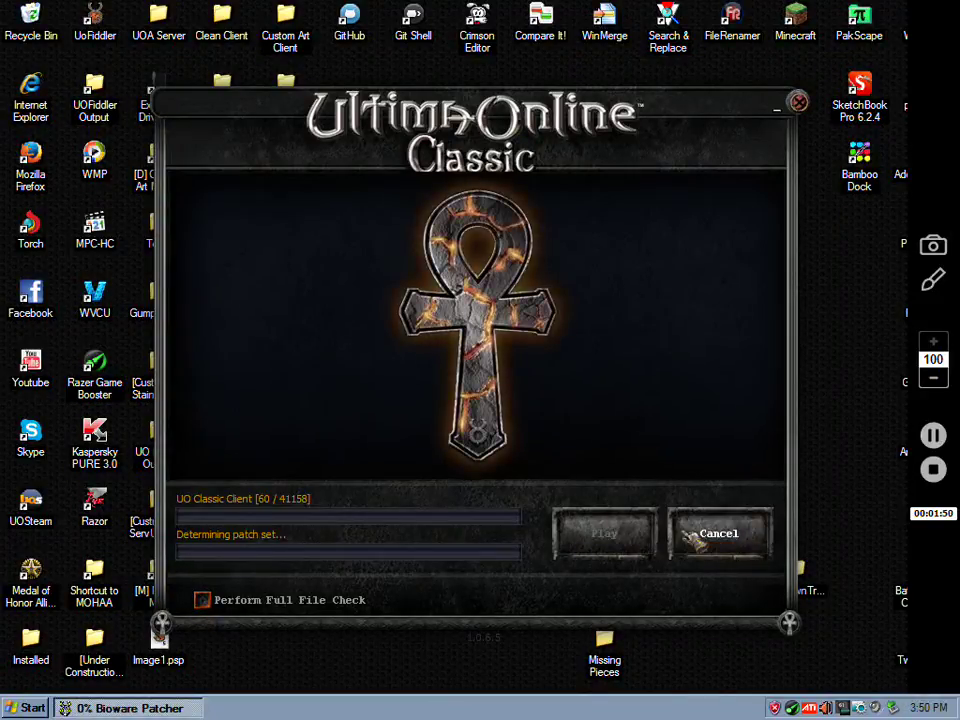
left_click(798, 102)
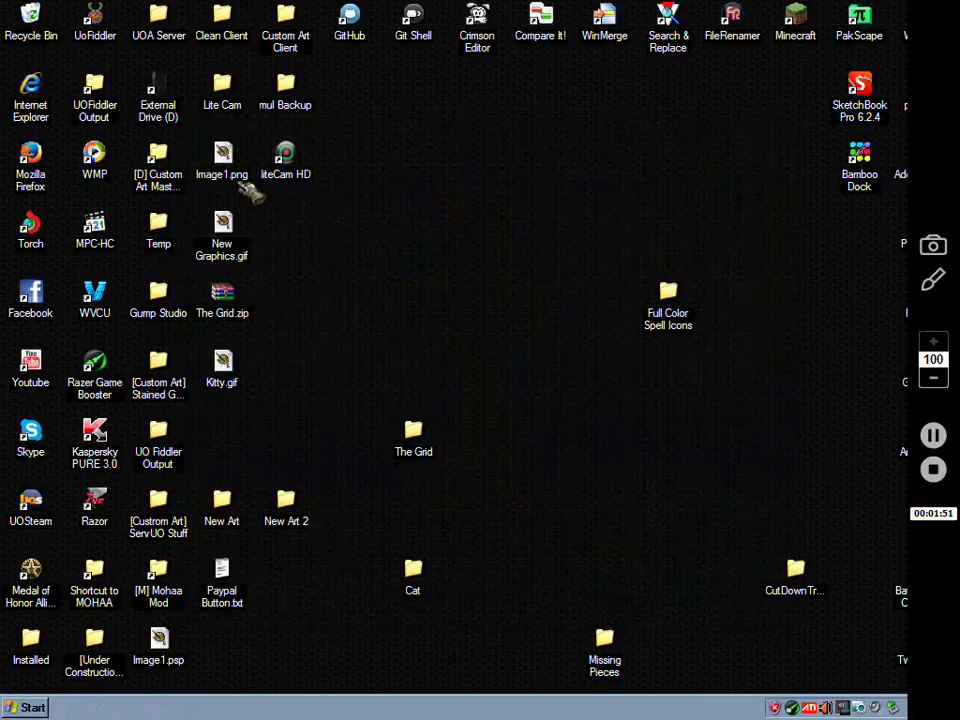
Open the Patch Version for rips folder under Electronic Arts on the external drive and move its window clear of the New Art folder.
left_click(174, 92)
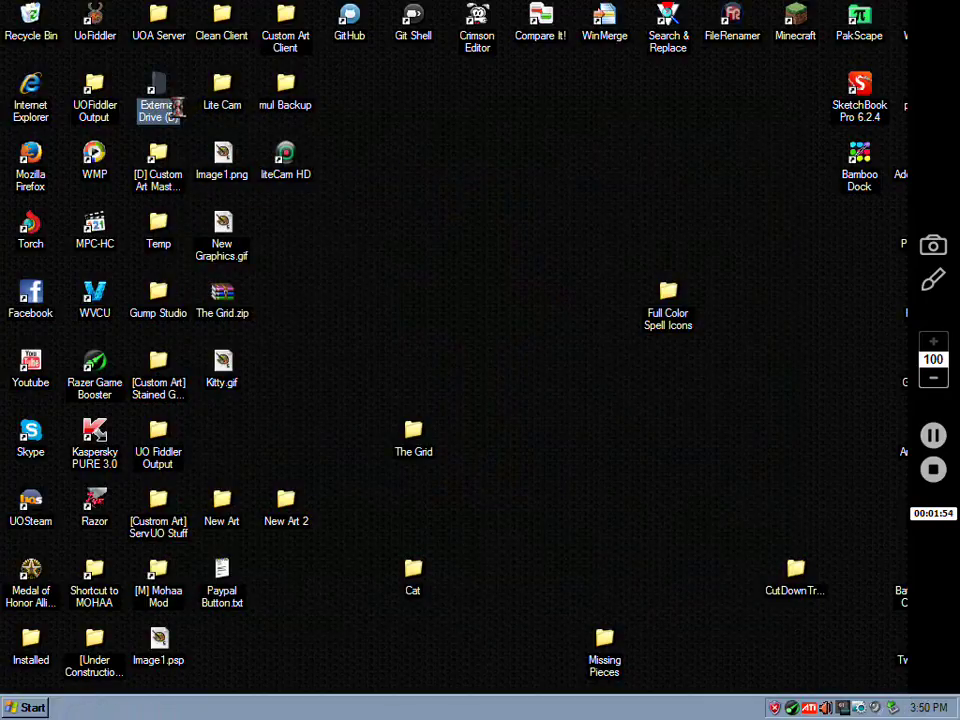
double_click(174, 105)
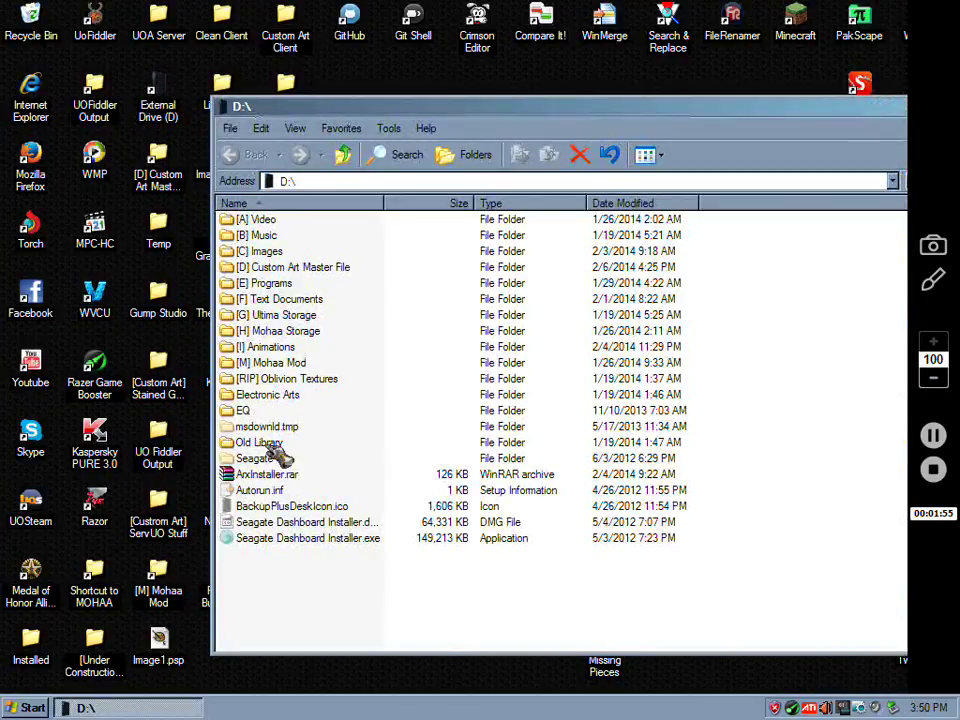
double_click(270, 394)
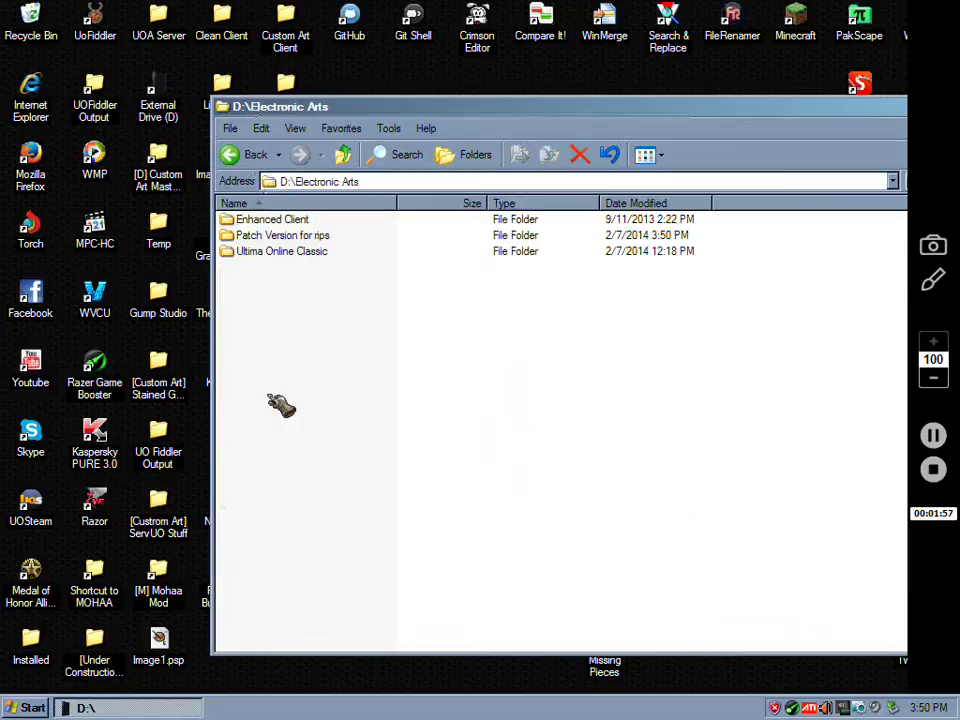
double_click(276, 237)
scroll(364, 336, "down", 3)
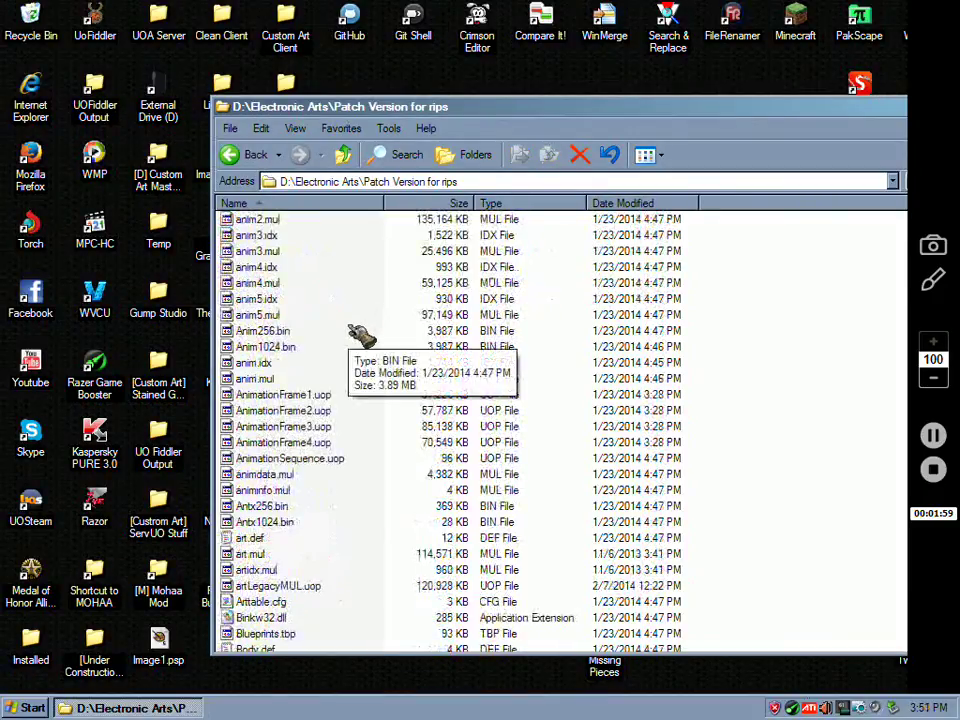
scroll(364, 336, "down", 2)
left_click_drag(380, 120, 710, 171)
scroll(675, 332, "up", 2)
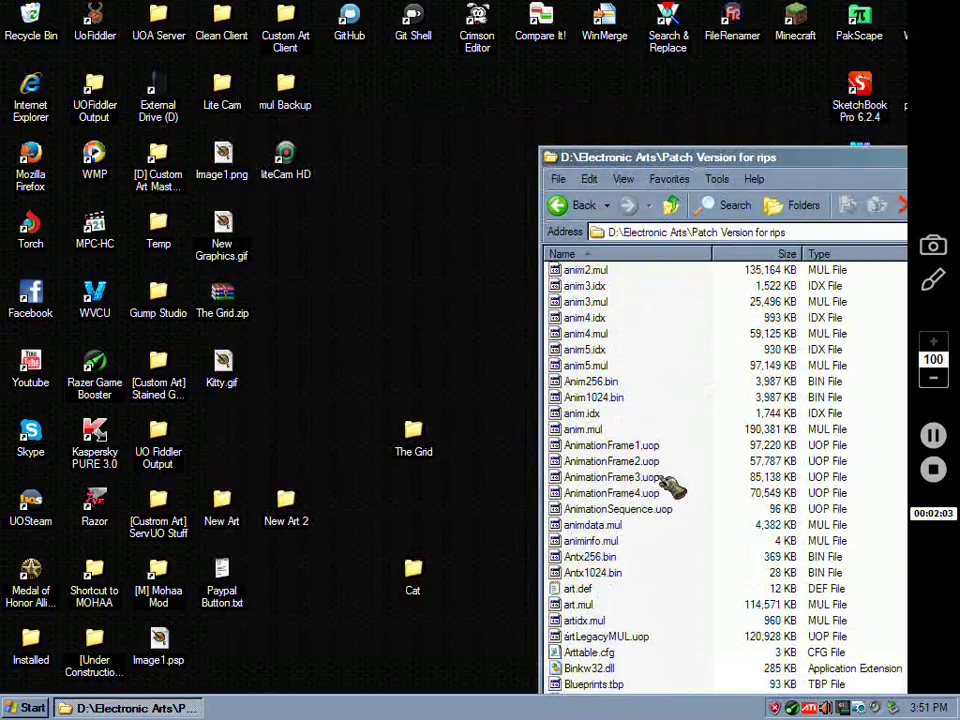
left_click_drag(706, 158, 622, 106)
scroll(606, 321, "up", 3)
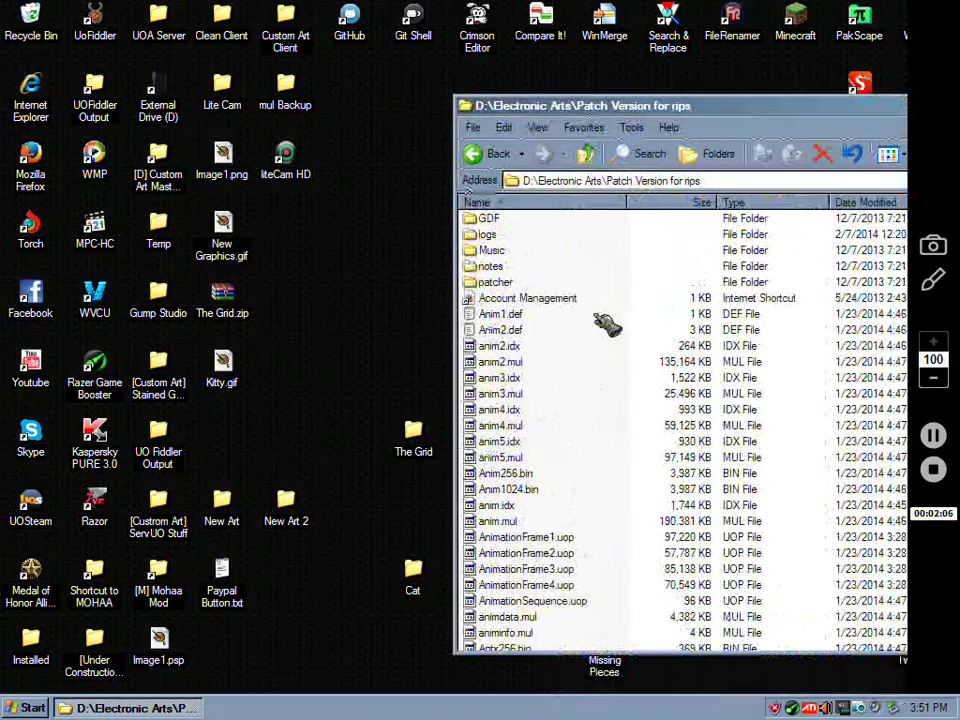
Copy artLegacyMUL.uop from the Patch Version for rips folder into the New Art folder on the desktop.
scroll(607, 323, "down", 8)
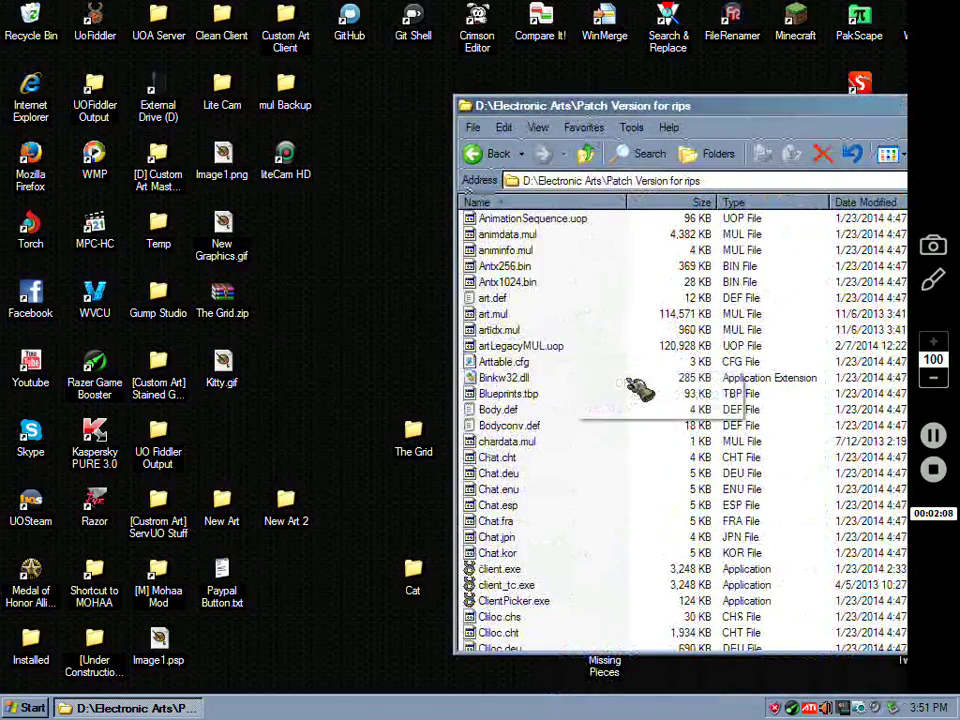
left_click(530, 346)
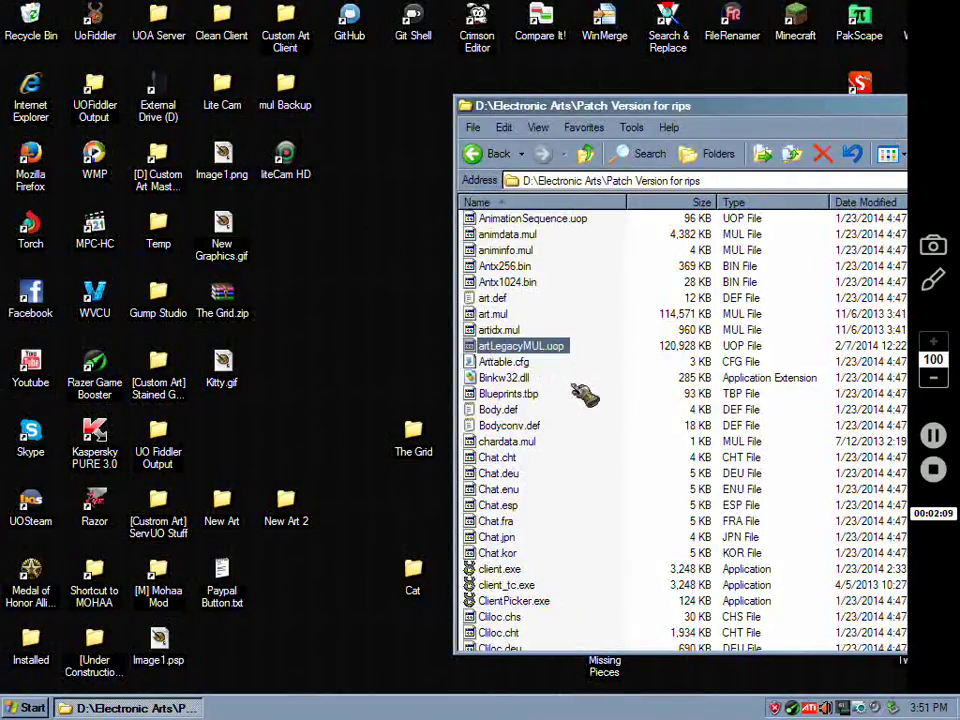
right_click(552, 352)
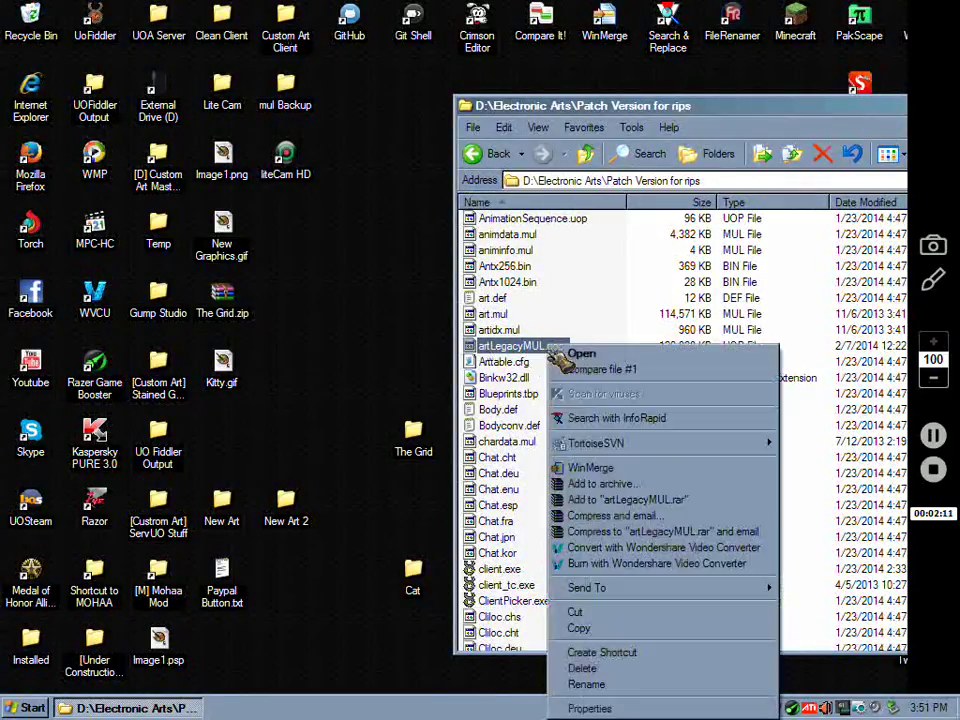
left_click(640, 627)
double_click(224, 503)
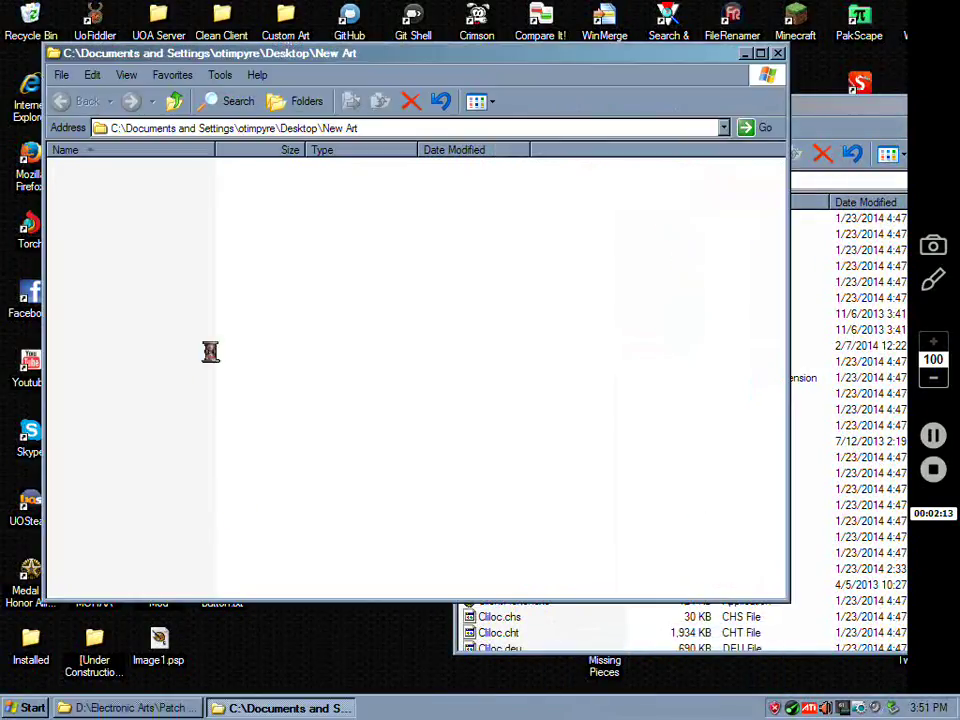
right_click(199, 349)
left_click(266, 469)
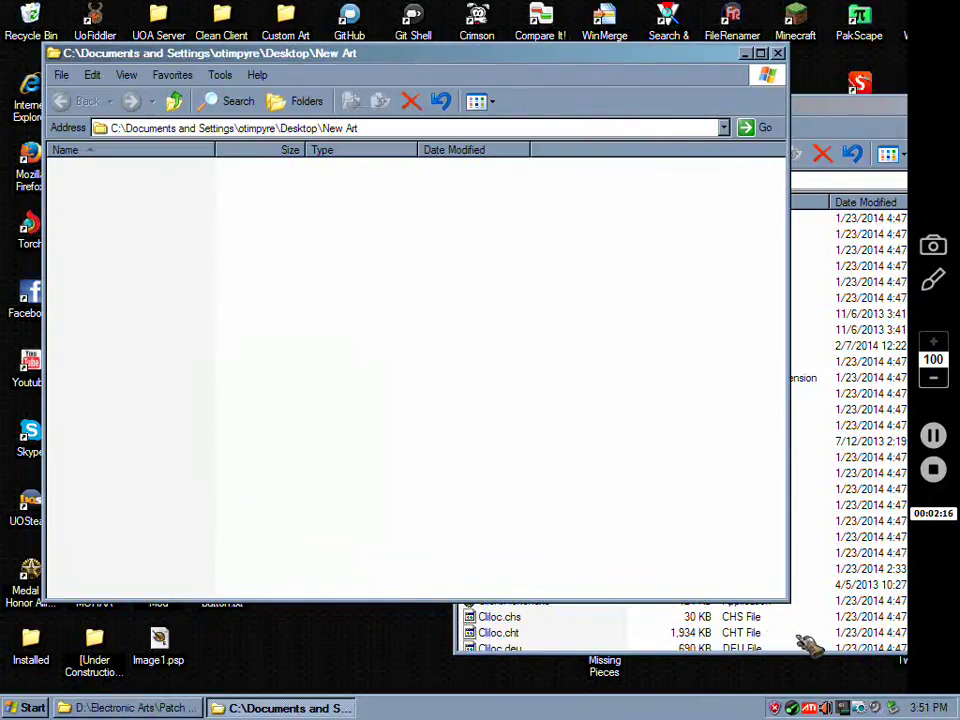
Copy artidx.mul from the Patch Version for rips folder into the New Art folder.
left_click(648, 645)
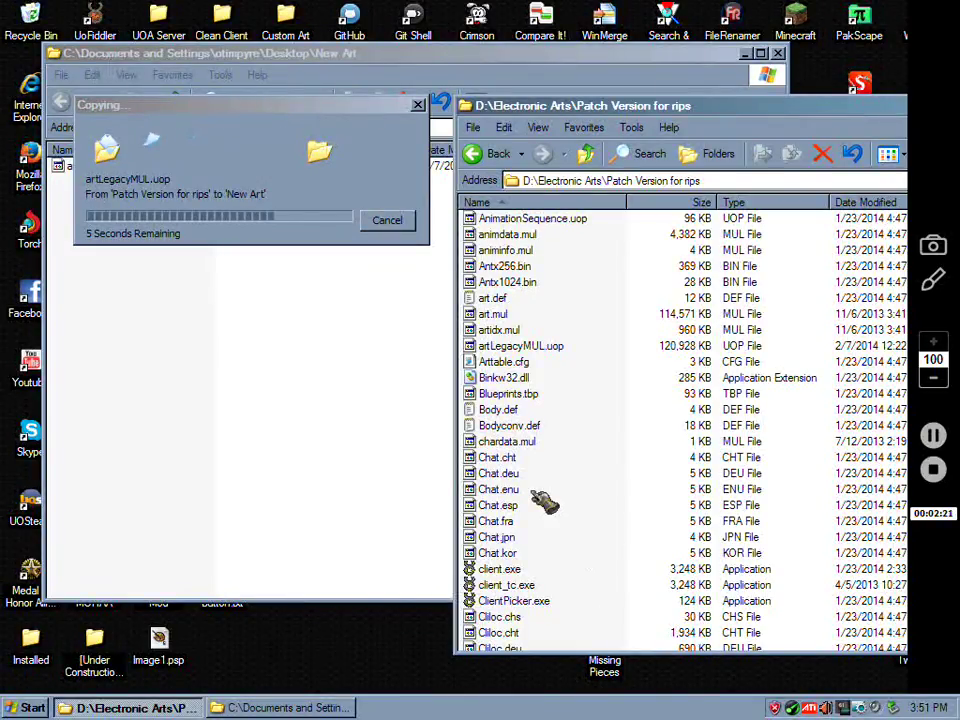
left_click(515, 332)
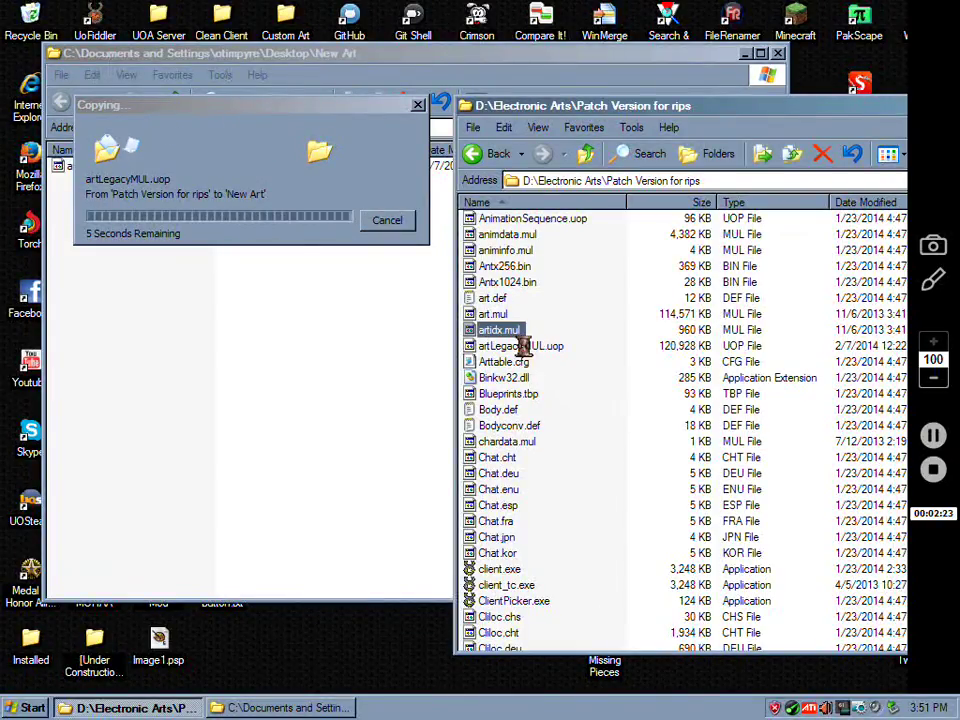
right_click(512, 332)
left_click(604, 617)
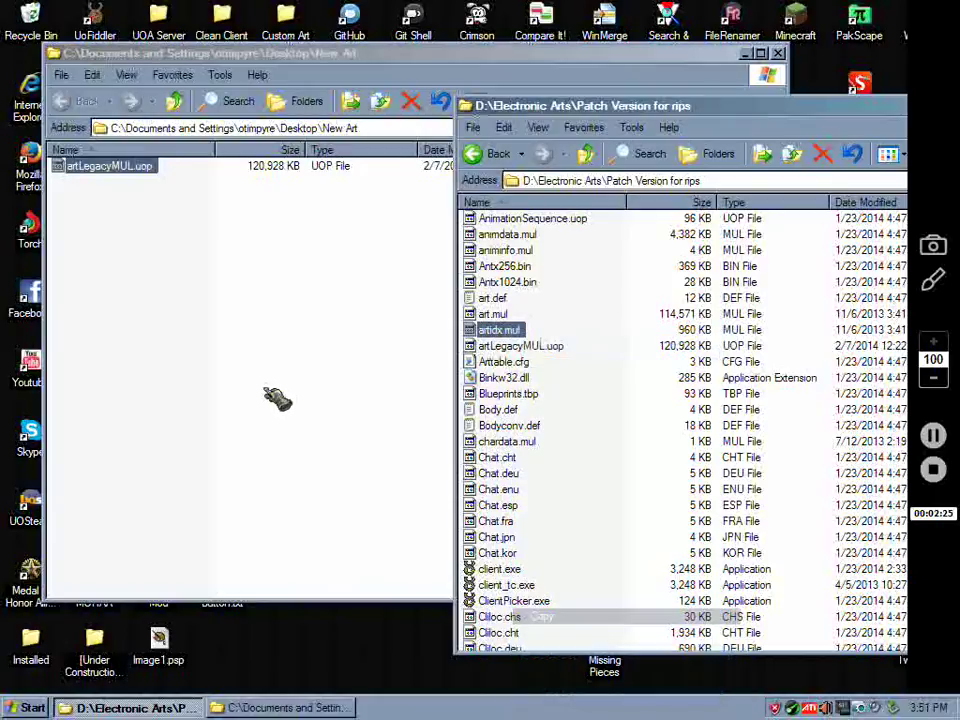
left_click(277, 399)
right_click(235, 349)
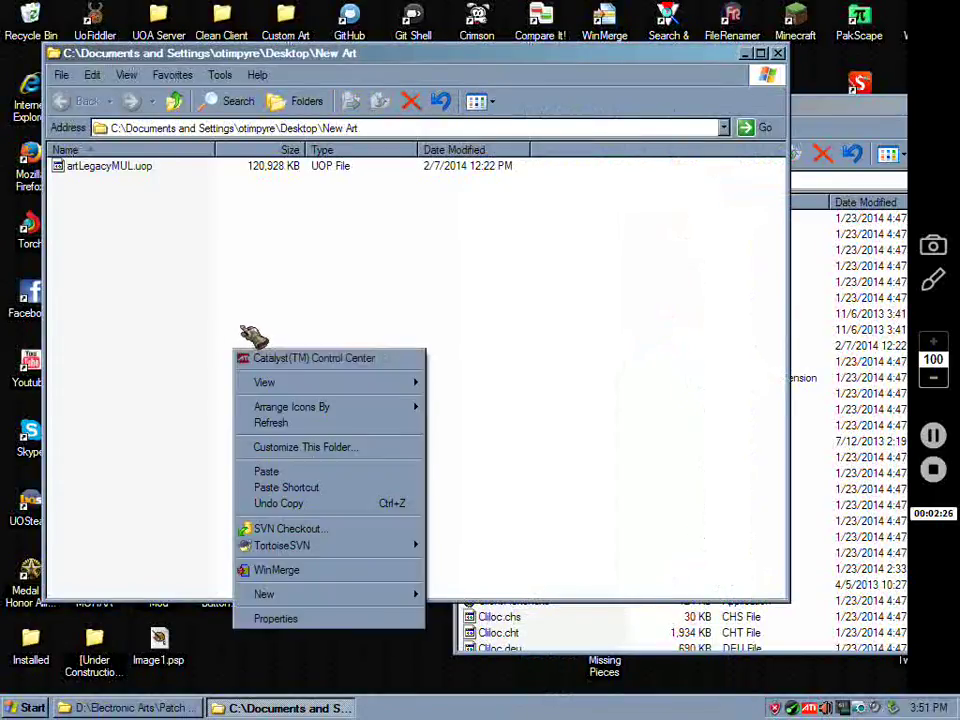
left_click(338, 474)
Copy tiledata.mul from the Patch Version for rips folder into the New Art folder.
left_click(835, 550)
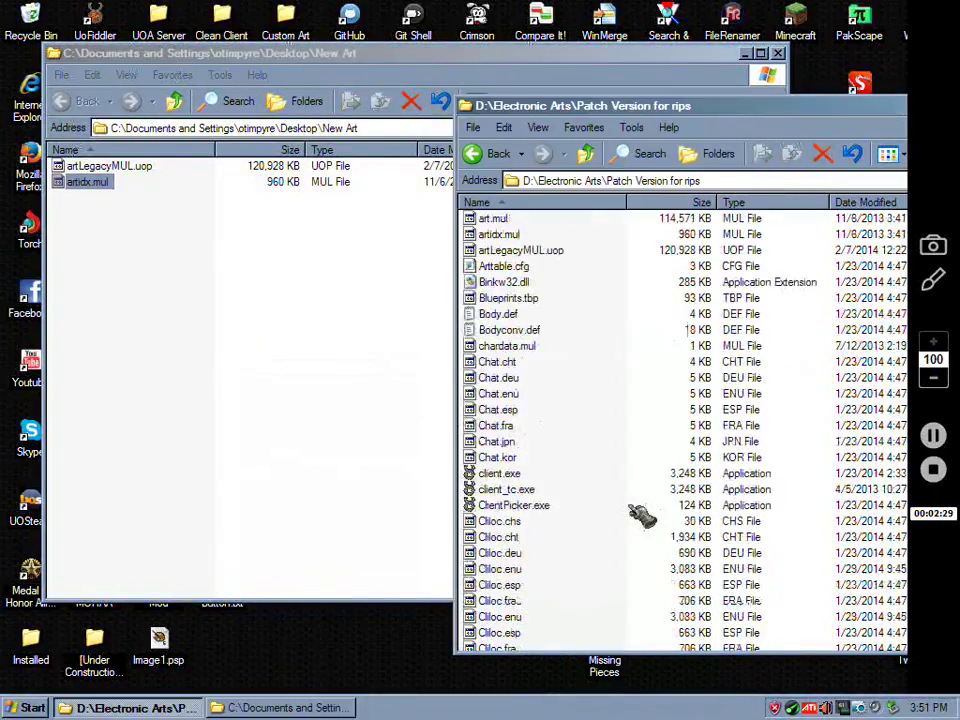
scroll(636, 514, "down", 20)
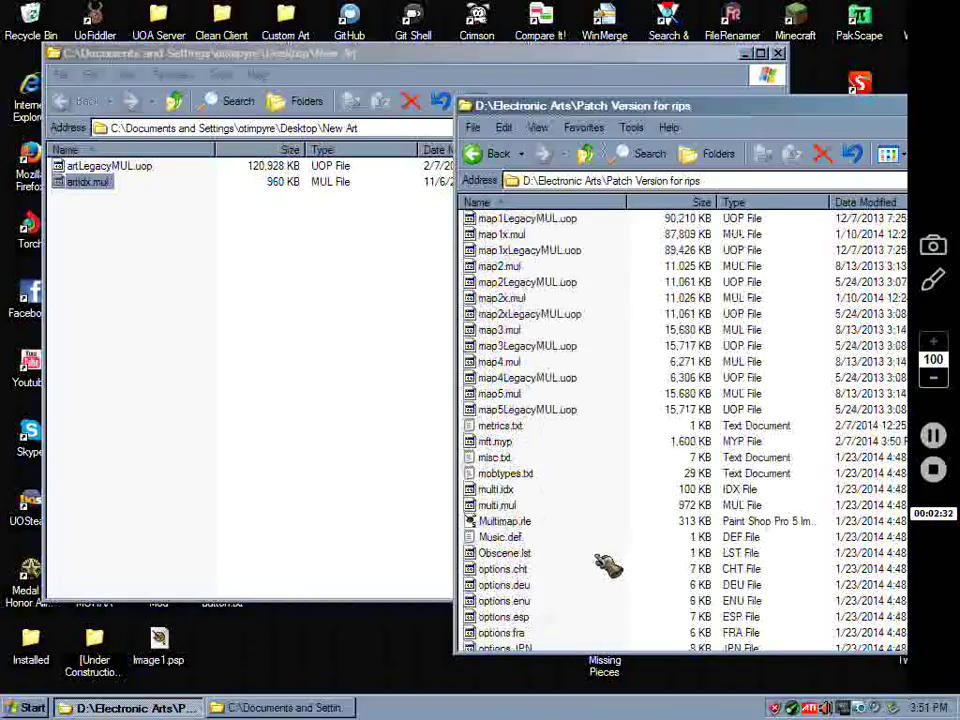
scroll(608, 566, "down", 8)
scroll(608, 566, "down", 20)
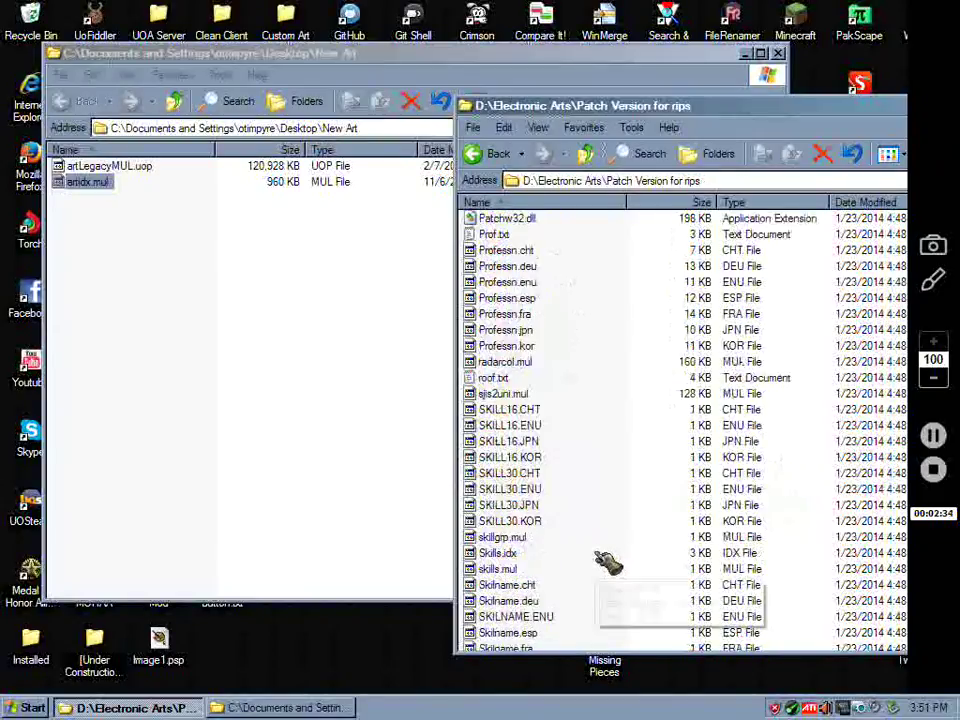
scroll(595, 545, "up", 3)
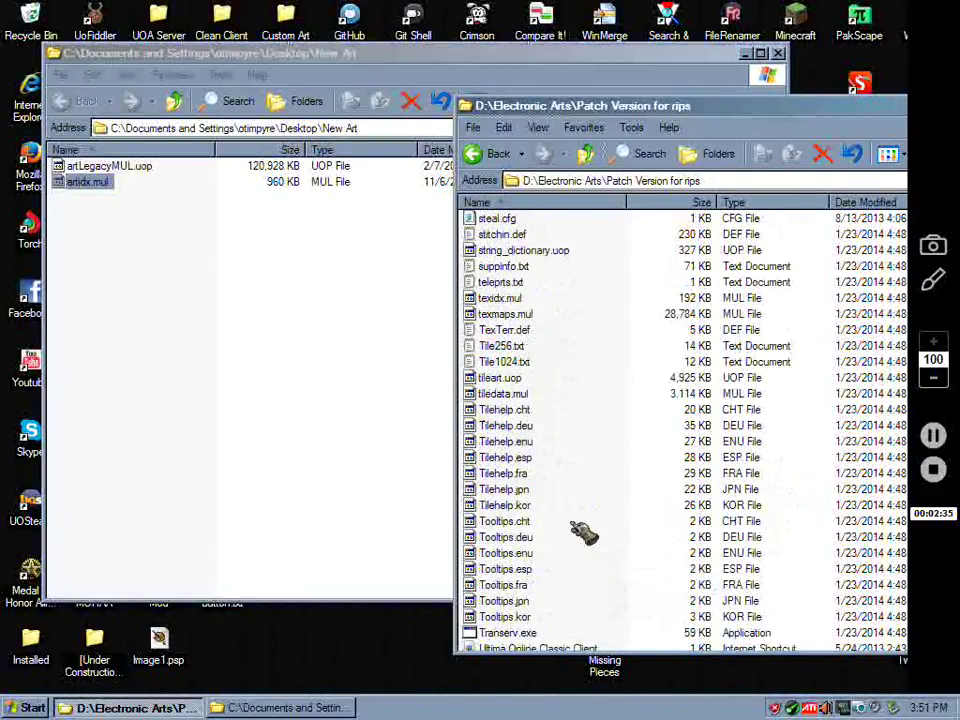
scroll(570, 522, "down", 1)
scroll(592, 500, "up", 1)
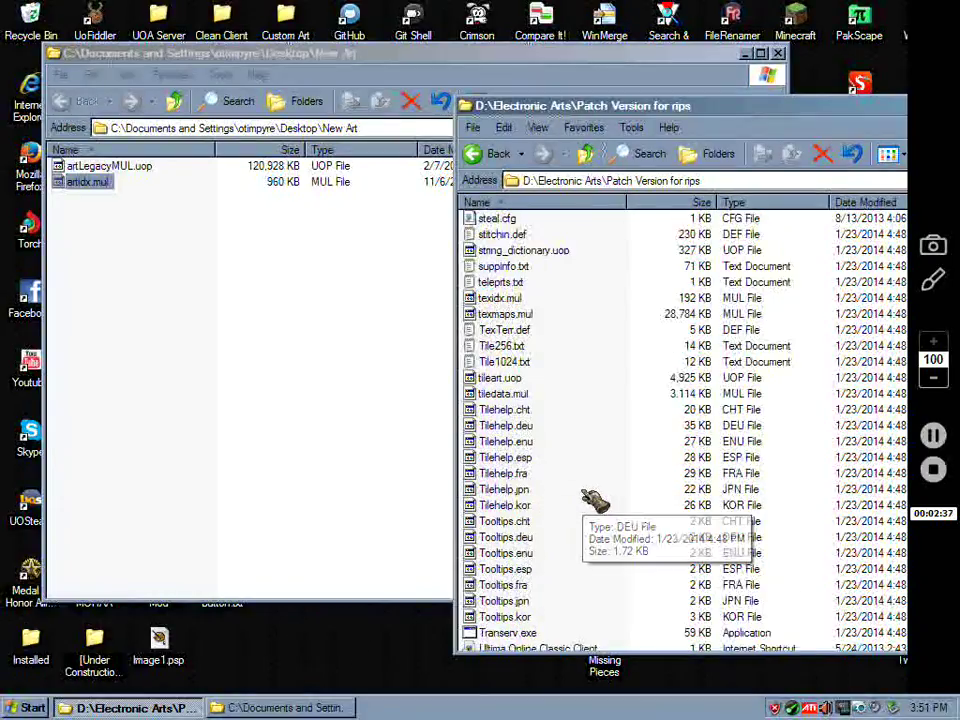
scroll(588, 393, "down", 1)
scroll(588, 393, "down", 5)
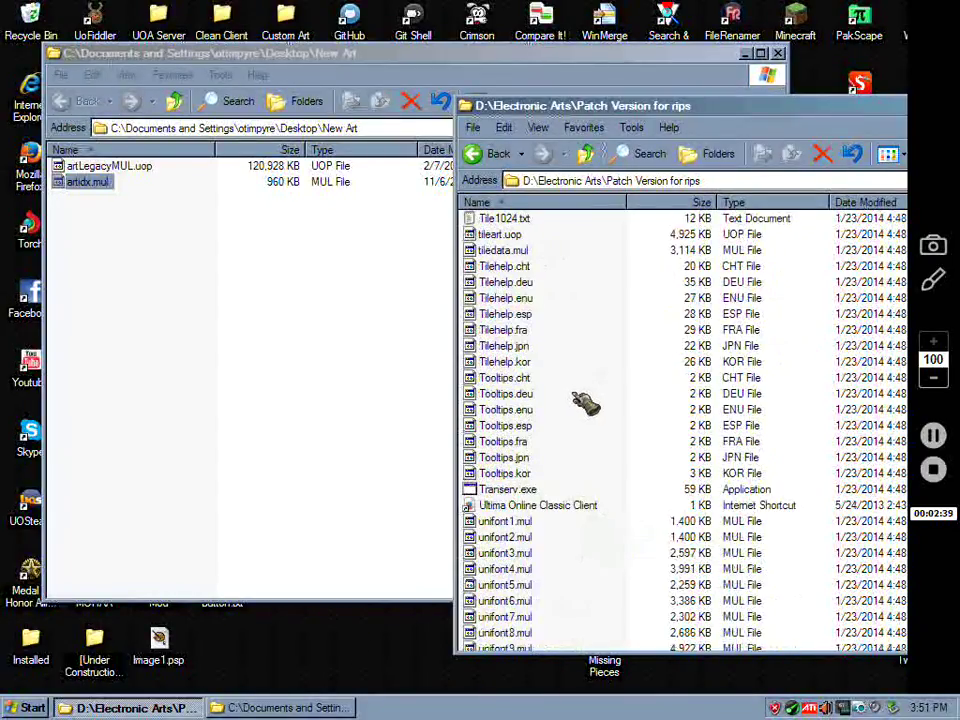
scroll(587, 402, "up", 4)
scroll(587, 402, "up", 3)
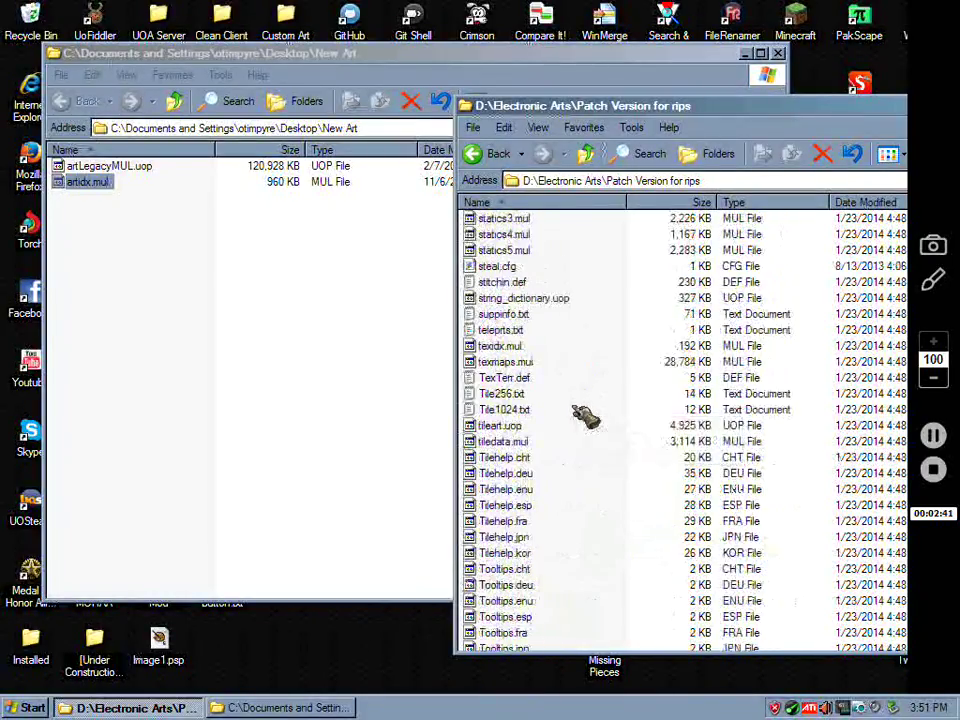
right_click(521, 442)
left_click(545, 351)
left_click(180, 330)
right_click(172, 328)
left_click(242, 450)
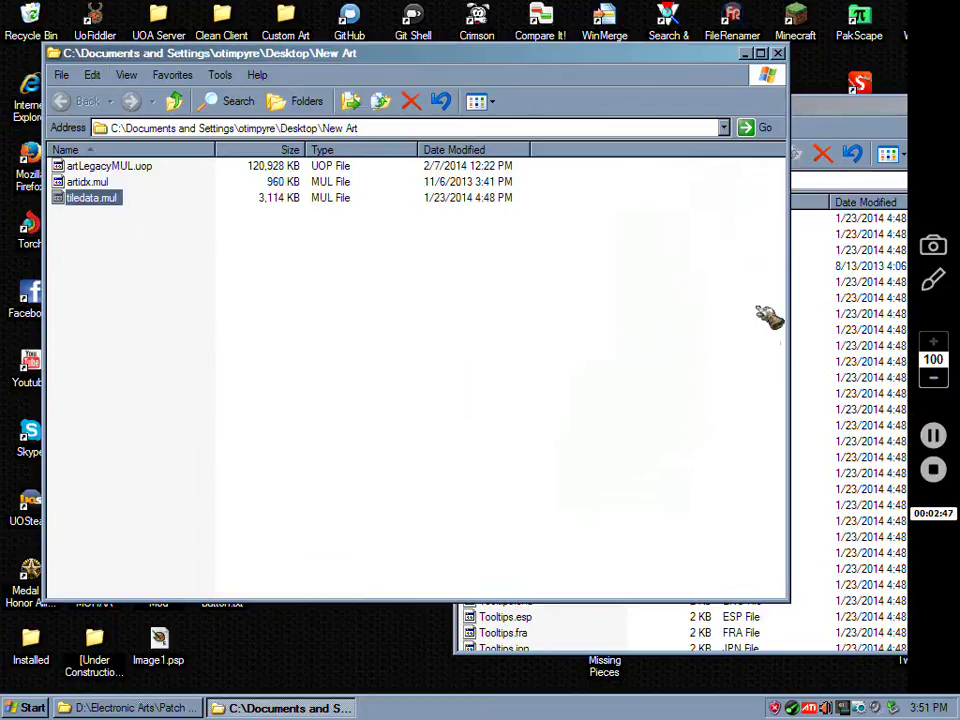
Close the New Art and Patch Version for rips windows, and check the files in the New Art 2 folder.
left_click(778, 53)
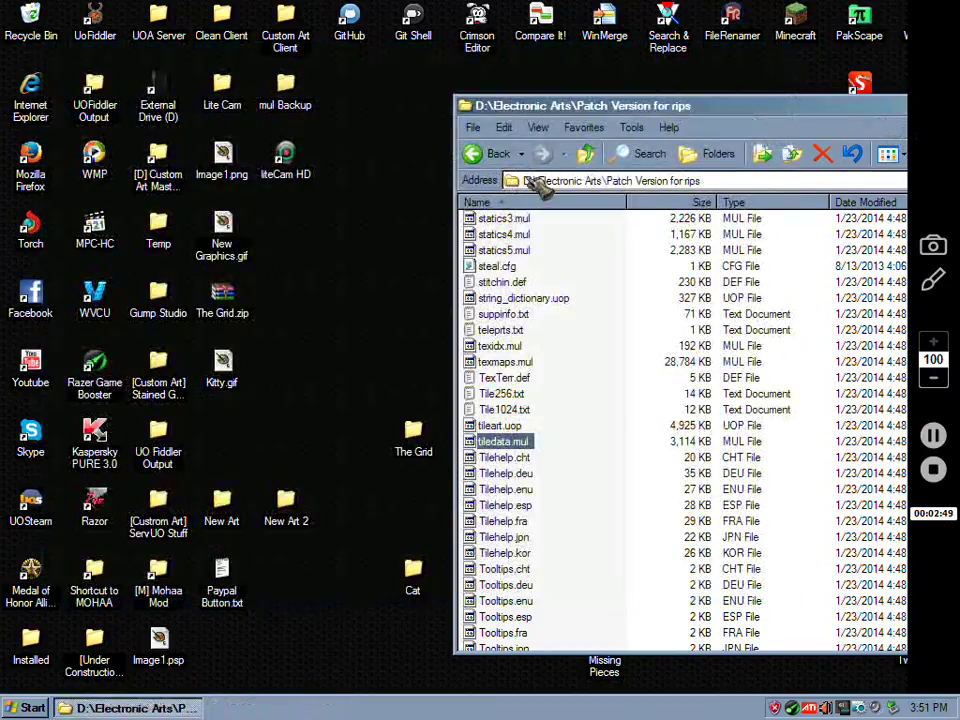
left_click_drag(455, 98, 190, 105)
left_click_drag(820, 126, 796, 122)
left_click(784, 120)
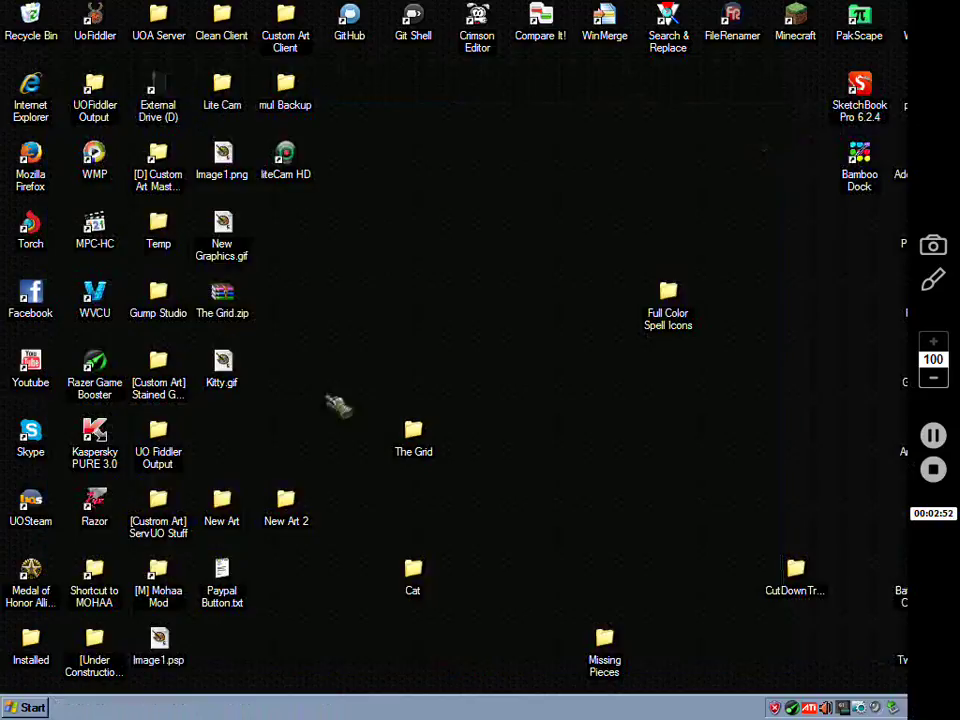
double_click(283, 508)
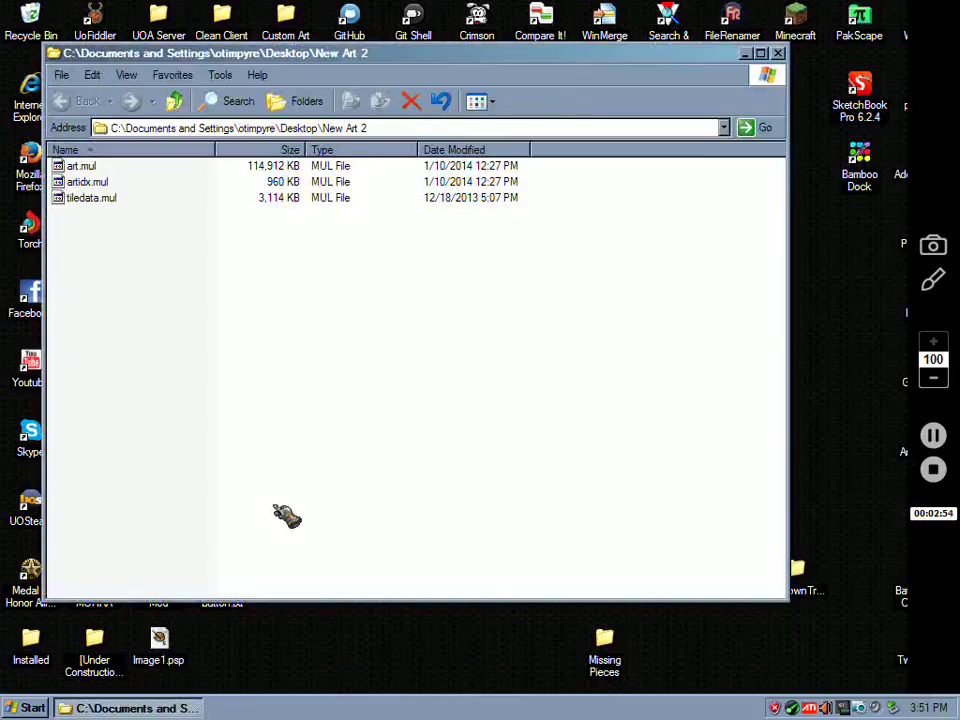
left_click(778, 53)
Launch UOFiddler and bring the UOP Packer page into reach.
left_click(112, 22)
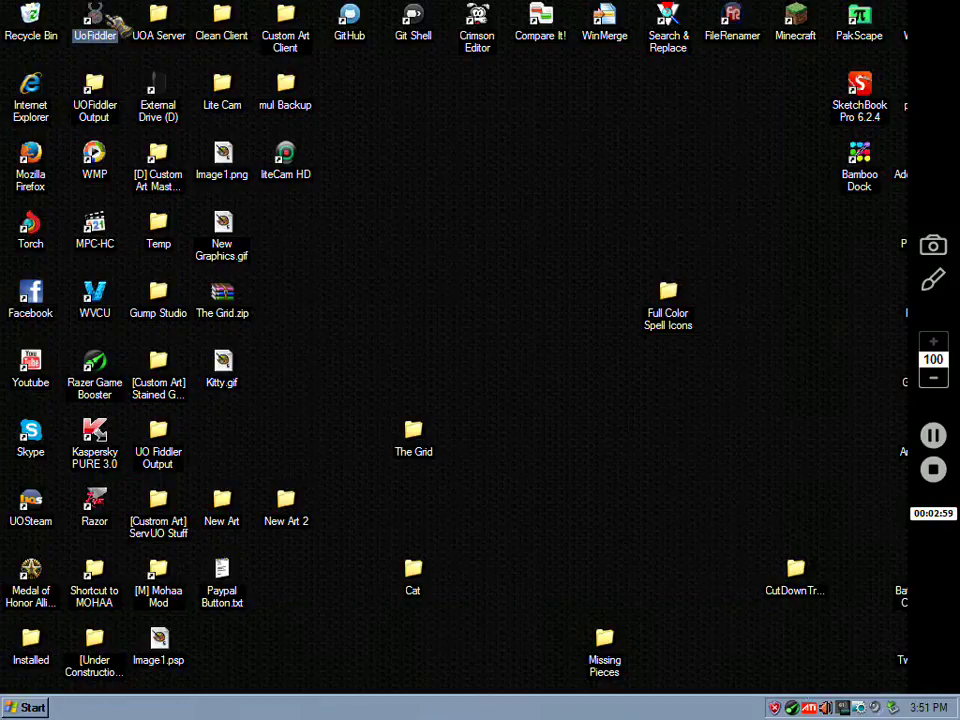
double_click(112, 22)
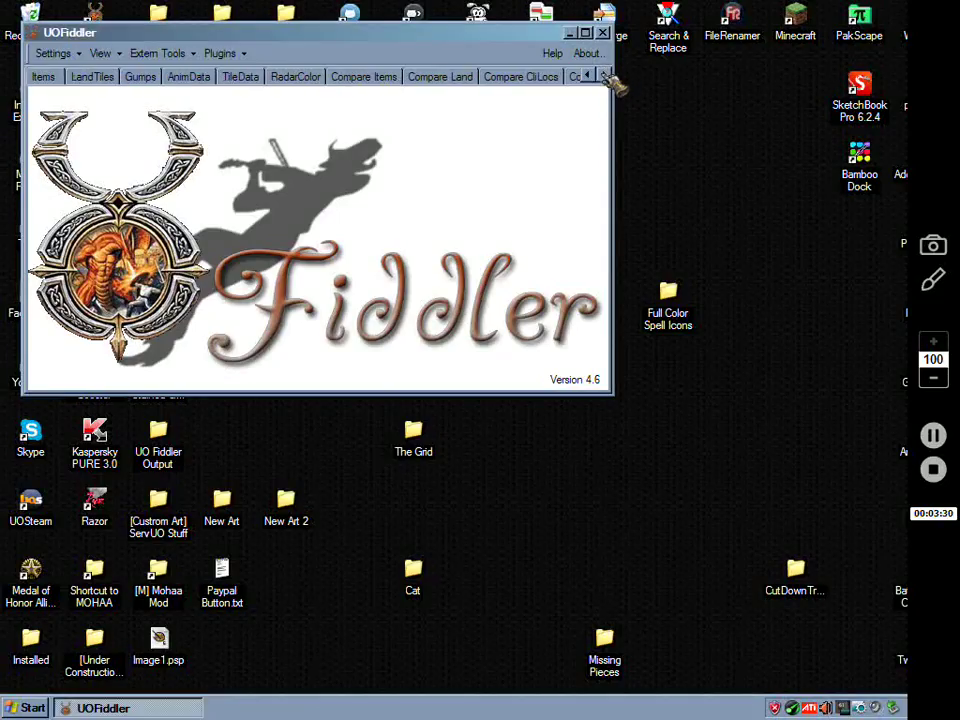
left_click(604, 76)
left_click(604, 76)
left_click(604, 76)
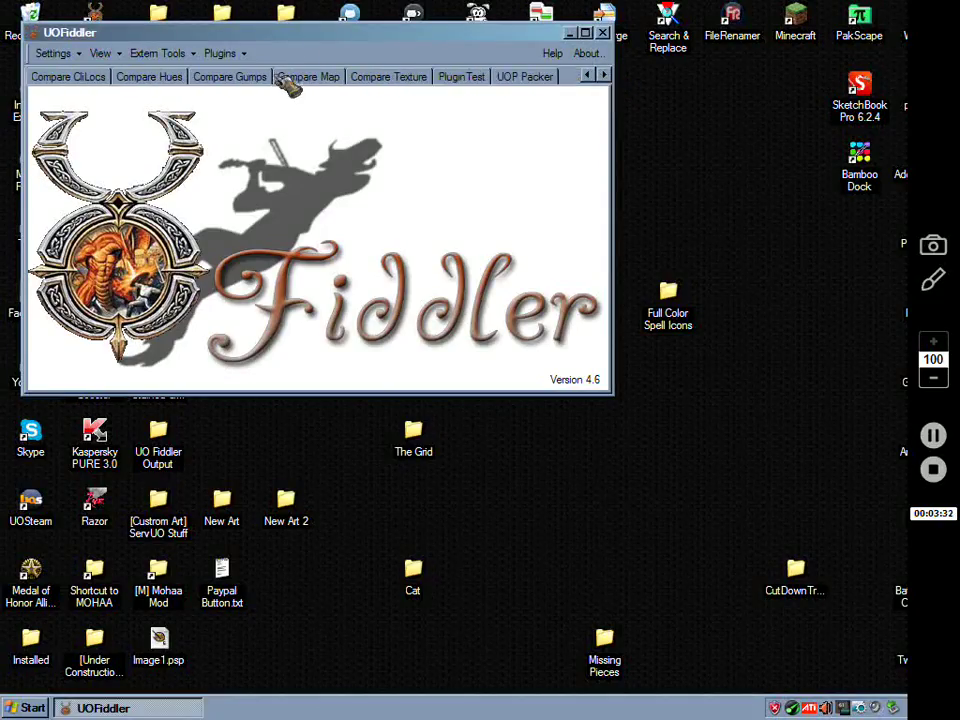
Examine the UOP Packer entry in UOFiddler's plugin manager and close the manager.
left_click(220, 53)
left_click(286, 92)
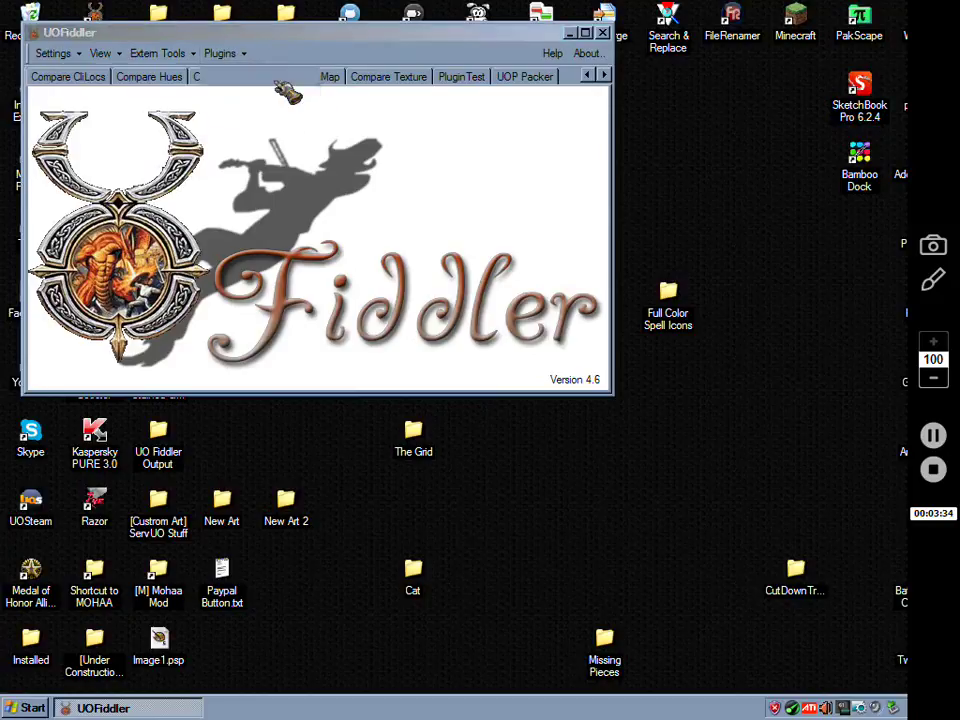
left_click(108, 160)
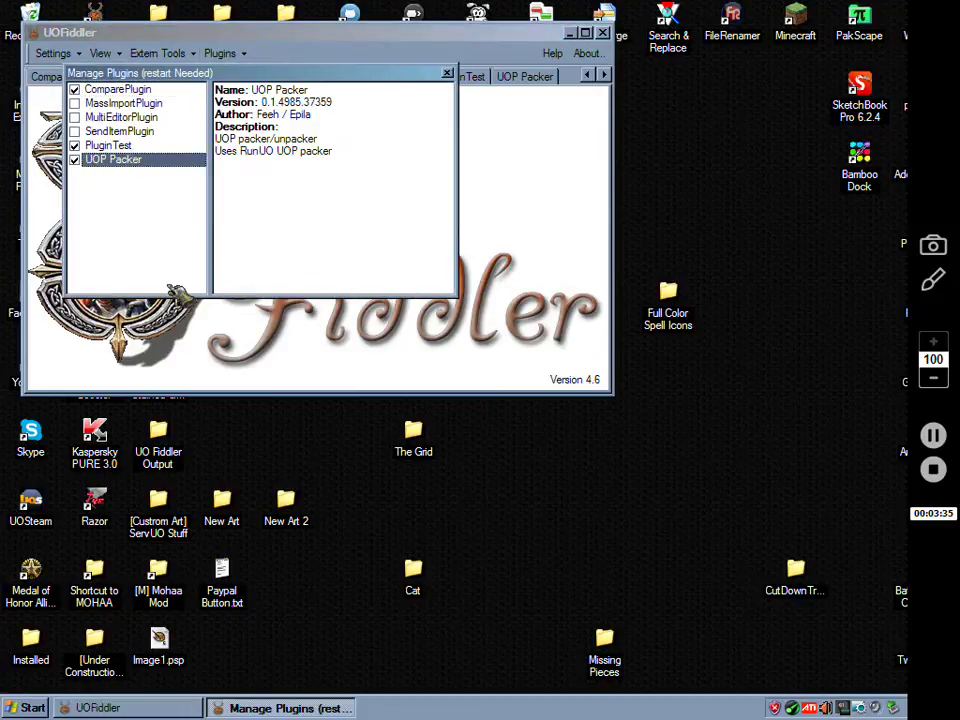
left_click(447, 75)
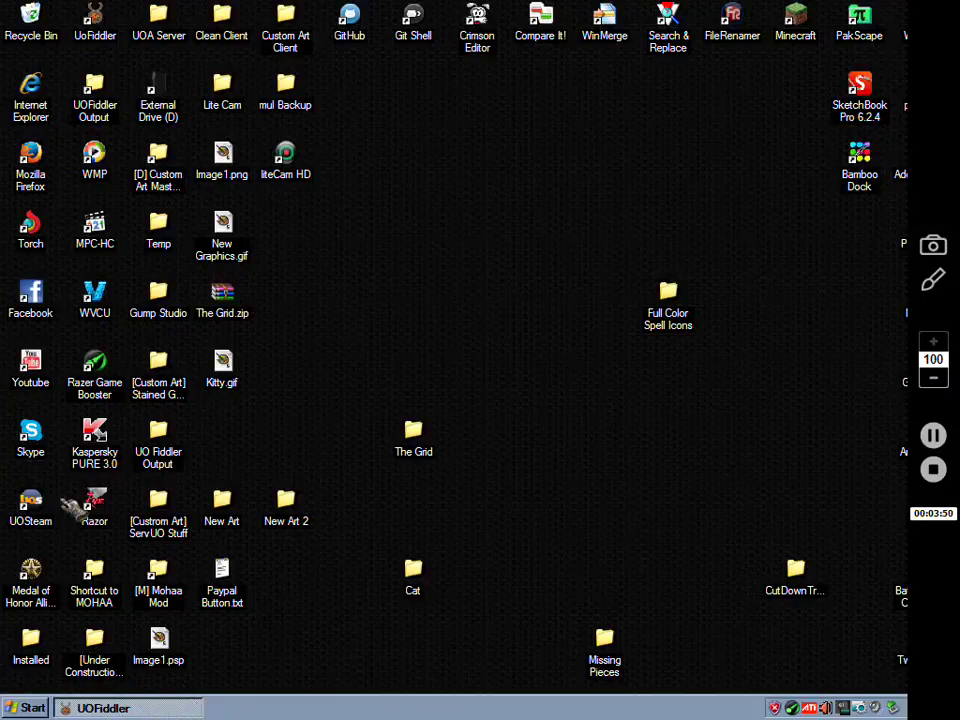
Look in the plugins folder inside the UOFiddler output folder, and close the Manage Plugins dialog.
double_click(100, 108)
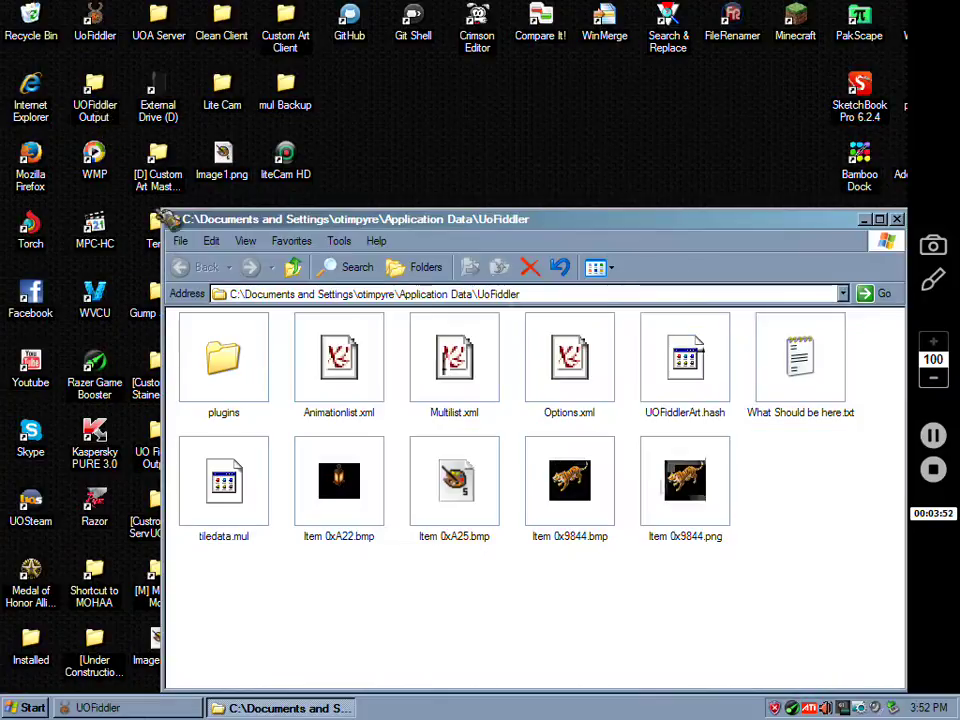
double_click(236, 358)
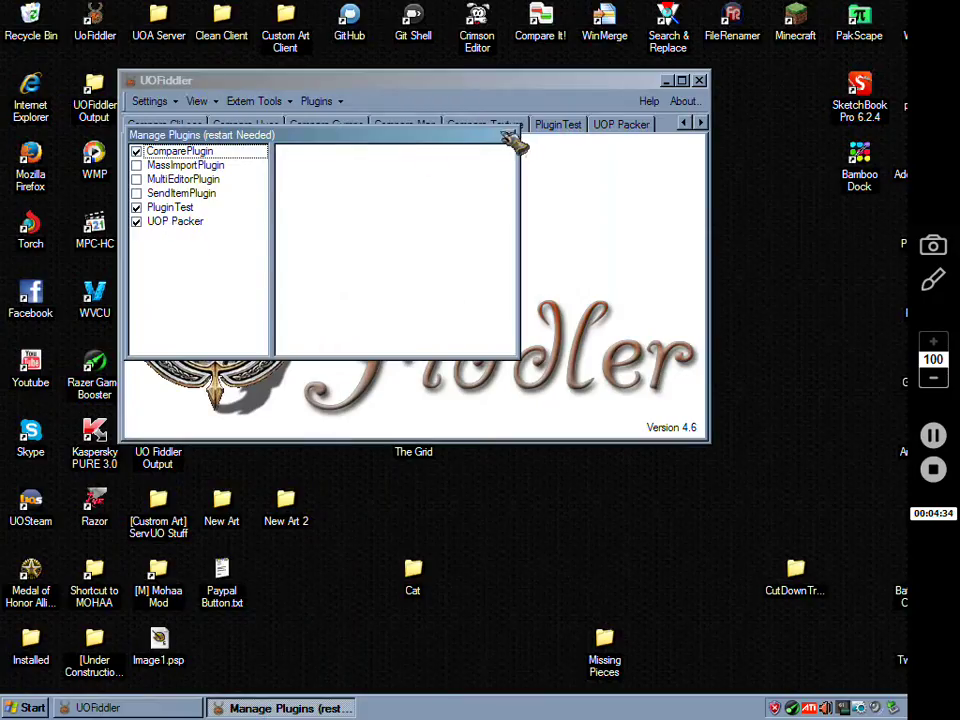
left_click(510, 134)
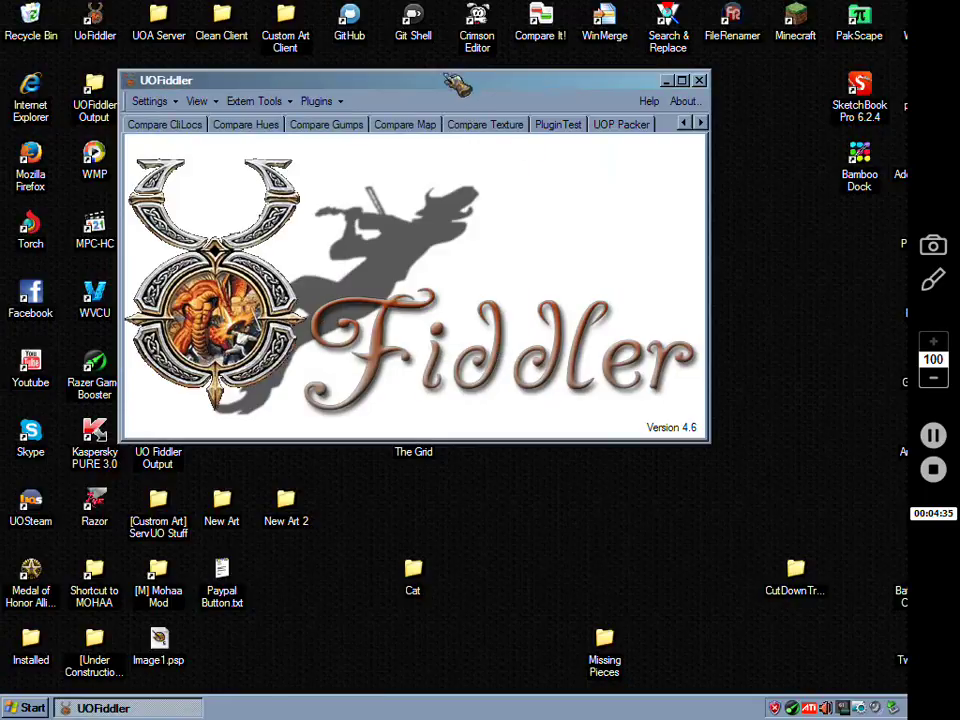
Check which plugins are enabled in UOFiddler's plugin manager, and close the manager.
left_click_drag(456, 88, 588, 173)
left_click(448, 186)
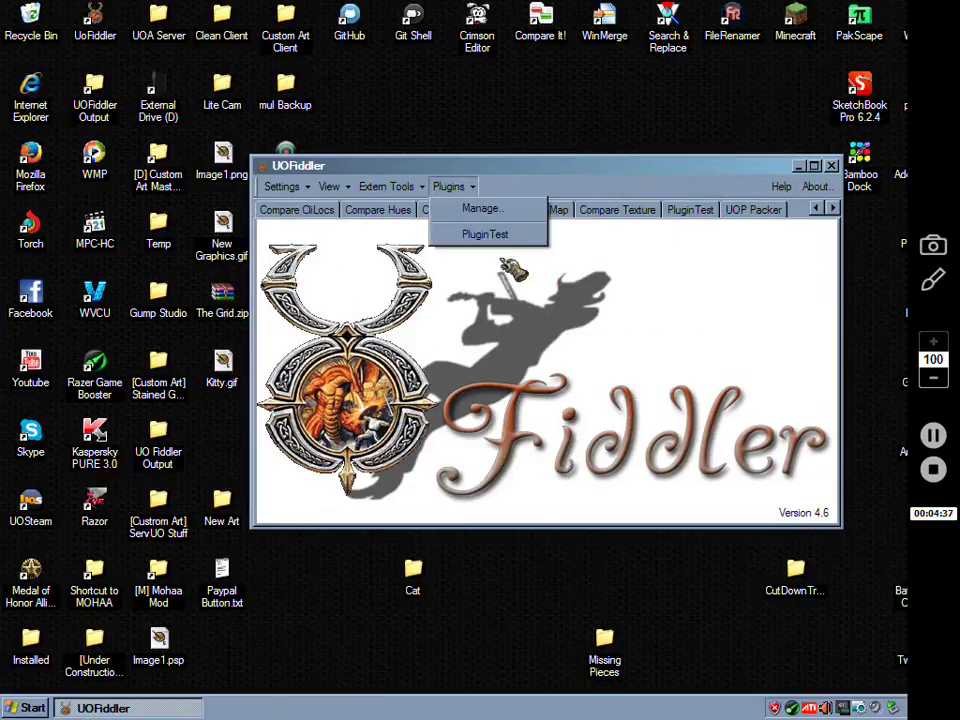
left_click(490, 208)
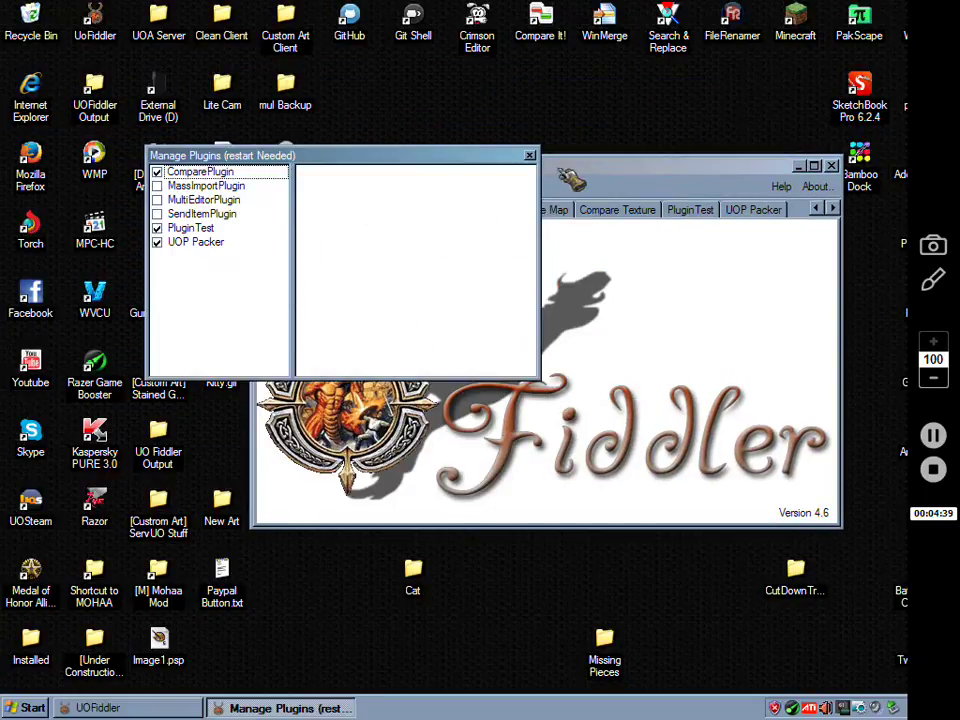
left_click(530, 156)
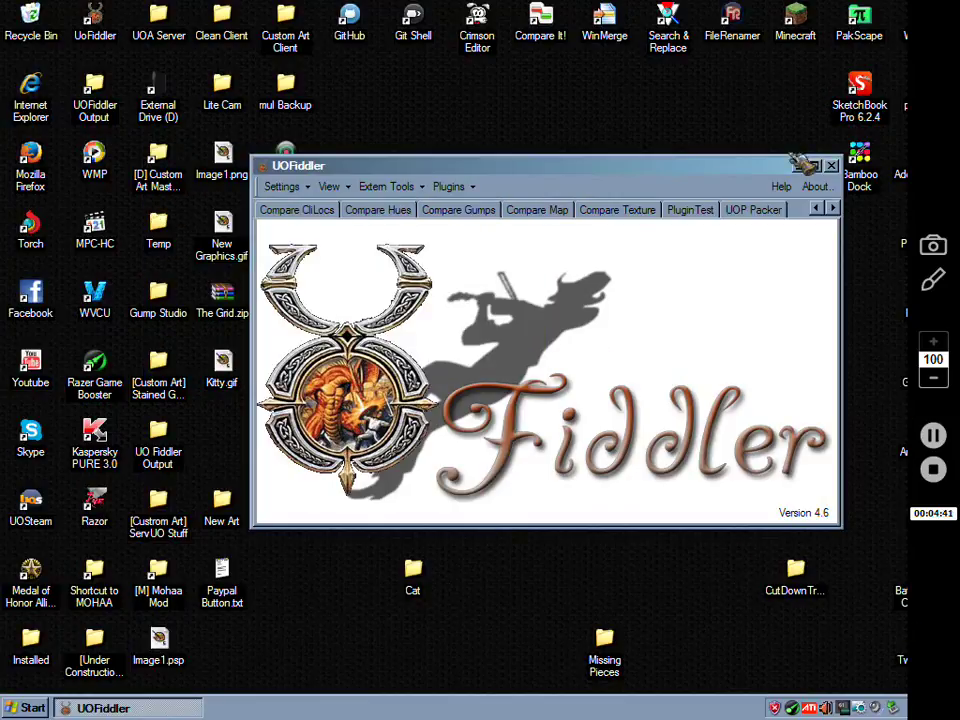
Extract every UOP file in the desktop's New Art folder to MUL with the UOP Packer.
left_click(760, 209)
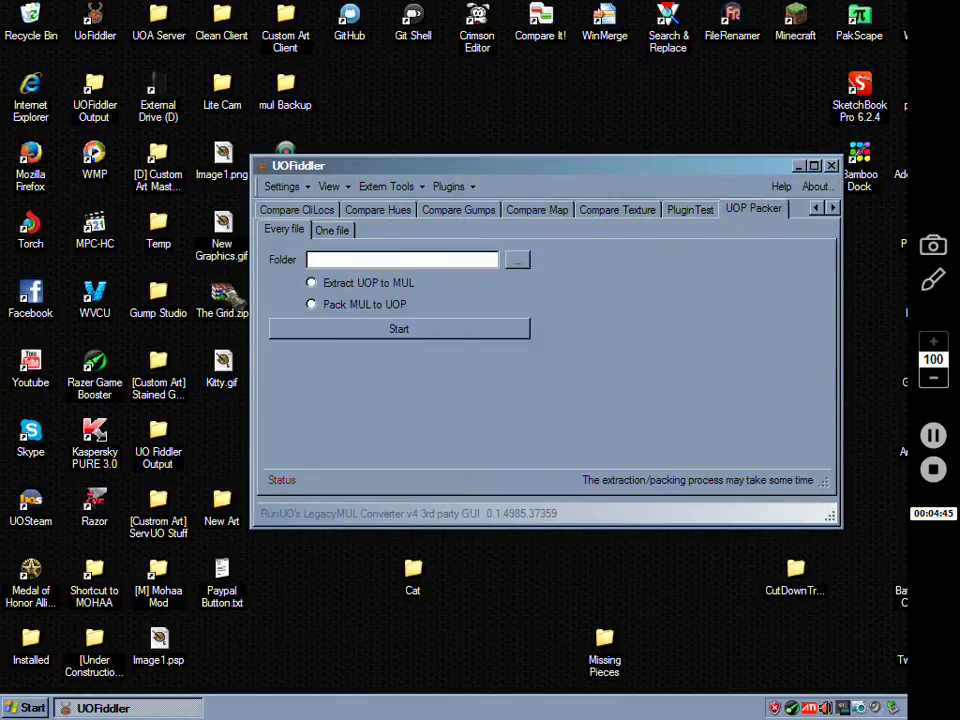
left_click_drag(414, 164, 562, 210)
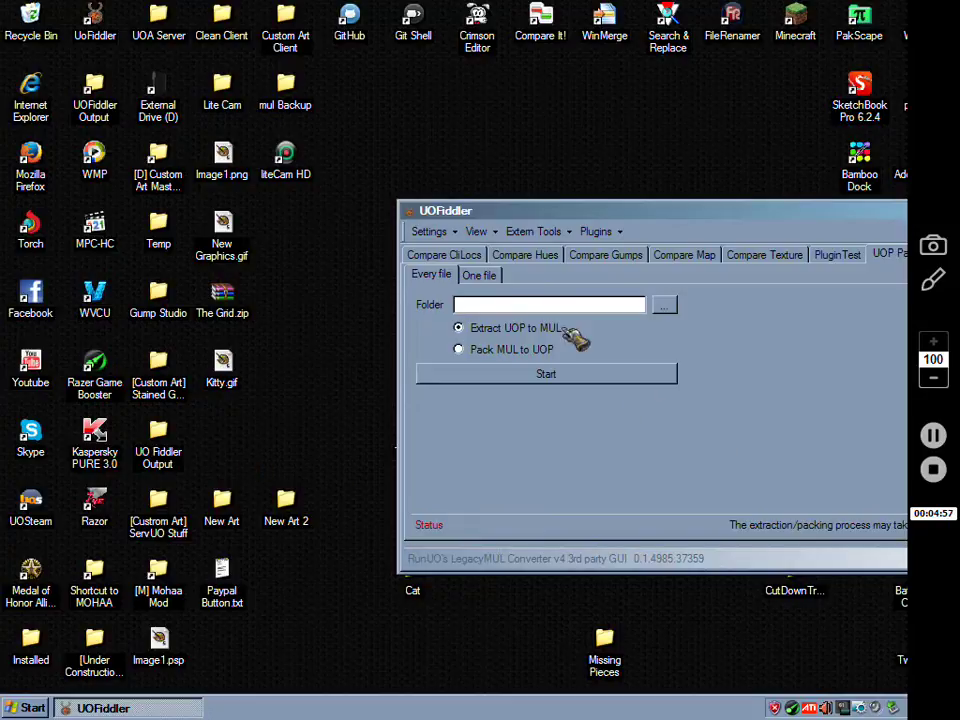
left_click(228, 518)
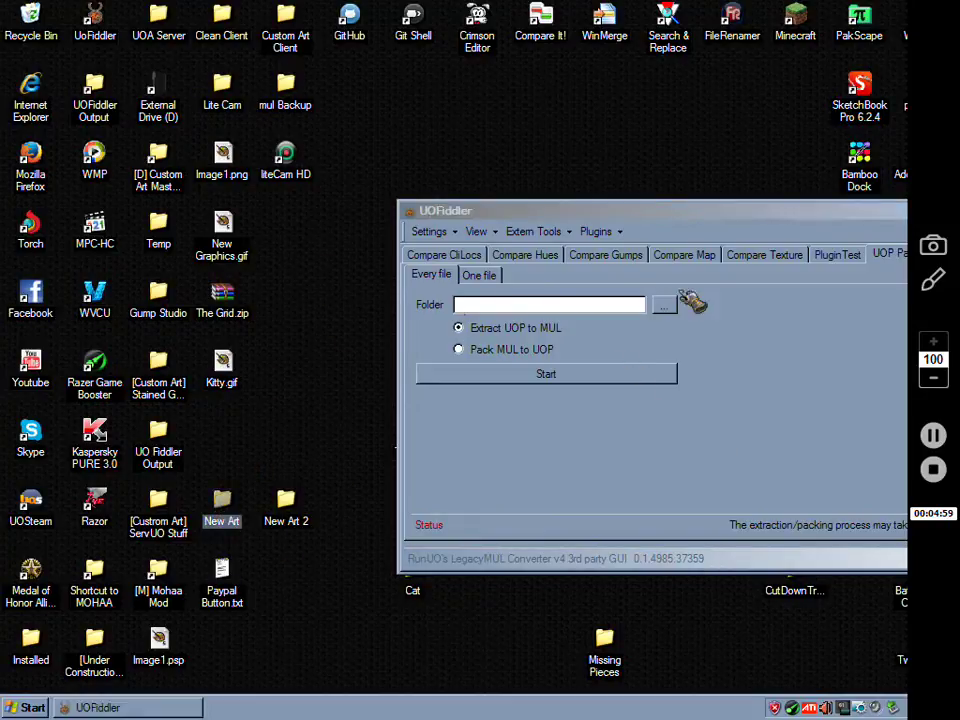
left_click(666, 305)
left_click_drag(606, 341, 615, 392)
left_click(407, 414)
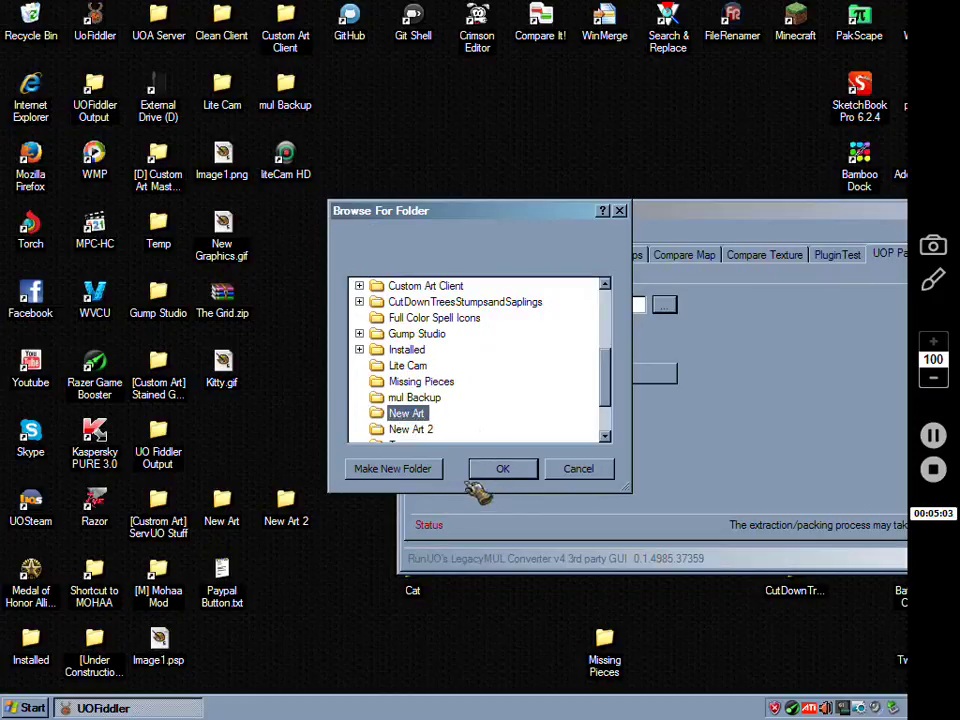
left_click(500, 470)
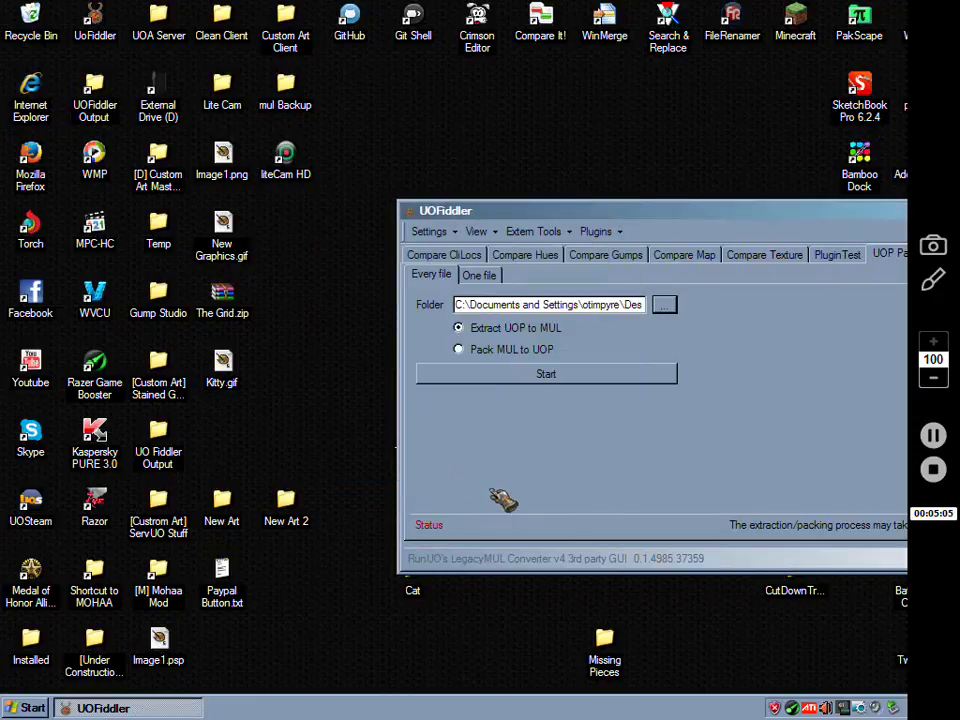
left_click(550, 372)
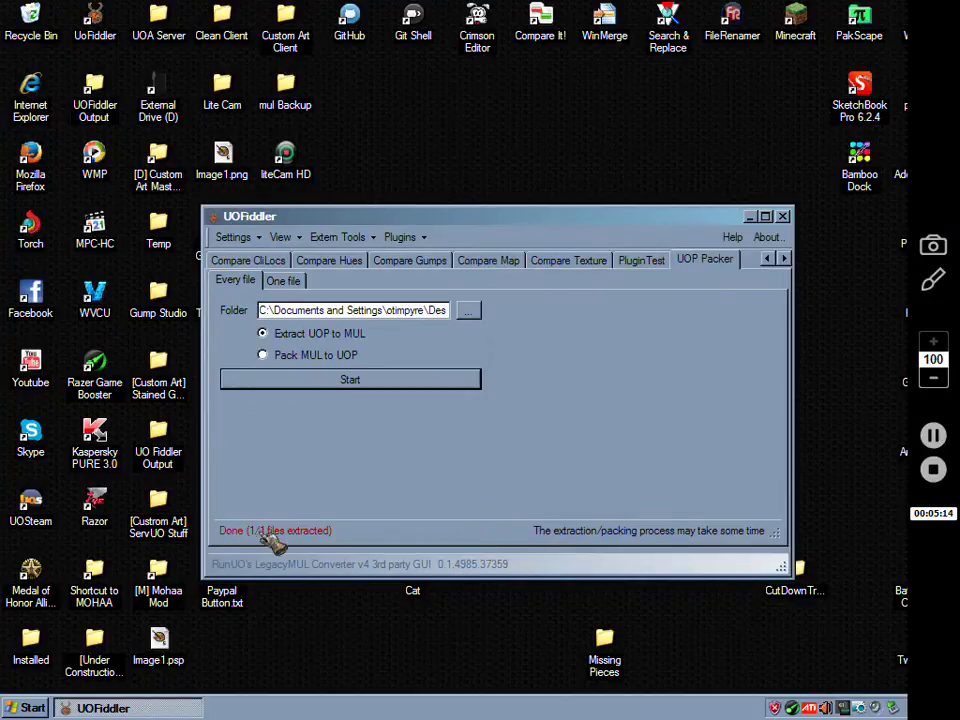
Close UOFiddler and delete artLegacyMUL.uop from the New Art folder, leaving the folder window closed.
left_click(784, 216)
left_click(238, 504)
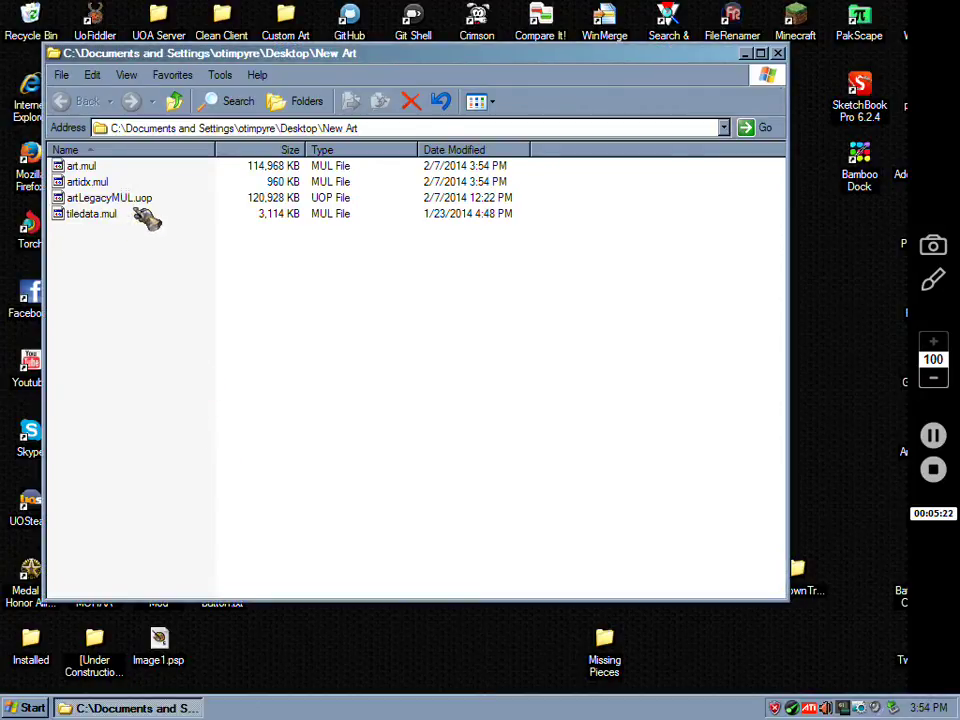
left_click(133, 199)
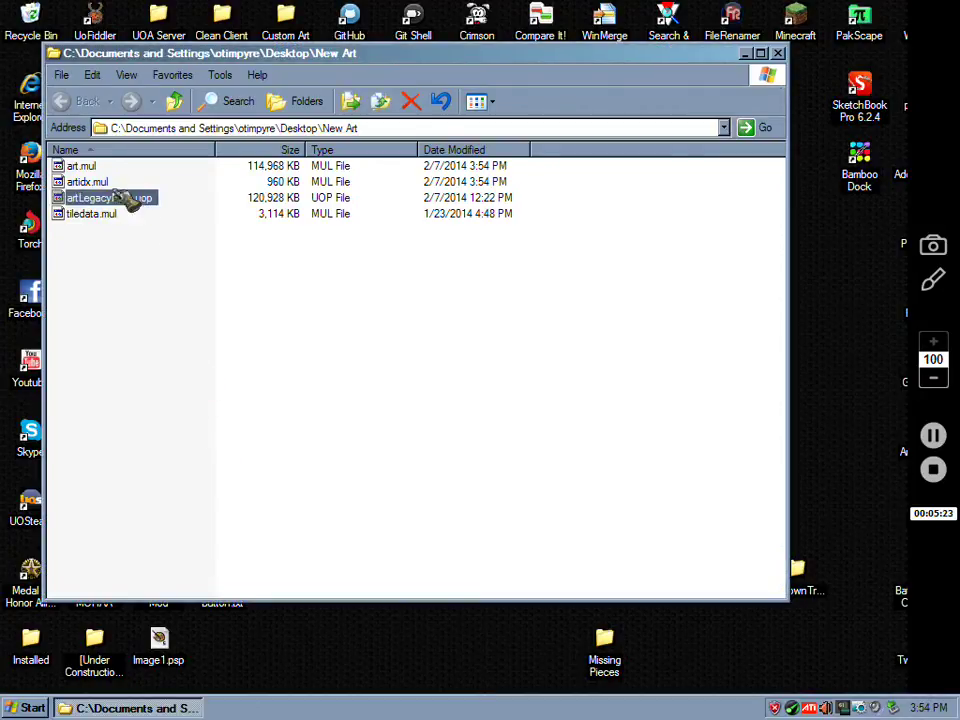
left_click(79, 166)
left_click(97, 198)
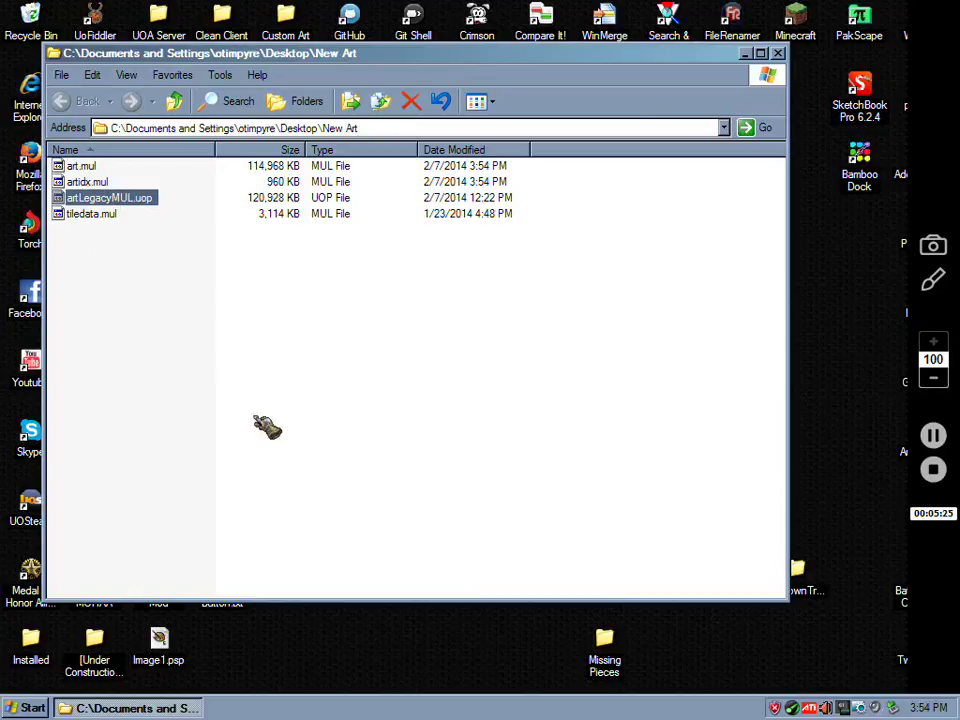
key("Delete")
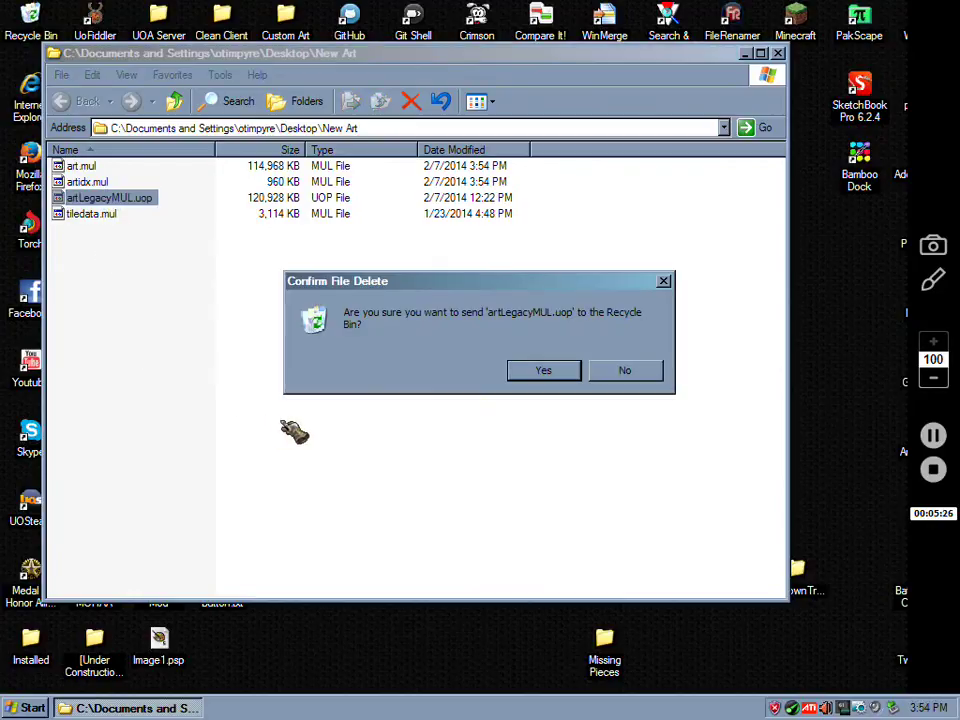
left_click(530, 373)
left_click(778, 53)
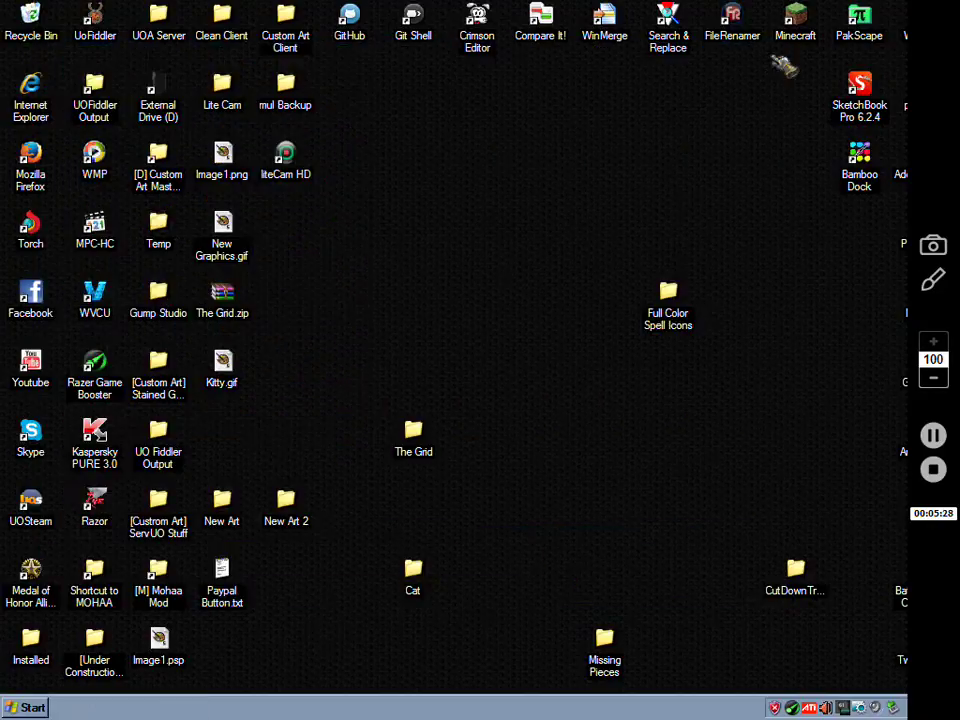
Launch UOFiddler again and open its path settings.
left_click(103, 33)
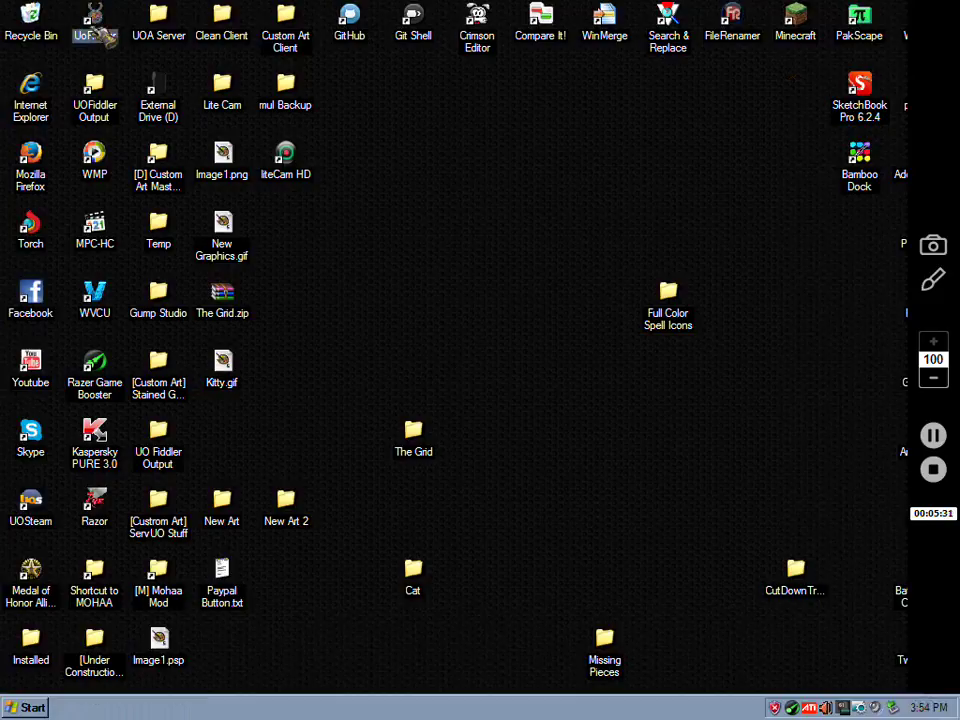
double_click(101, 35)
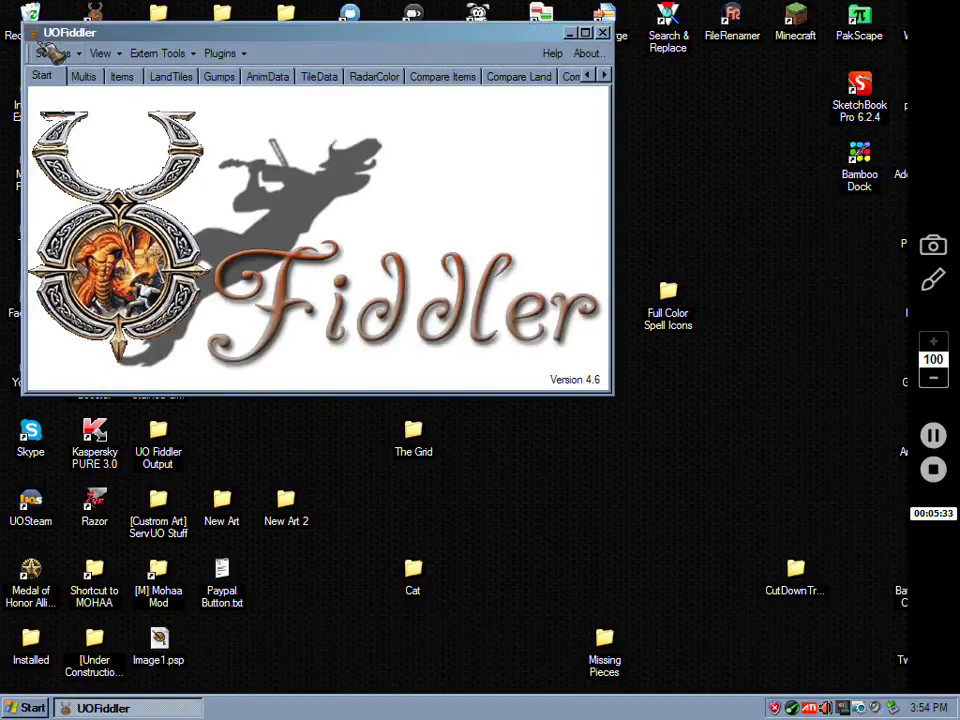
left_click(53, 53)
left_click(94, 117)
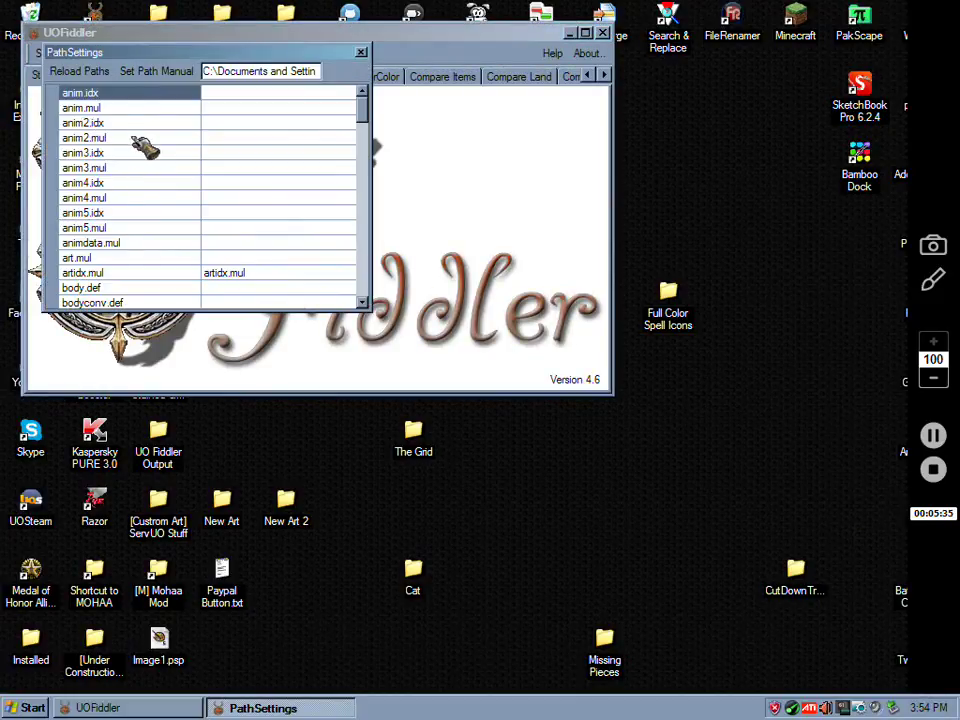
Set the client files directory in the path settings to the desktop's New Art folder.
left_click(100, 272)
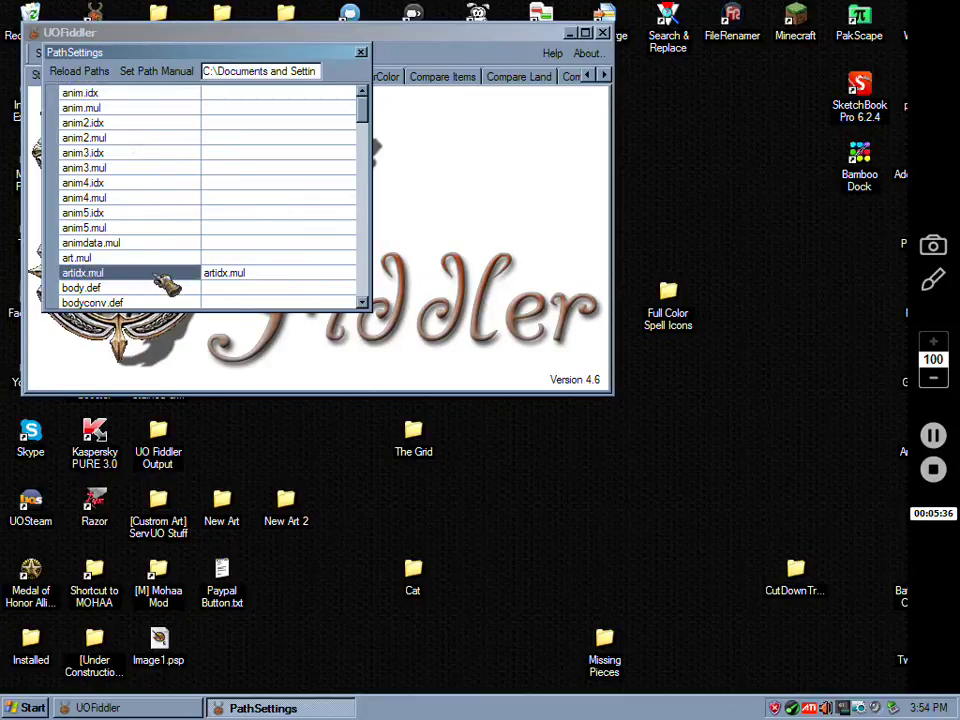
left_click(156, 71)
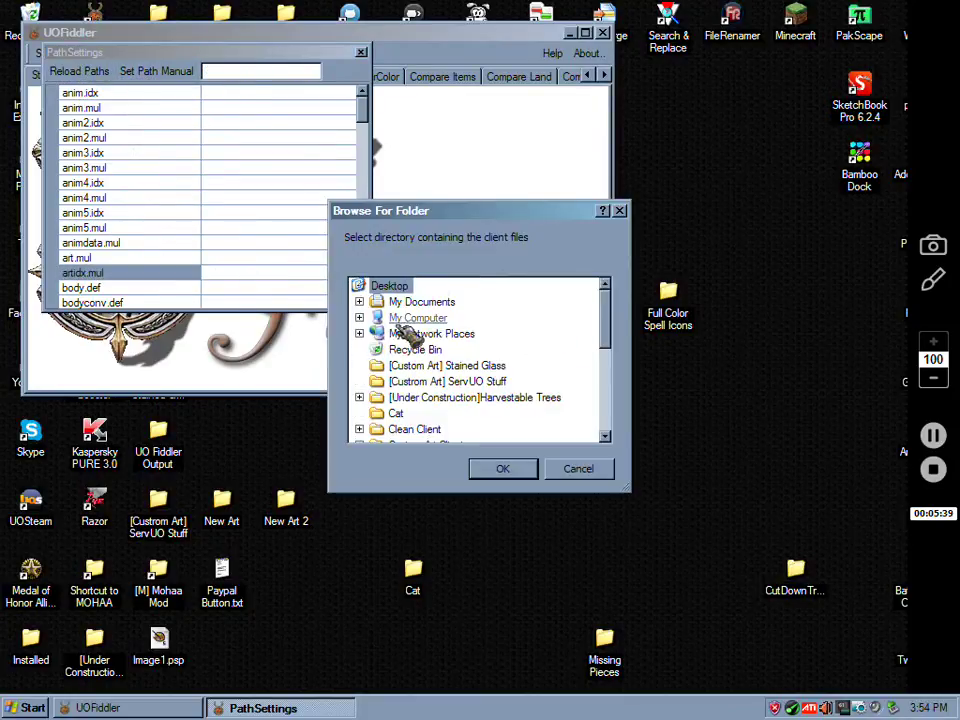
left_click_drag(608, 343, 611, 386)
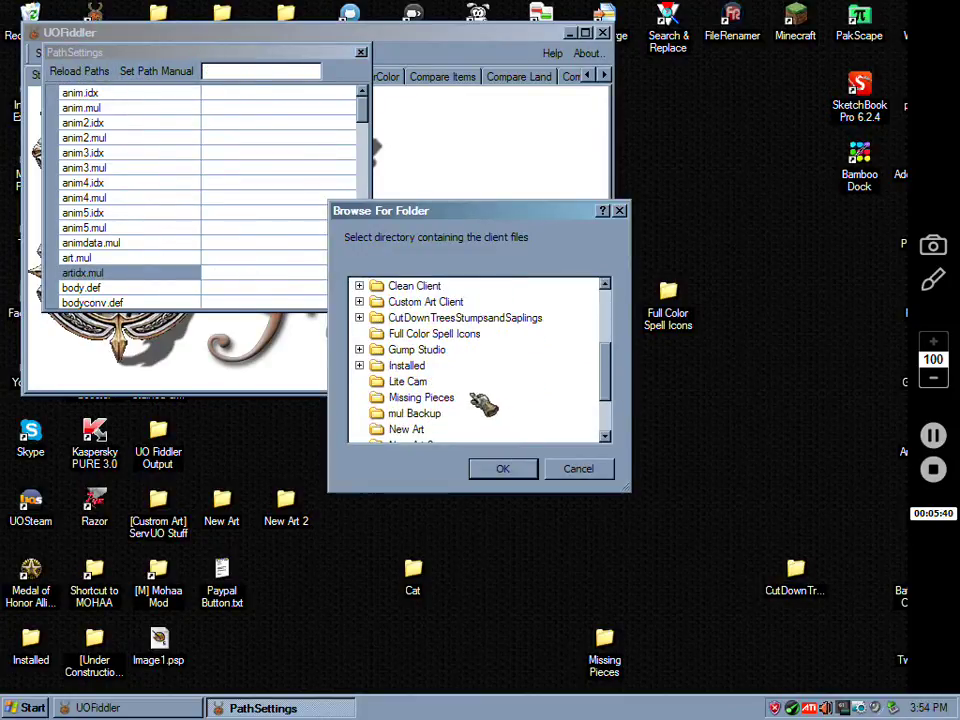
left_click(410, 430)
left_click(503, 468)
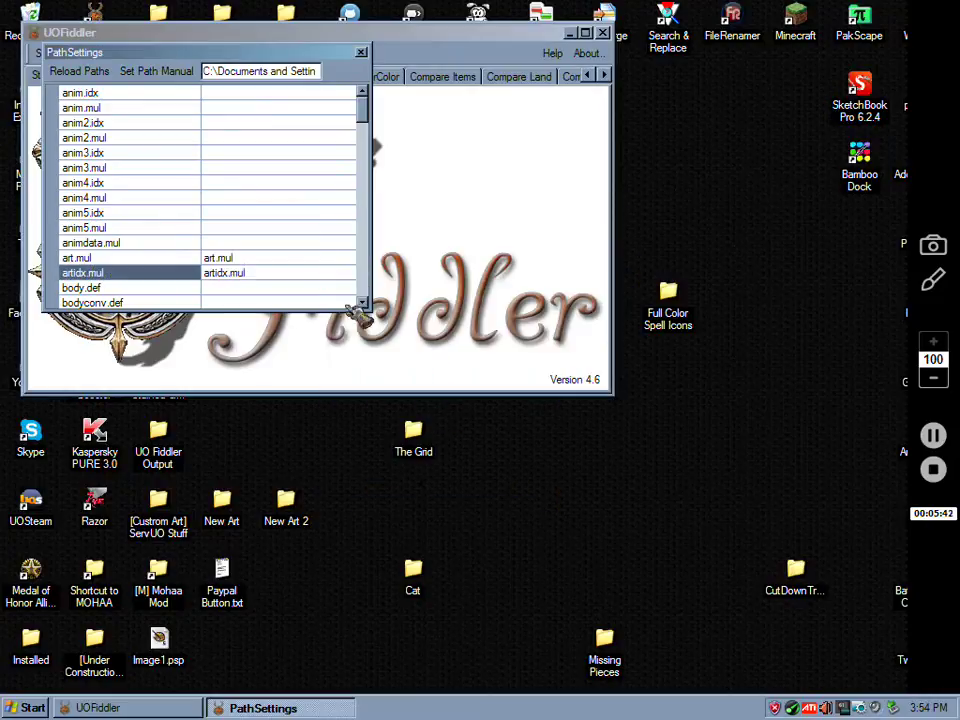
Manually assign the art.mul and artidx.mul paths to the New Art folder, and close the path settings.
left_click(160, 74)
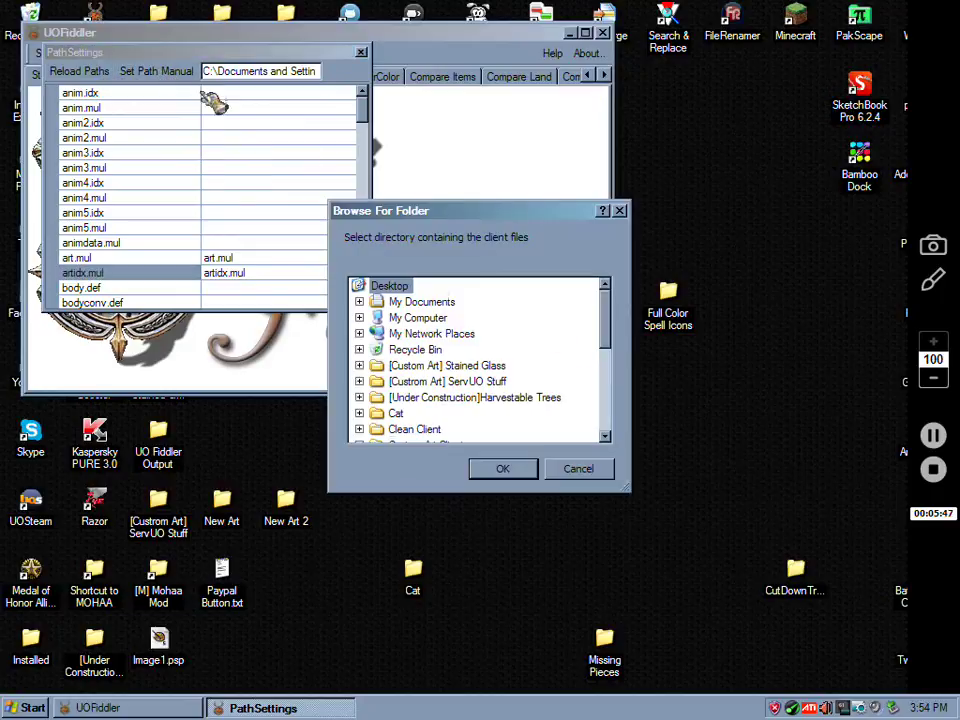
left_click_drag(612, 340, 579, 392)
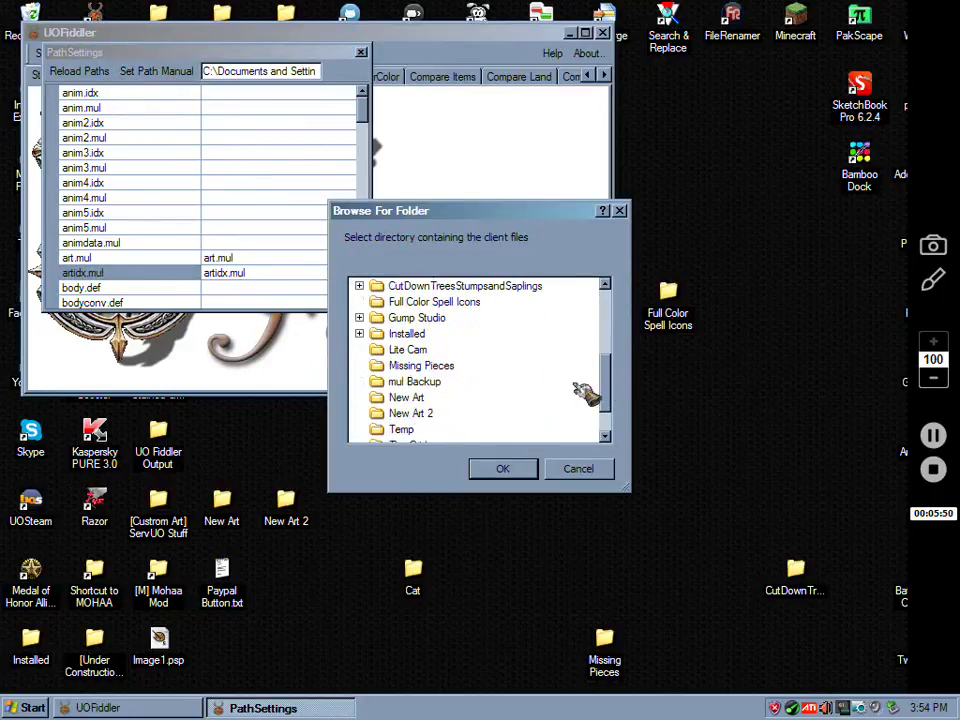
left_click(420, 398)
left_click(503, 468)
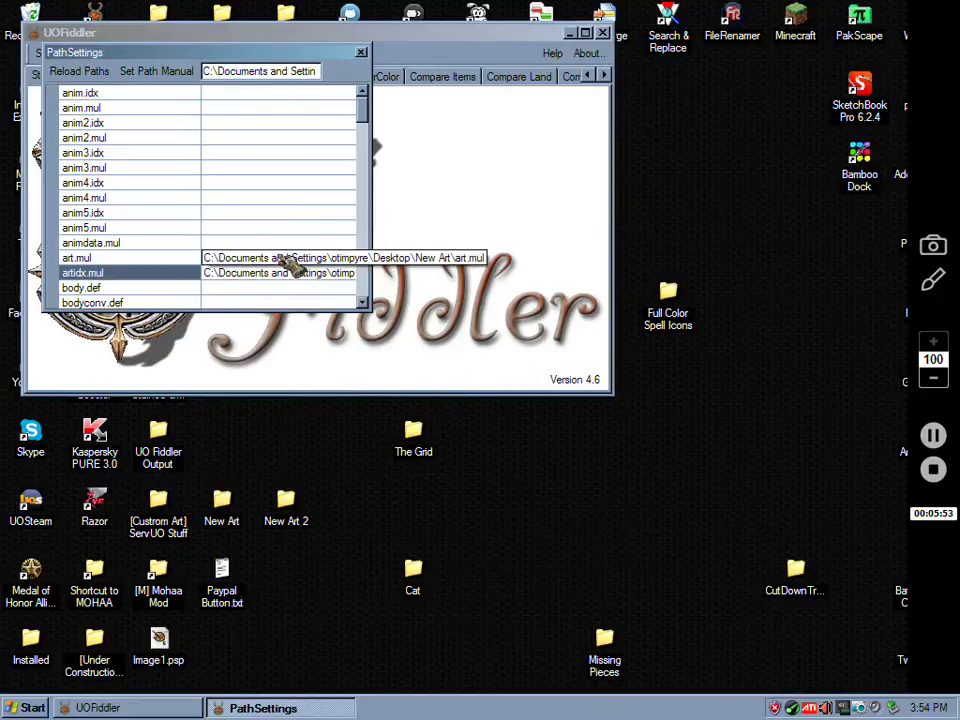
left_click(361, 52)
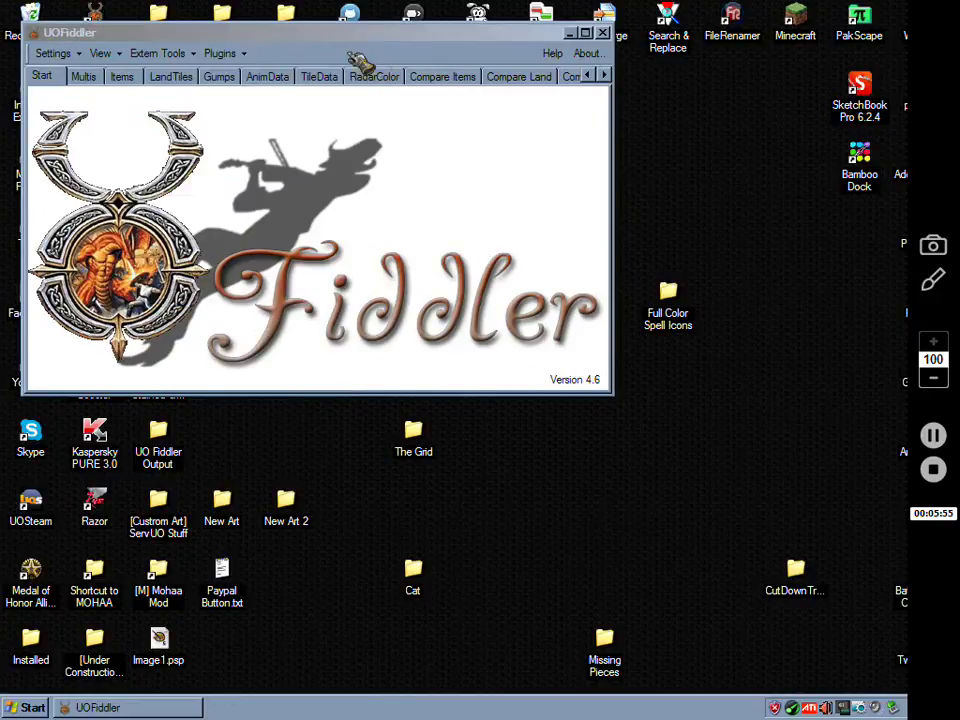
Reload the client files and show the Items page in a maximized window.
left_click(64, 55)
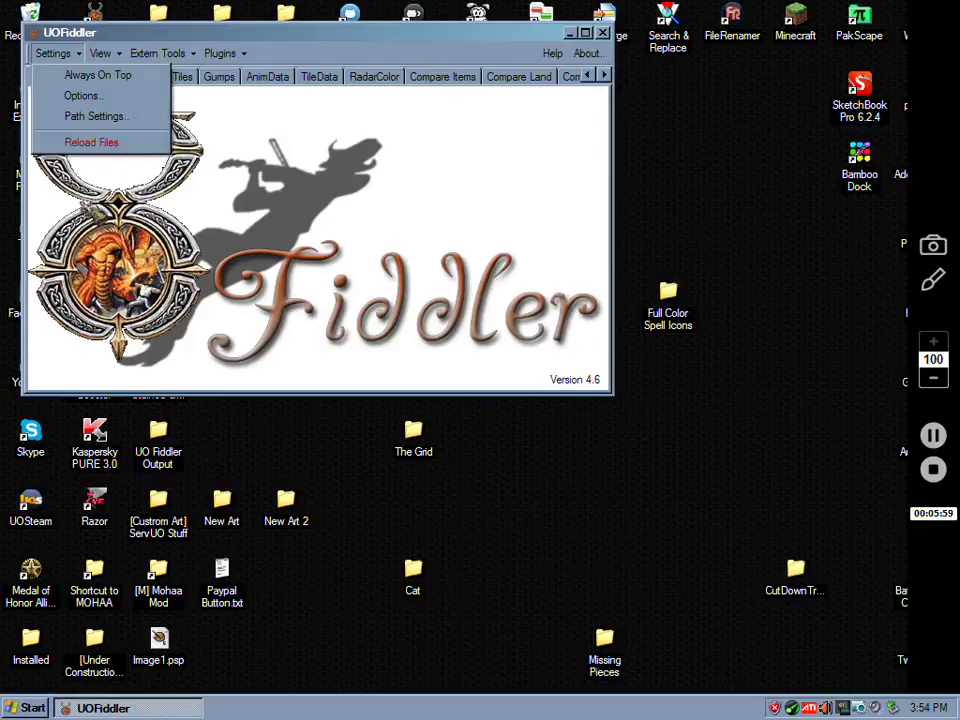
left_click(94, 143)
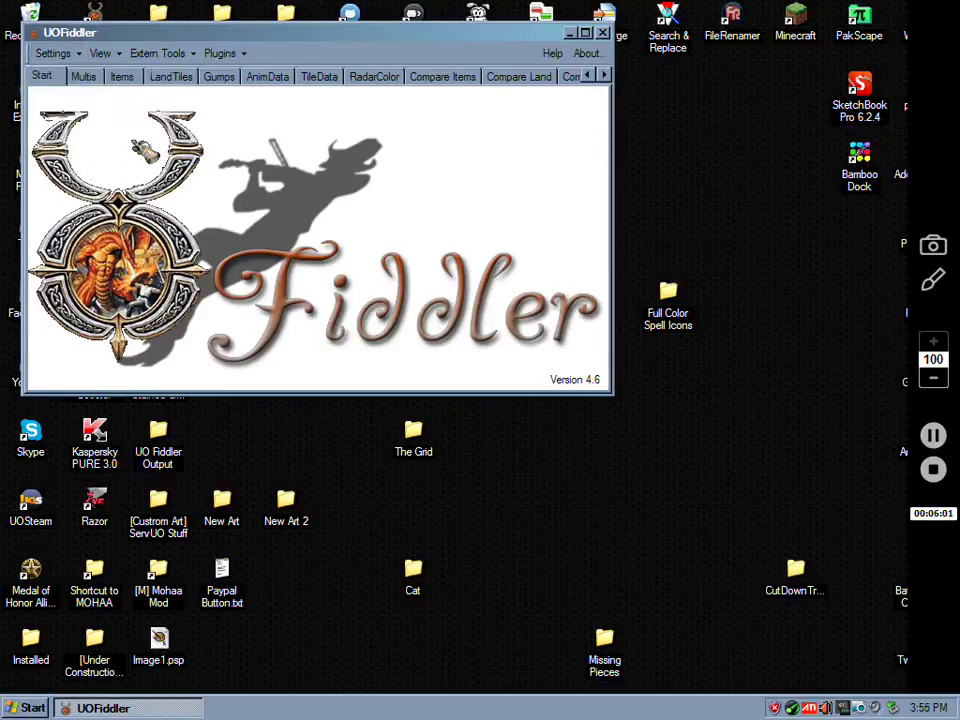
left_click(136, 84)
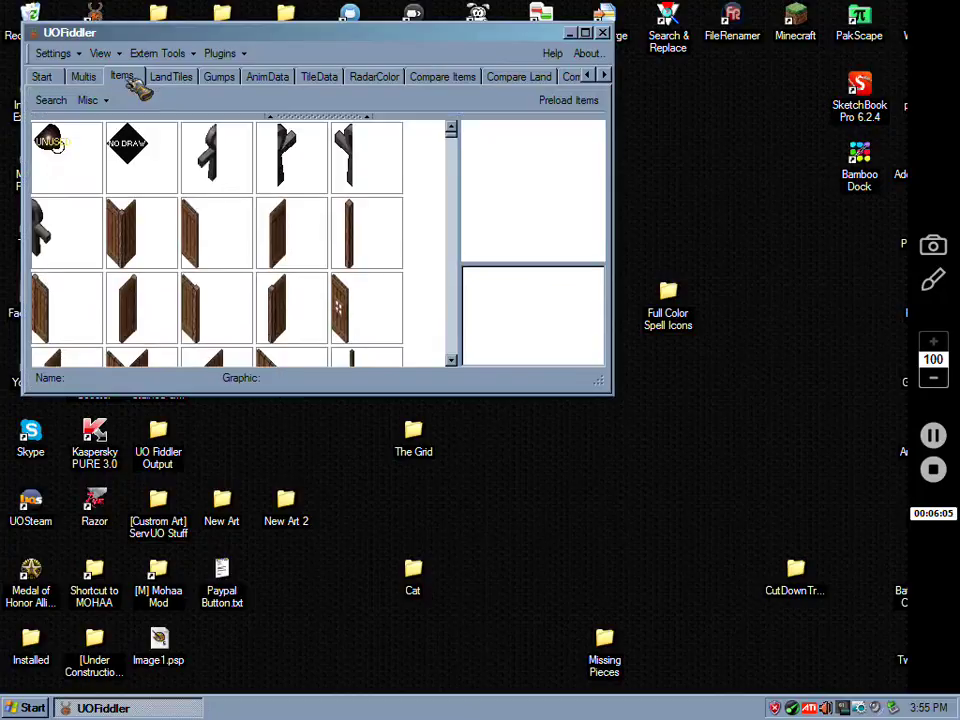
left_click(585, 32)
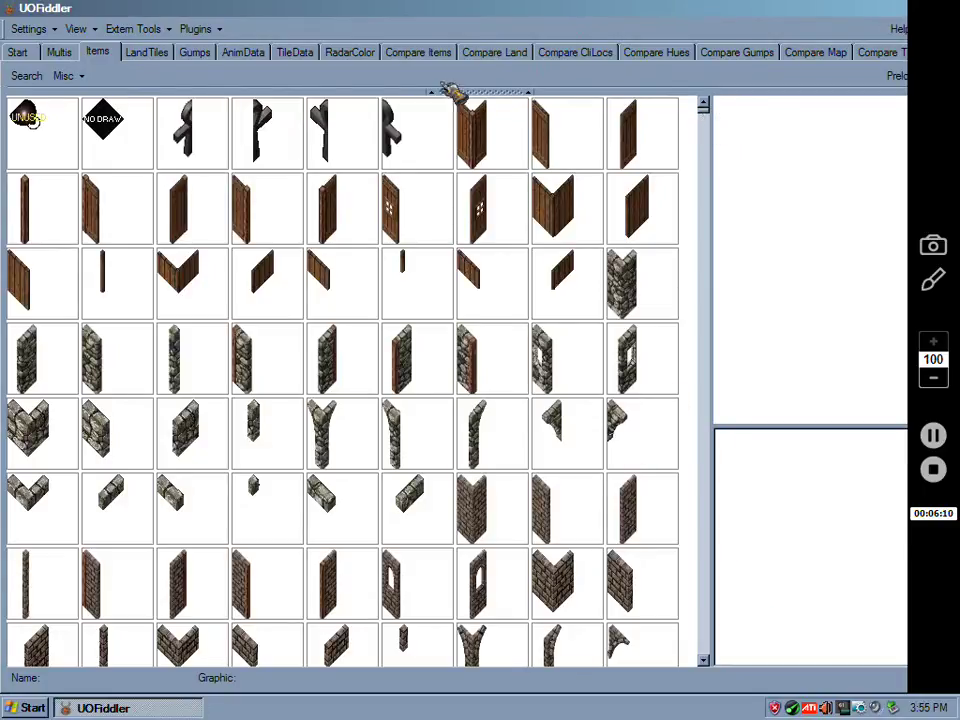
Search the items for graphics 0x384 and 0x384D, close the search, and look through the item art that follows.
left_click(28, 75)
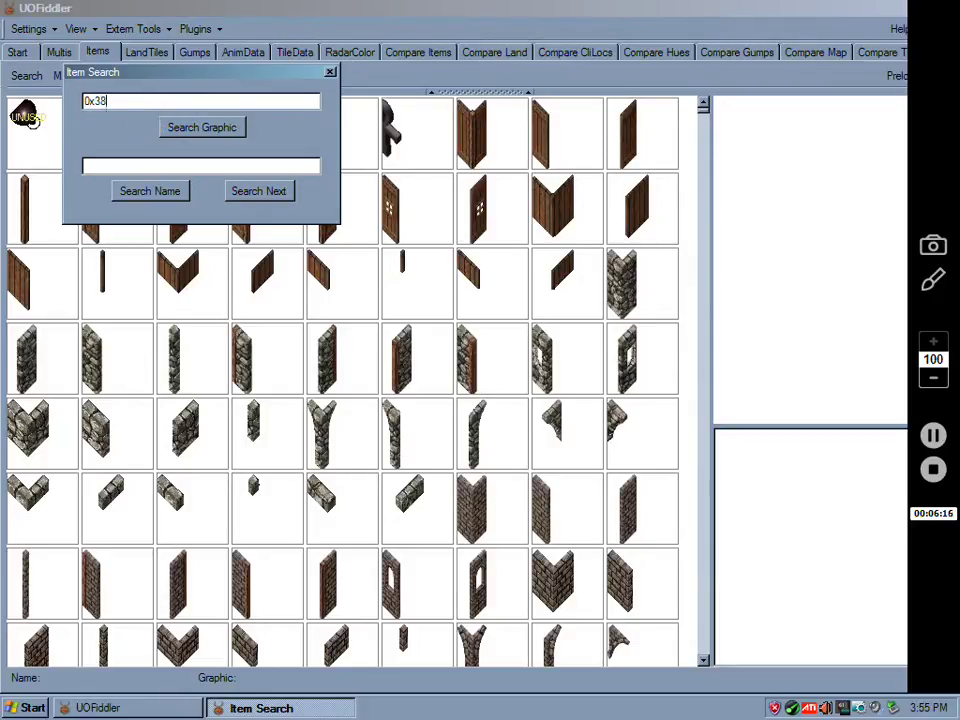
left_click(205, 128)
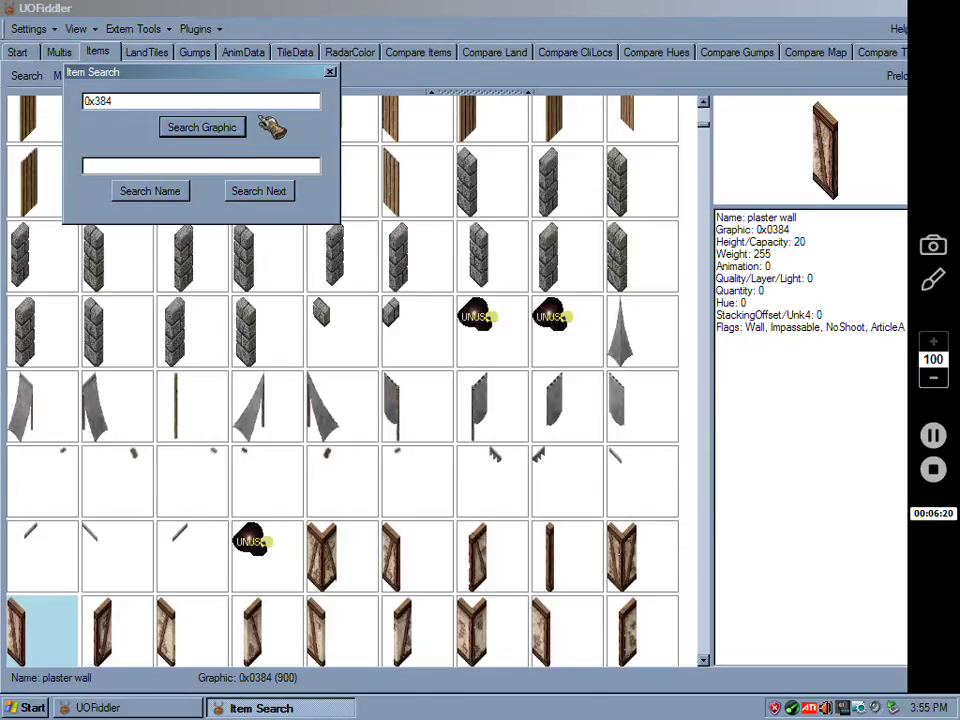
left_click(206, 98)
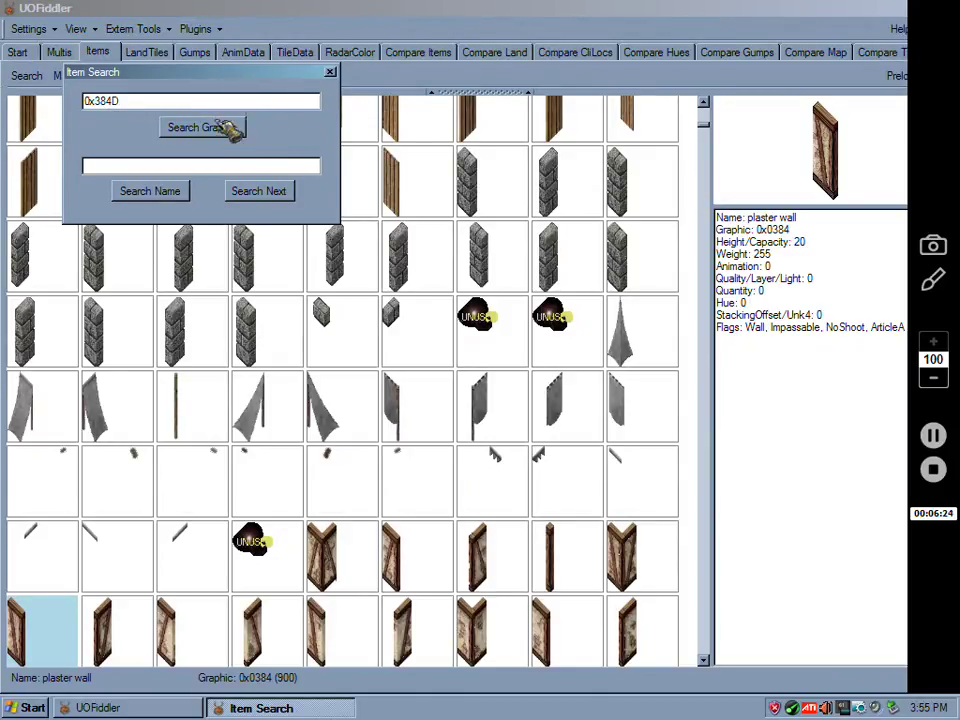
left_click(226, 128)
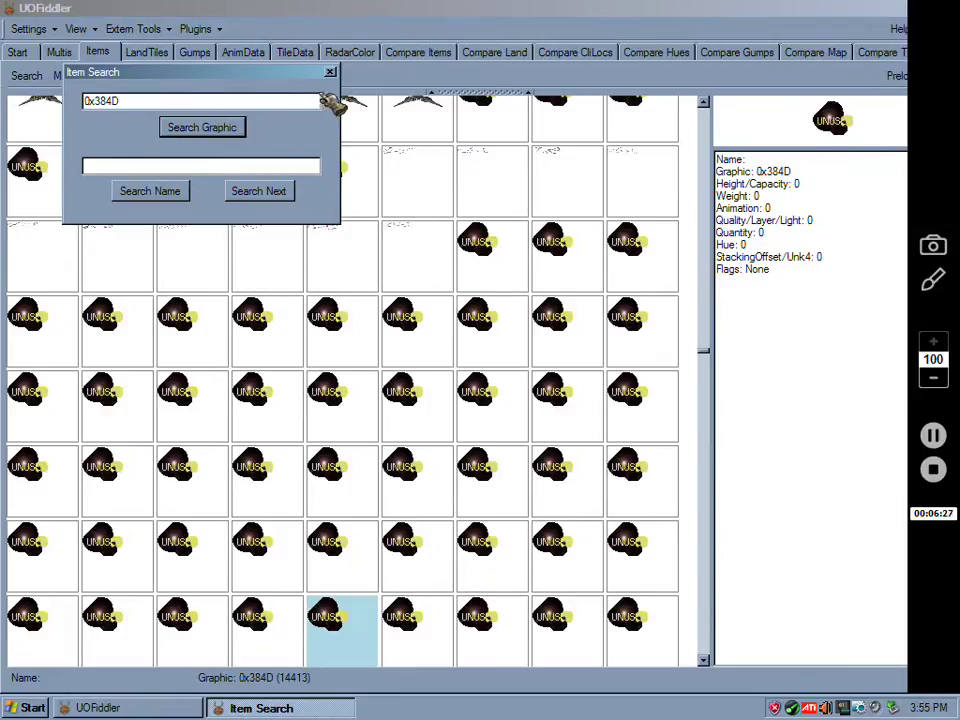
left_click(330, 72)
left_click(410, 200)
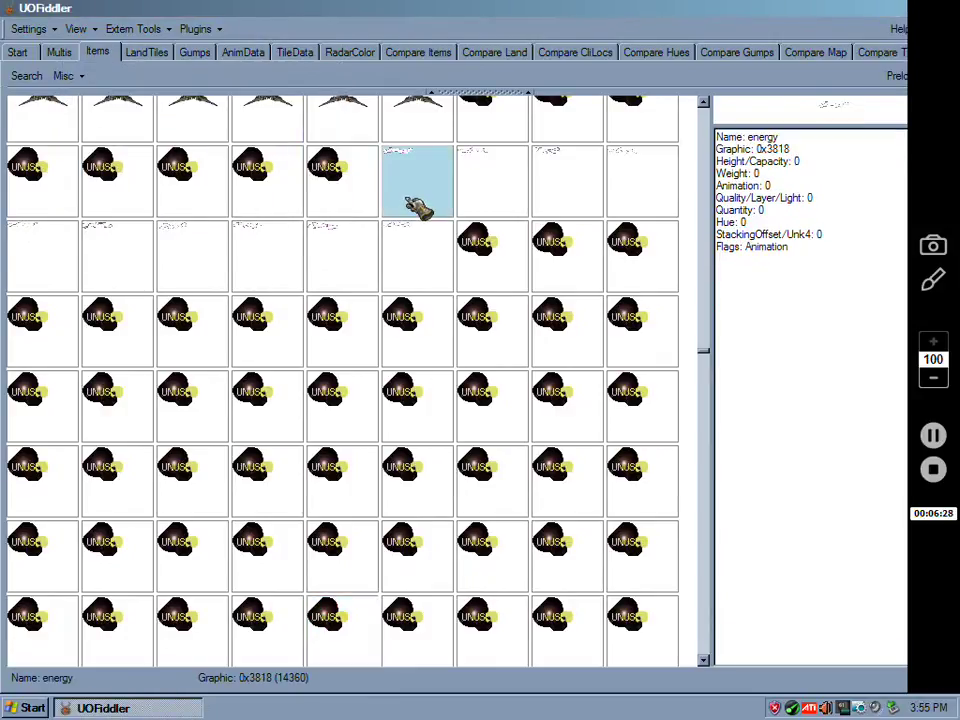
scroll(439, 311, "down", 10)
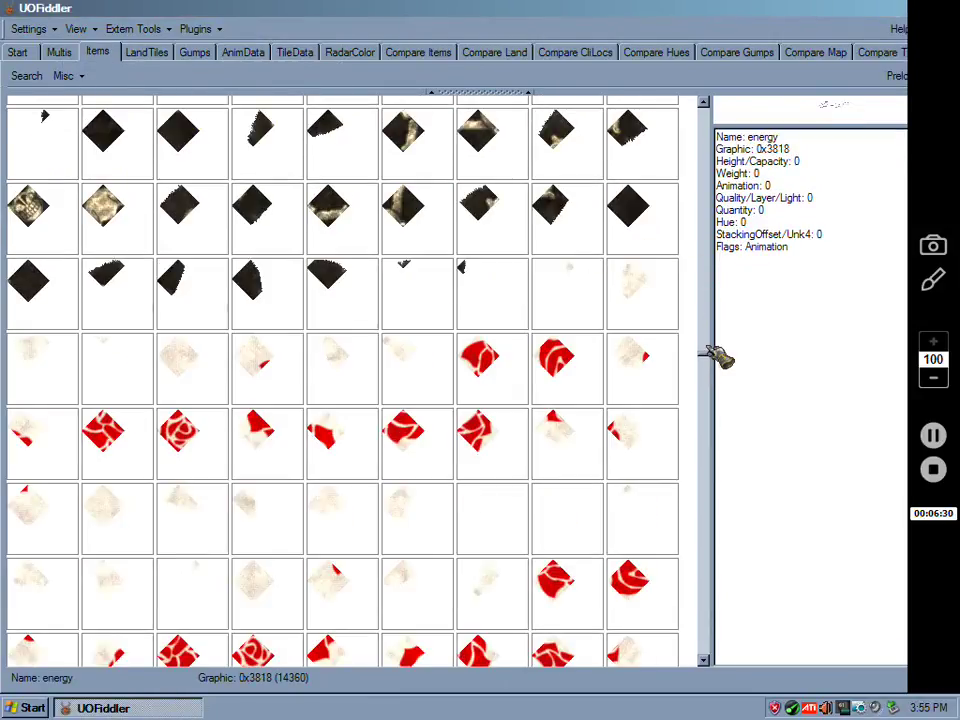
Look through the item art for the new graphics, checking the sleeping dog frame 0x63ED and the crossed broadswords from 0x63D4.
left_click_drag(708, 360, 720, 530)
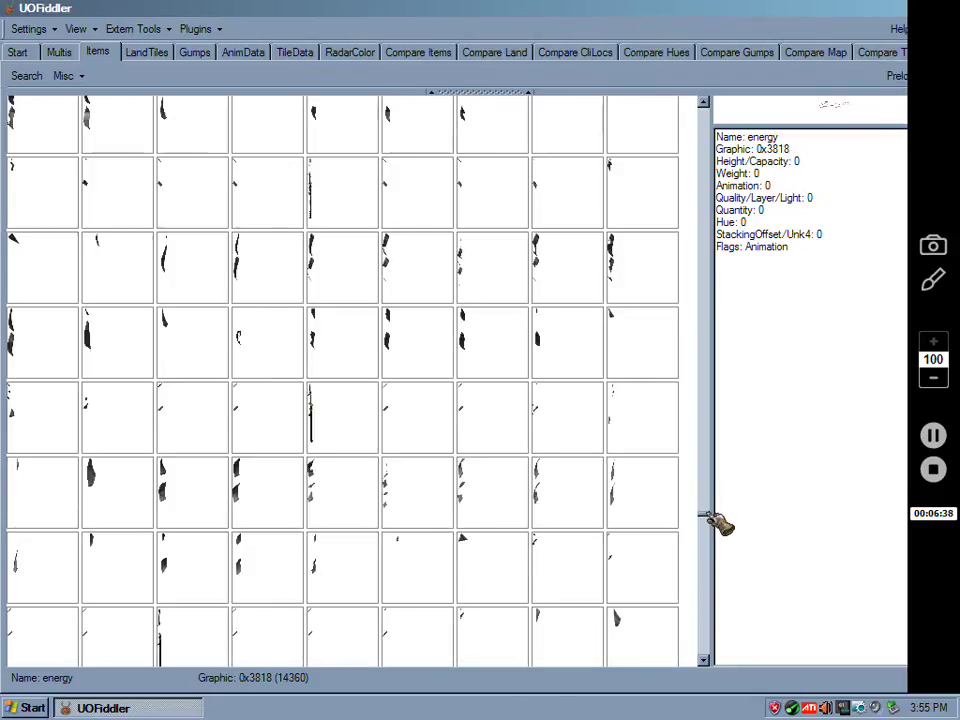
left_click(430, 245)
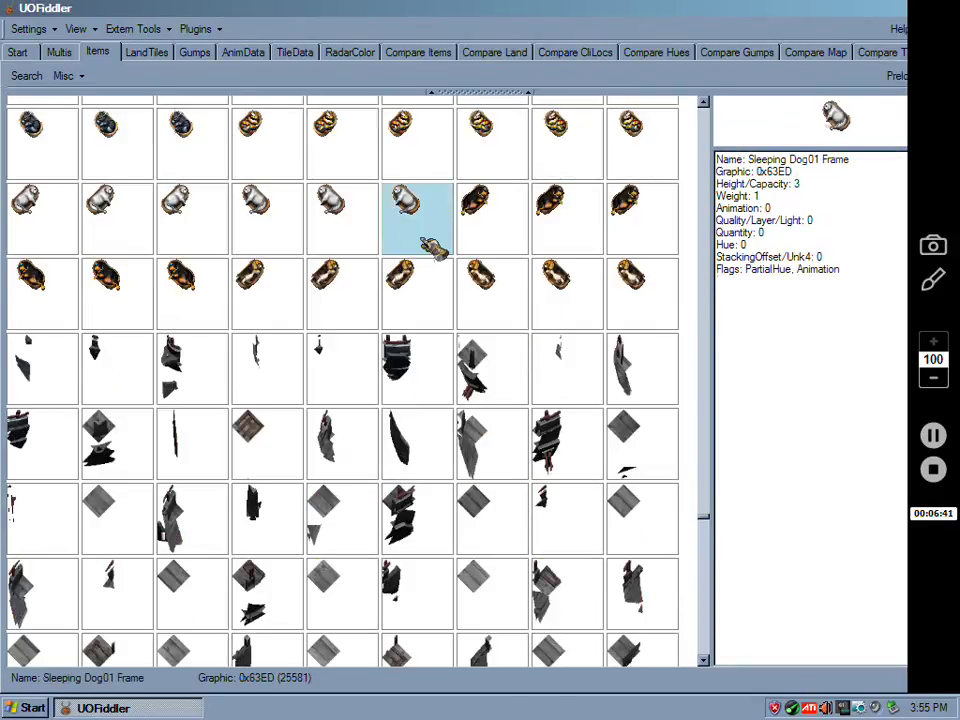
scroll(437, 252, "up", 3)
left_click(567, 245)
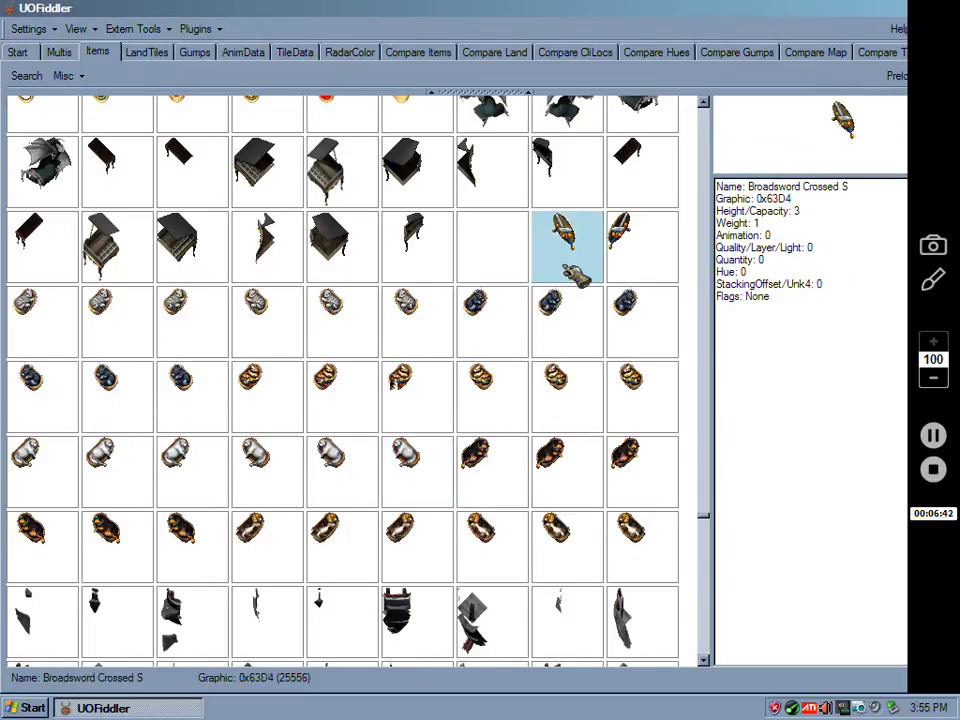
left_click(645, 262)
Inspect the details of the grey sleeping cat frames from 0x63D6 up to the first black cat frame, 0x63DC.
left_click(22, 308)
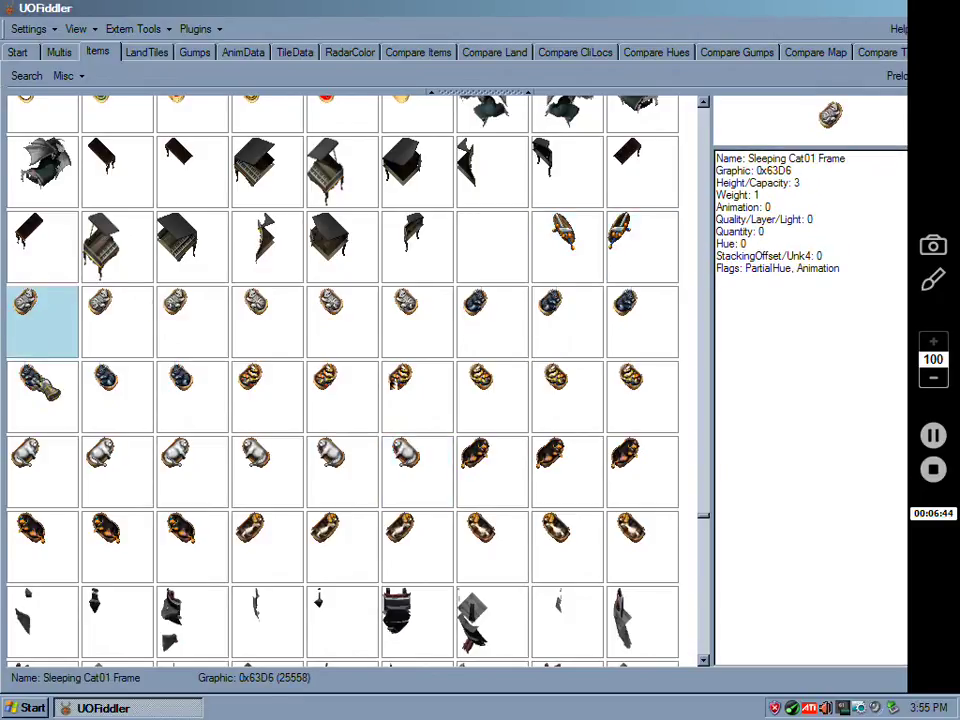
left_click(115, 330)
left_click(215, 345)
left_click(270, 348)
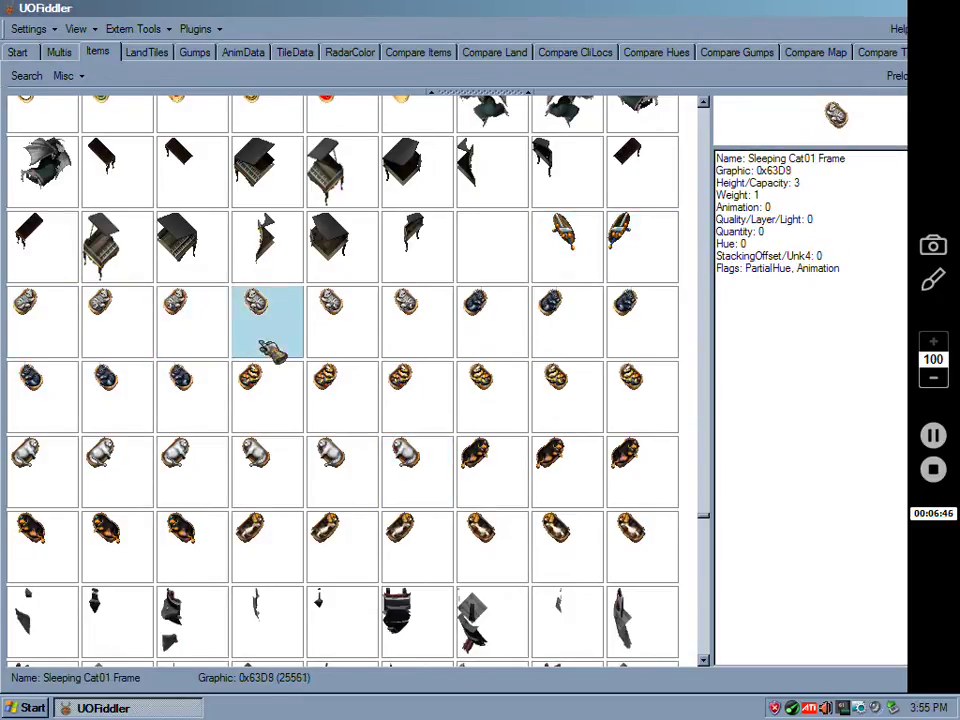
left_click(360, 352)
left_click(388, 352)
left_click(518, 340)
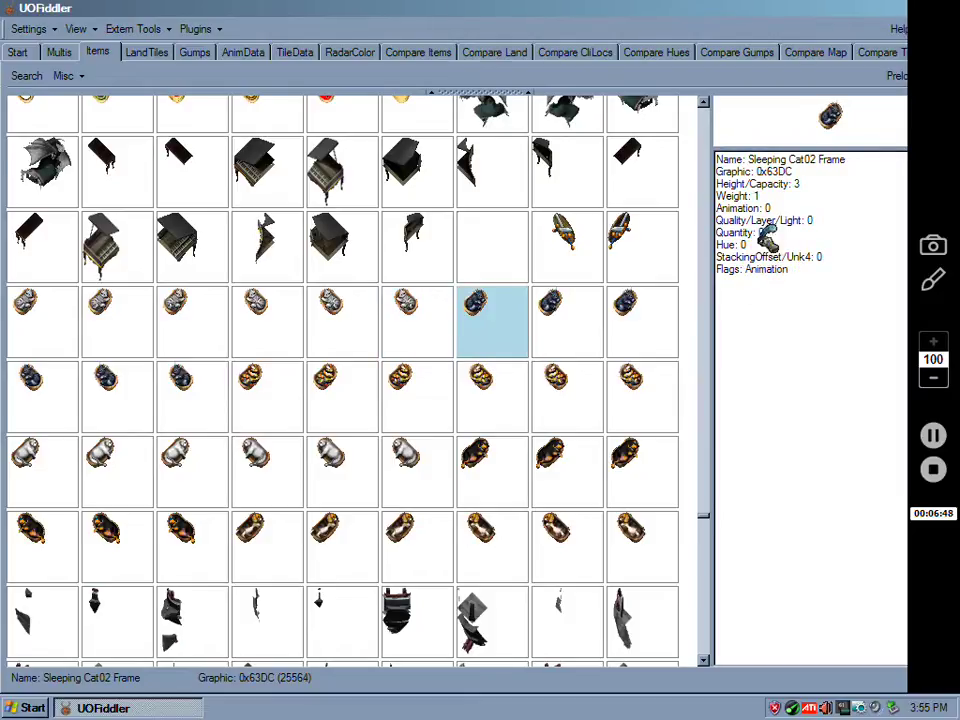
Check the properties of the black sleeping cat frames, highlighting the Animation flag of 0x63DD.
left_click_drag(838, 157, 797, 289)
left_click(560, 338)
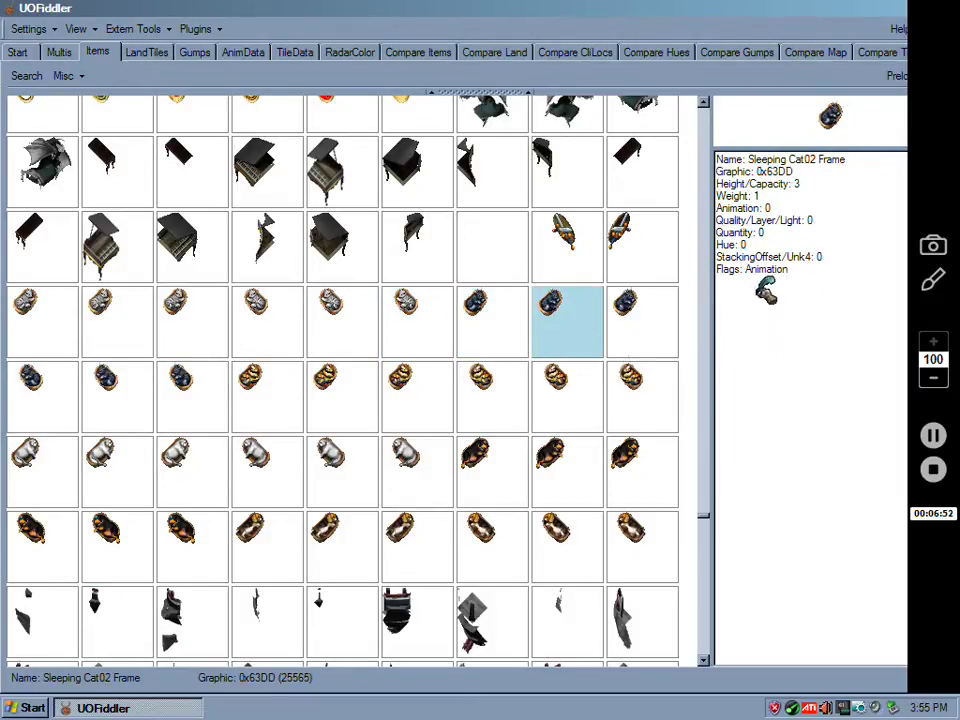
double_click(756, 269)
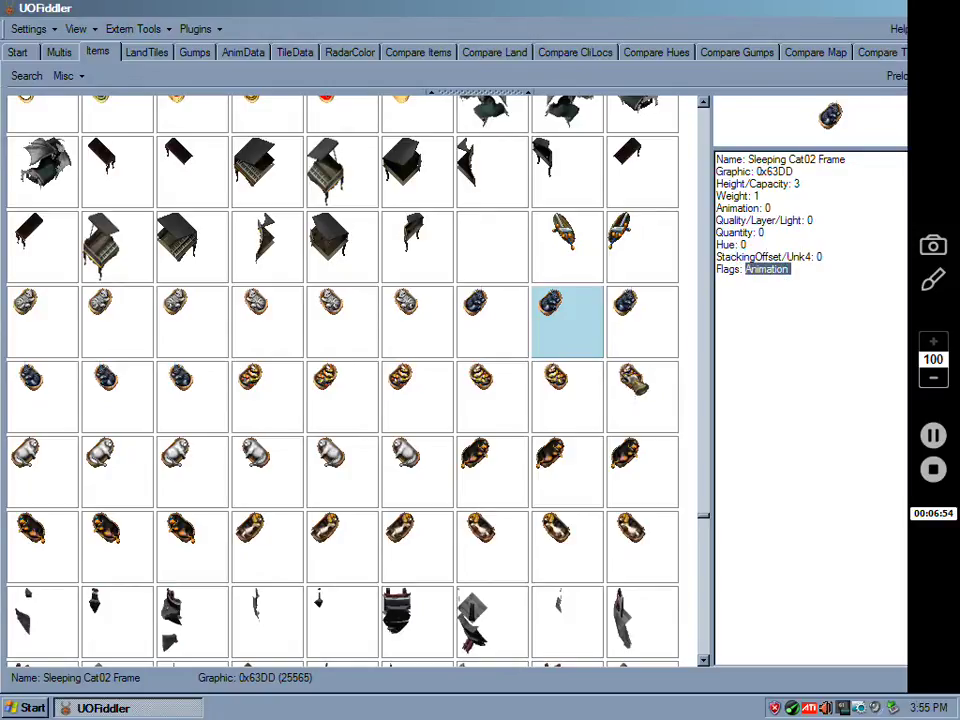
key("Right")
key("Down")
key("Left")
Inspect the orange sleeping cat frames from 0x63E5 back to the black cat frame 0x63E0, and highlight that frame's flags.
left_click(503, 397)
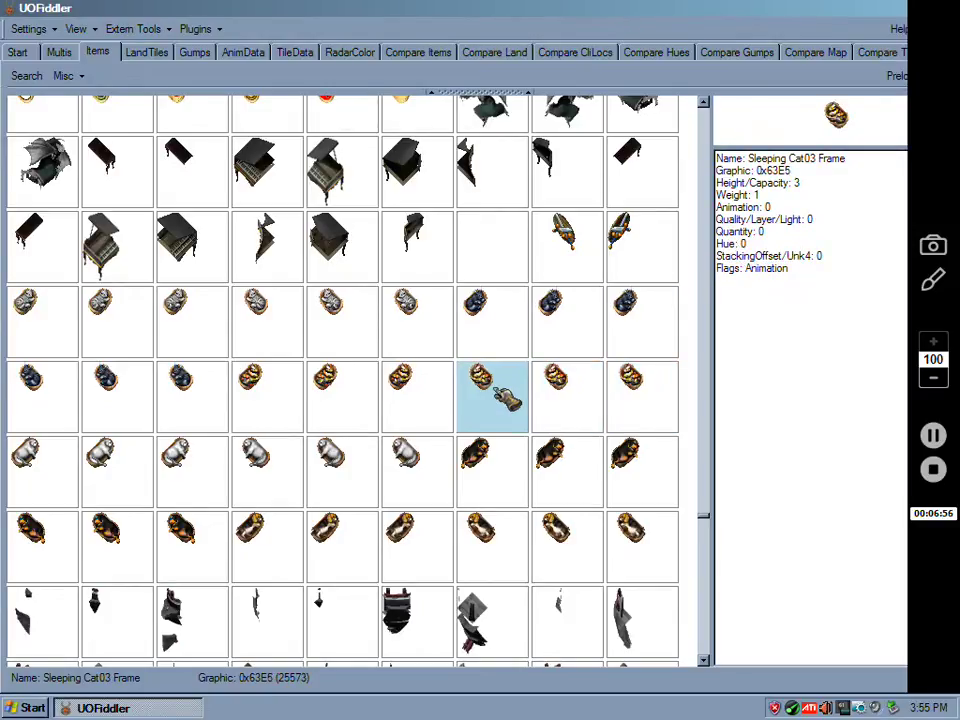
left_click(420, 397)
left_click(313, 396)
key("Left")
key("Left")
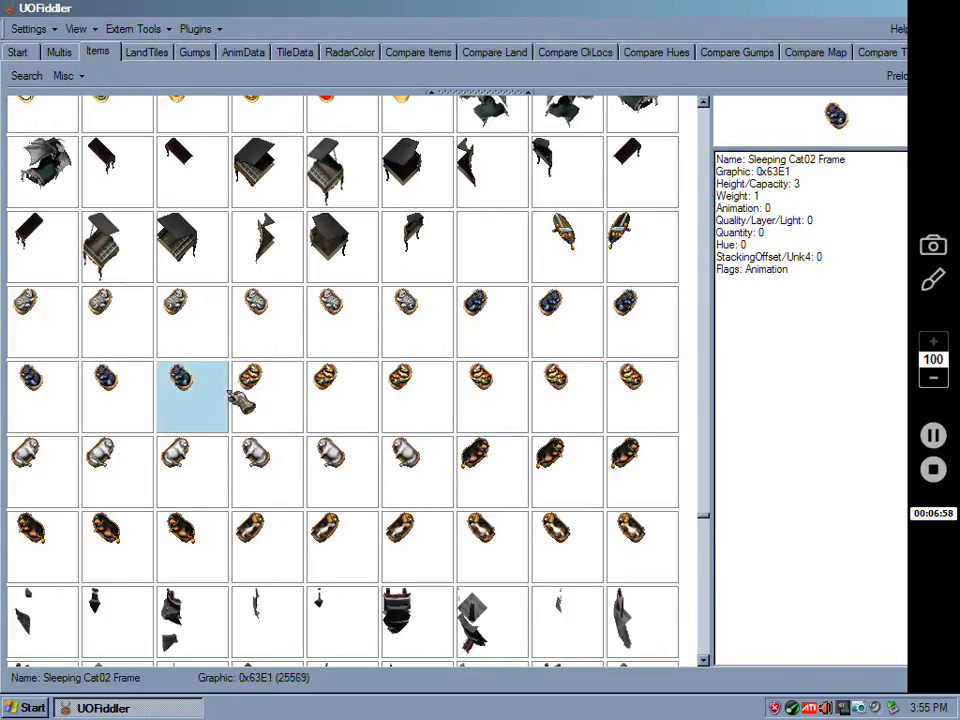
key("Left")
left_click_drag(855, 280, 718, 270)
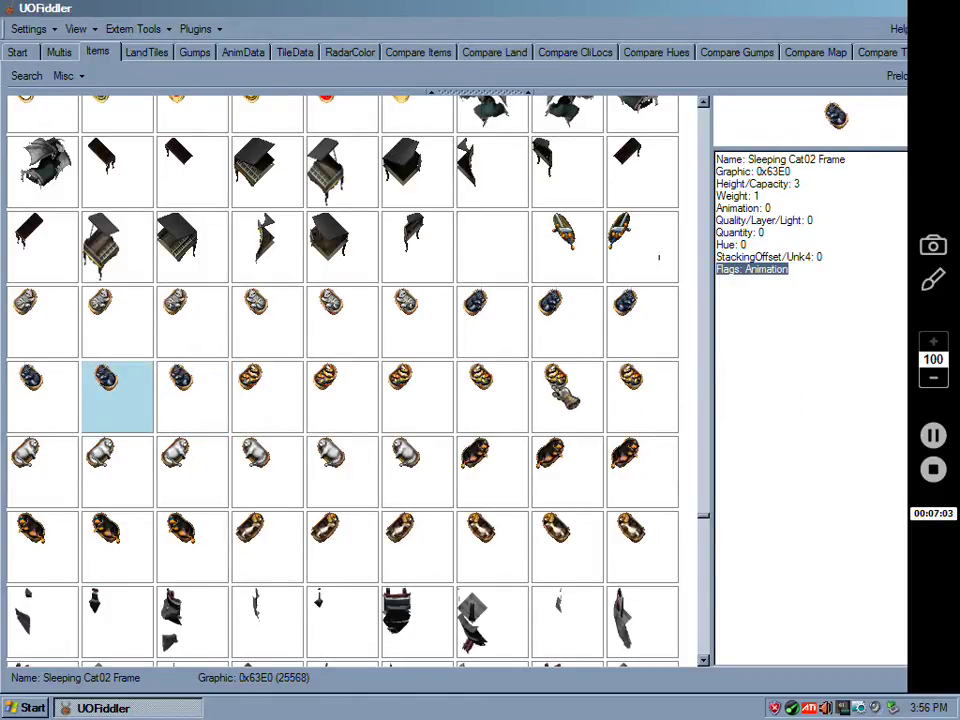
Inspect the details of the black and brown sleeping dog frames, ending at 0x63F7.
left_click(578, 484)
left_click(632, 478)
left_click(628, 542)
left_click(562, 545)
left_click(490, 542)
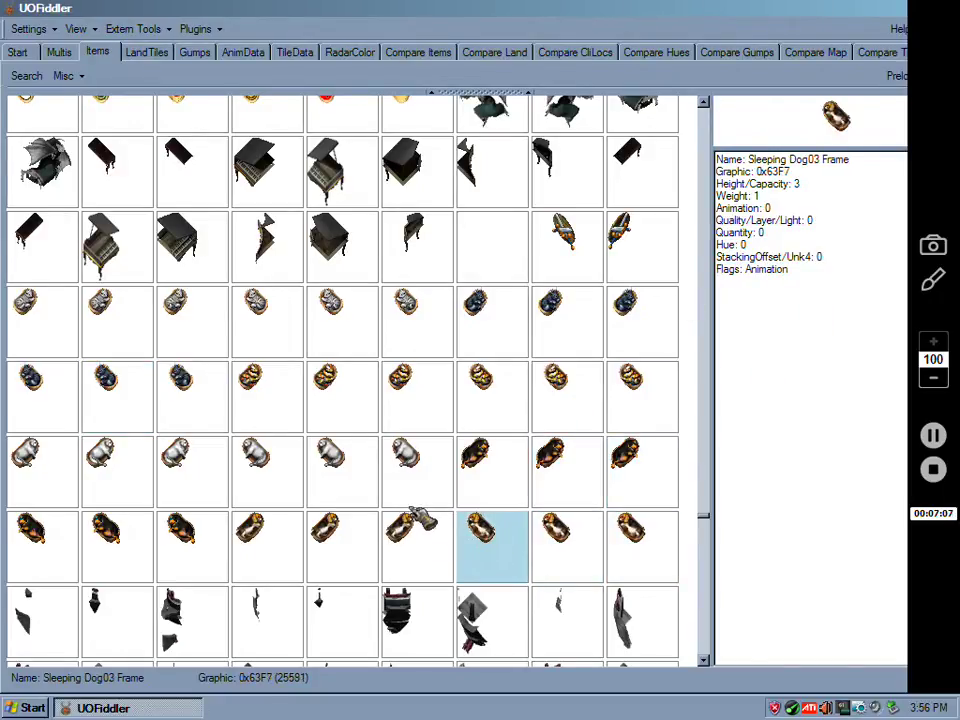
scroll(415, 512, "down", 1)
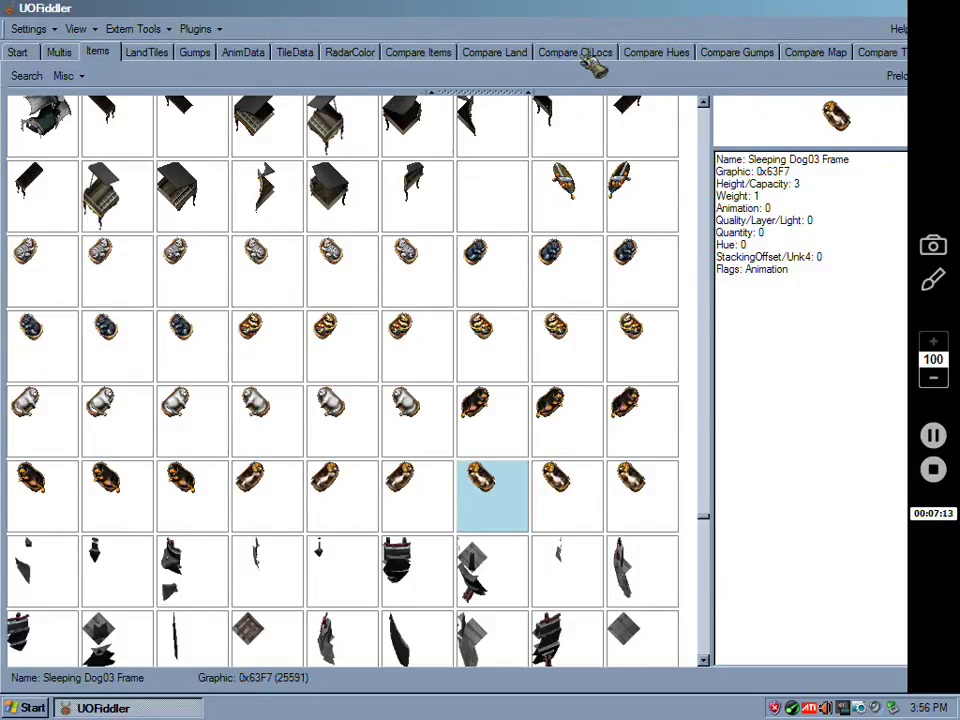
Show the Compare Items page, review the art.mul and artidx.mul paths in the path settings, and close the settings.
left_click(417, 55)
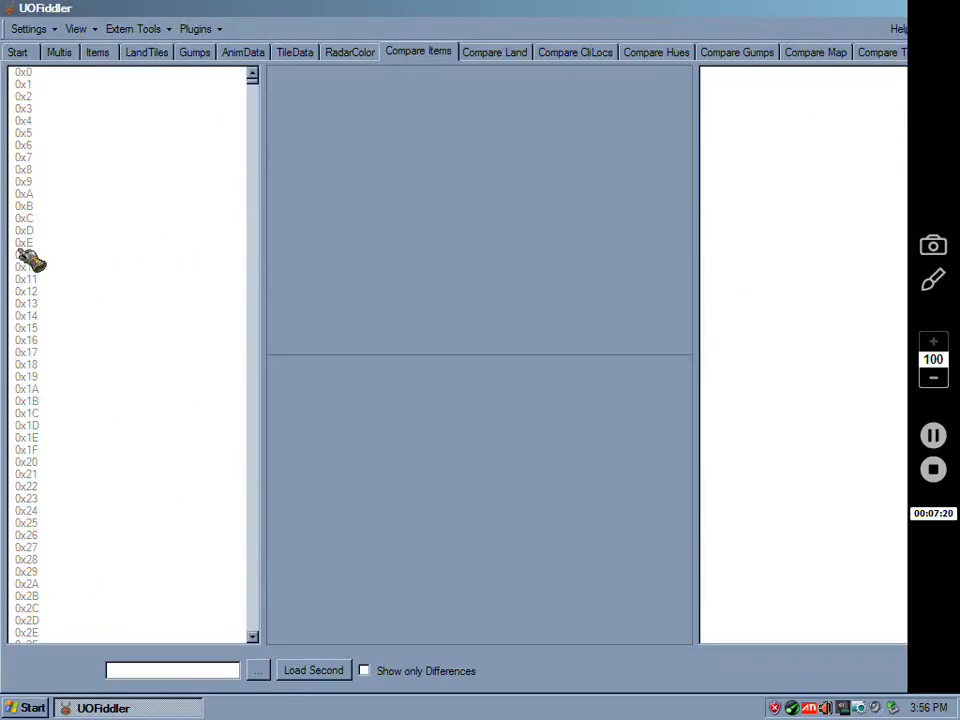
left_click(48, 28)
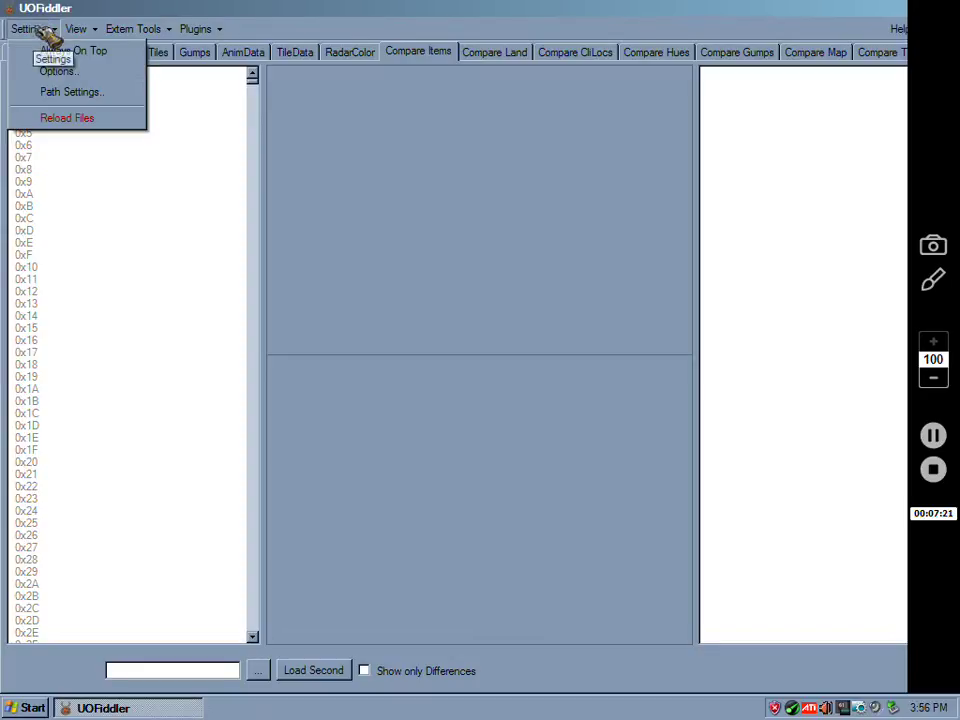
left_click(70, 92)
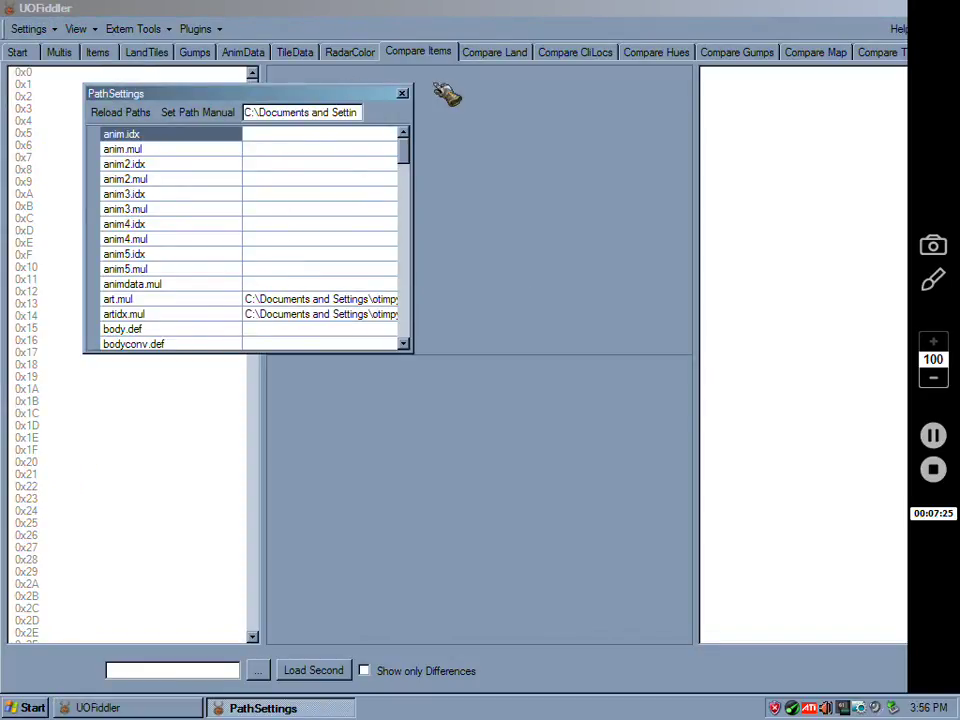
left_click(402, 94)
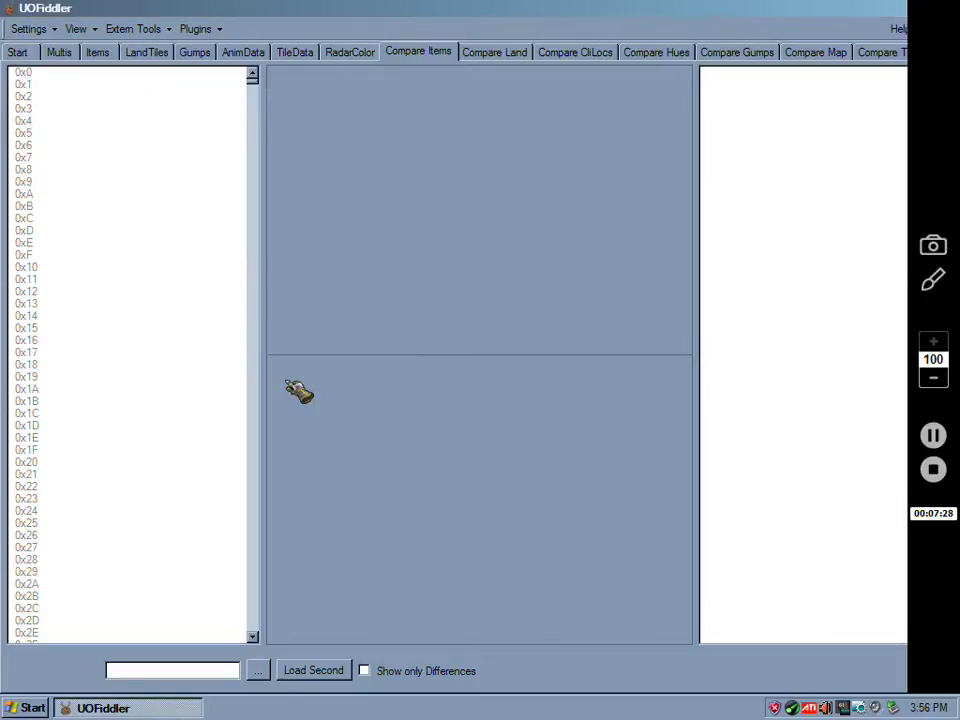
Choose the desktop's New Art 2 folder as the second art directory and load it for comparison.
left_click(260, 671)
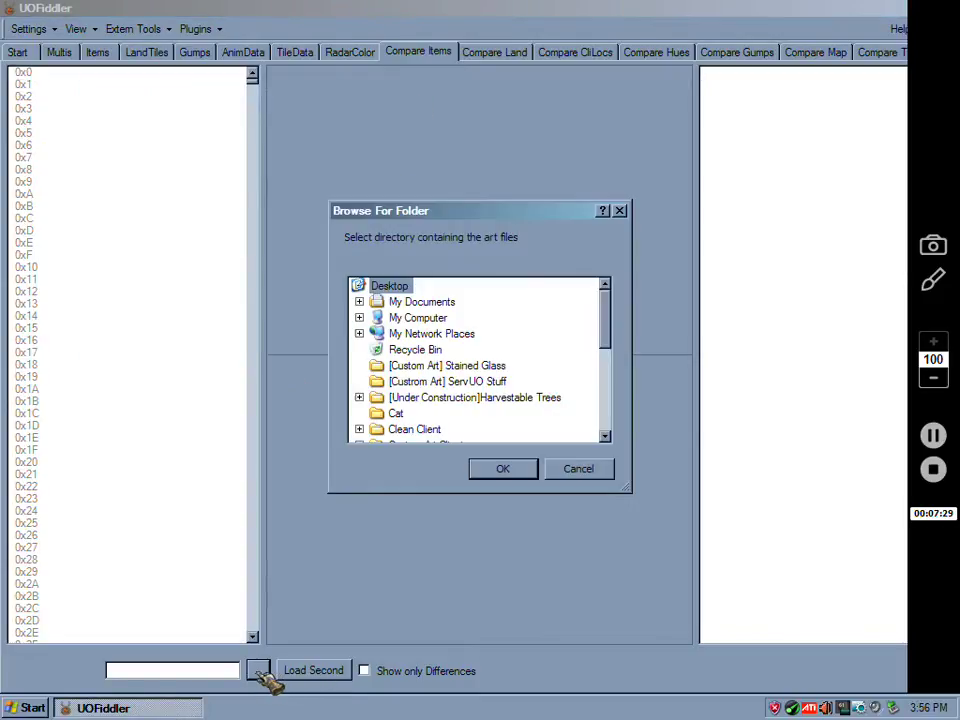
left_click_drag(620, 320, 621, 396)
left_click(410, 381)
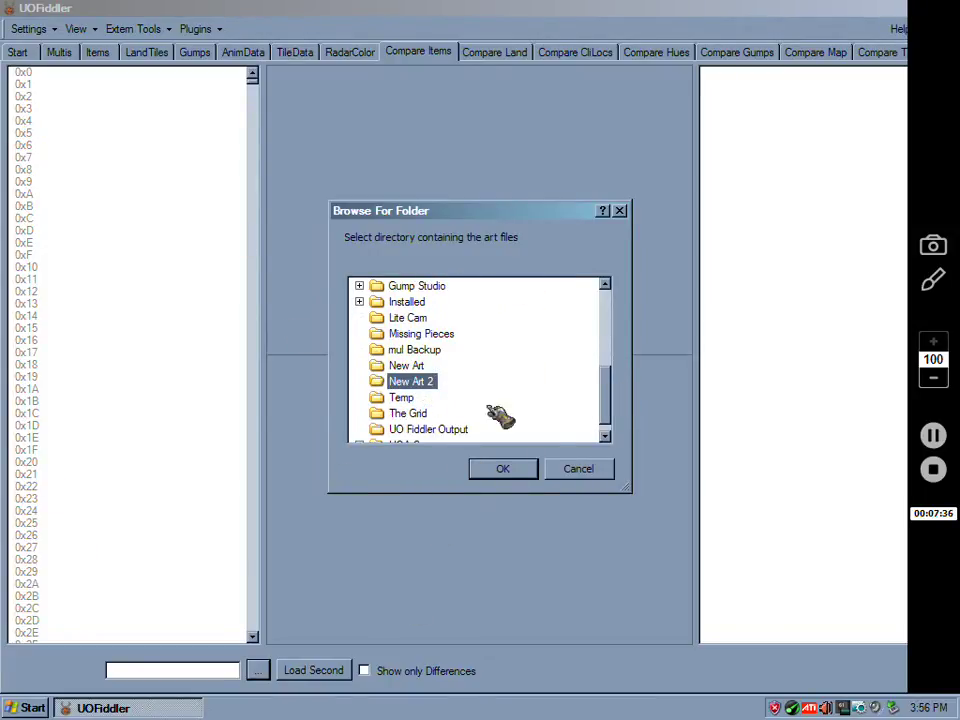
left_click(526, 470)
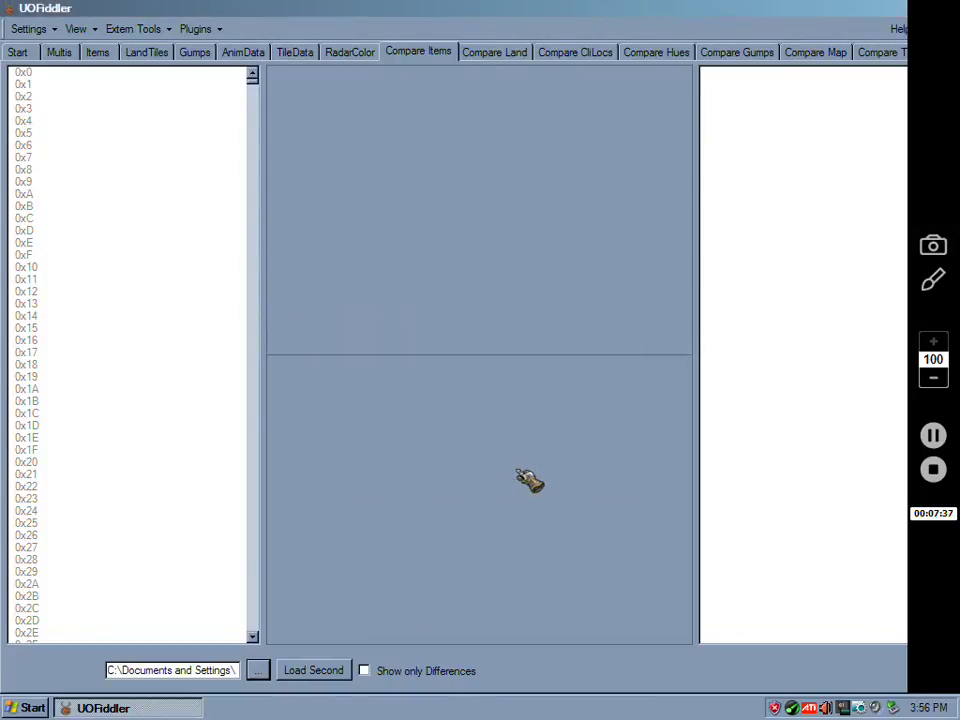
left_click(313, 670)
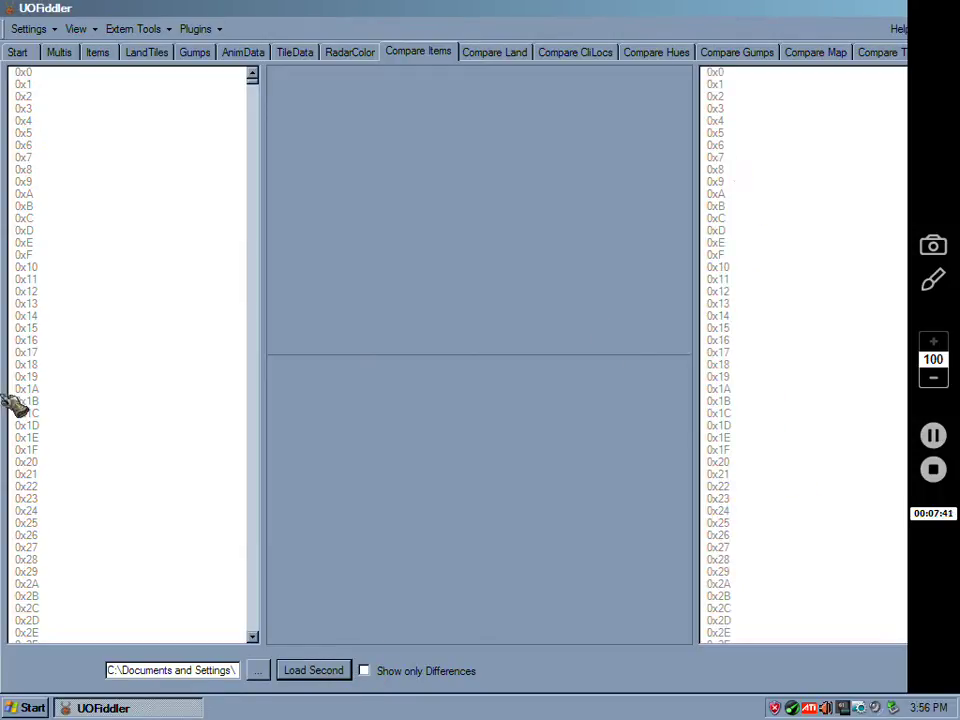
Compare both versions of the items one after another from 0x11 to 0x36.
left_click(738, 280)
scroll(738, 280, "down", 4)
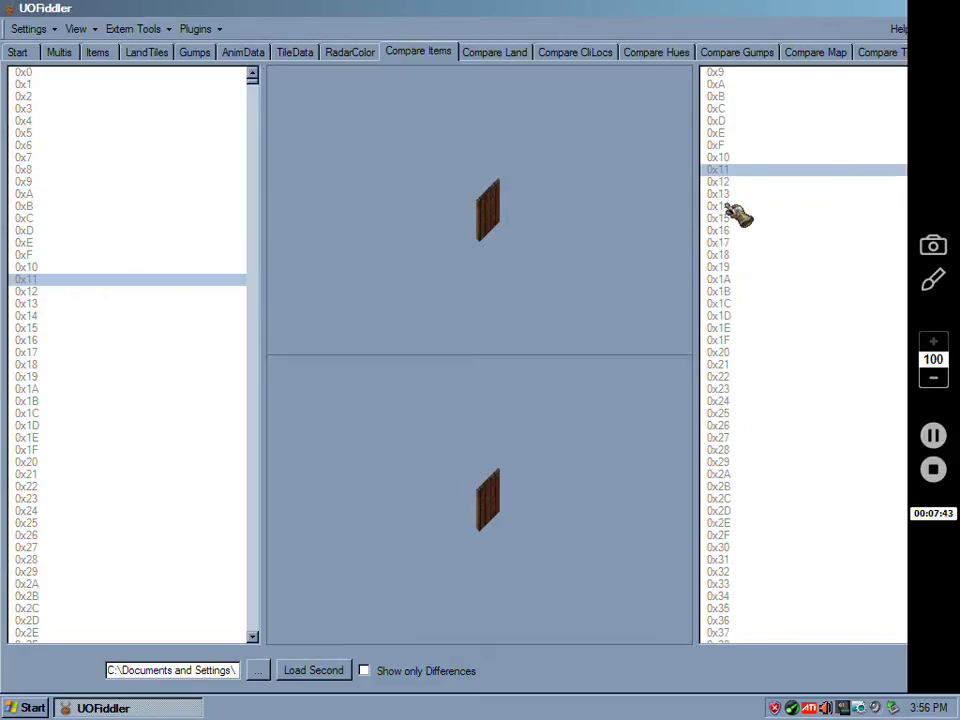
left_click(735, 183)
key("Down")
key("Down")
key("Down")
key("Down")
key("Down")
key("Down")
key("Down")
key("Down")
key("Down")
key("Down")
key("Down")
key("Down")
key("Down")
key("Down")
key("Down")
key("Down")
key("Down")
key("Down")
key("Down")
key("Down")
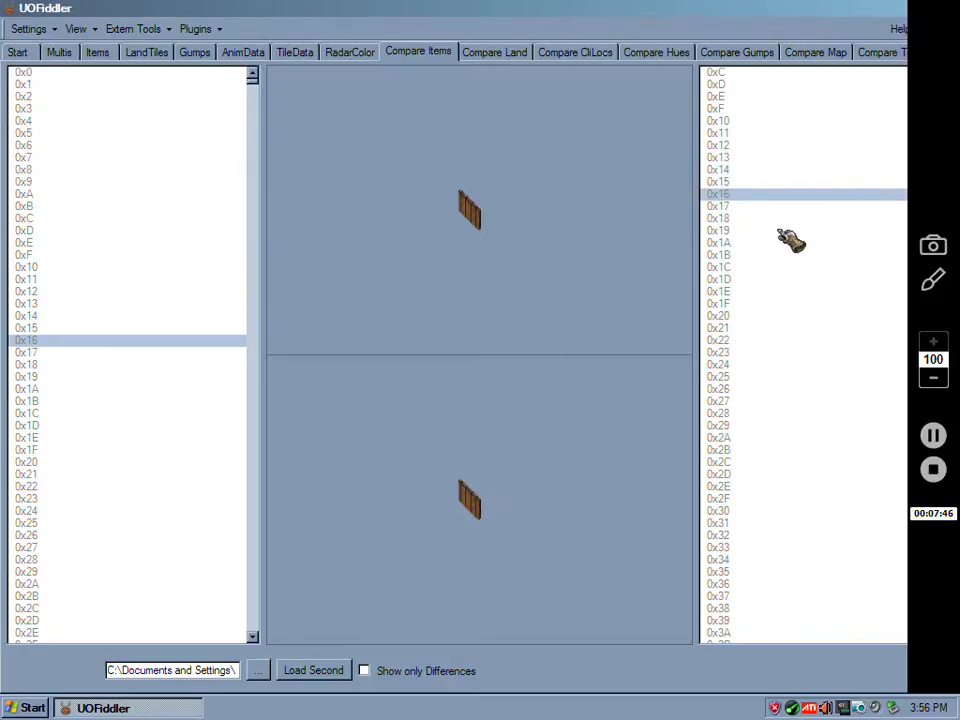
key("Down")
key("Down")
key("Down")
key("Down")
key("Down")
key("Down")
key("Down")
key("Down")
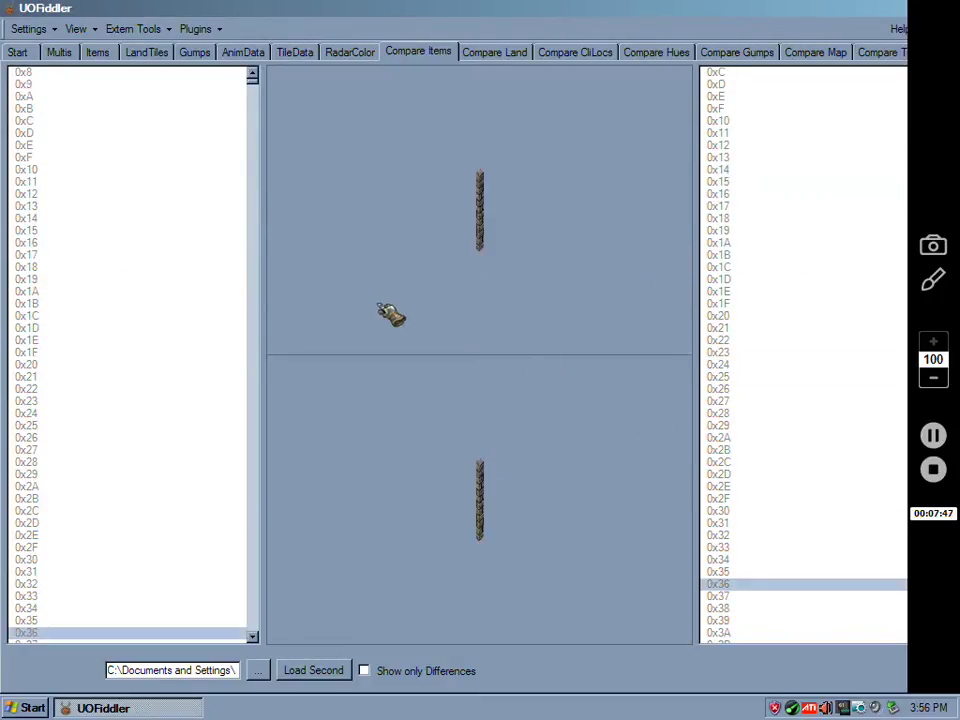
Compare both versions of item 0x17CB further down the list.
left_click_drag(257, 84, 255, 131)
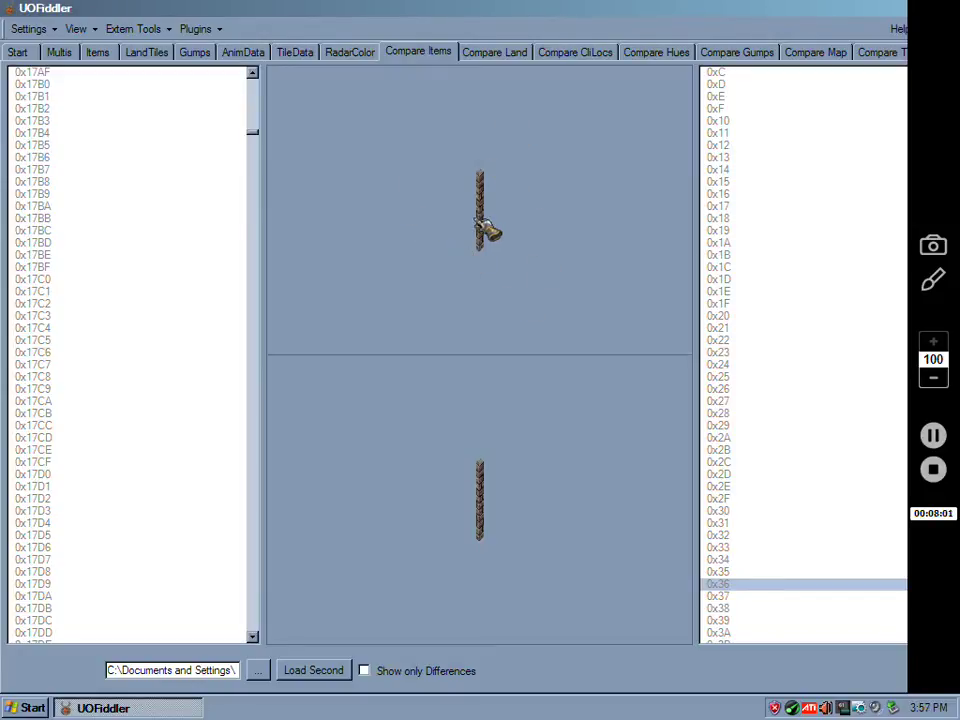
left_click(72, 413)
scroll(62, 465, "down", 2)
scroll(62, 470, "down", 4)
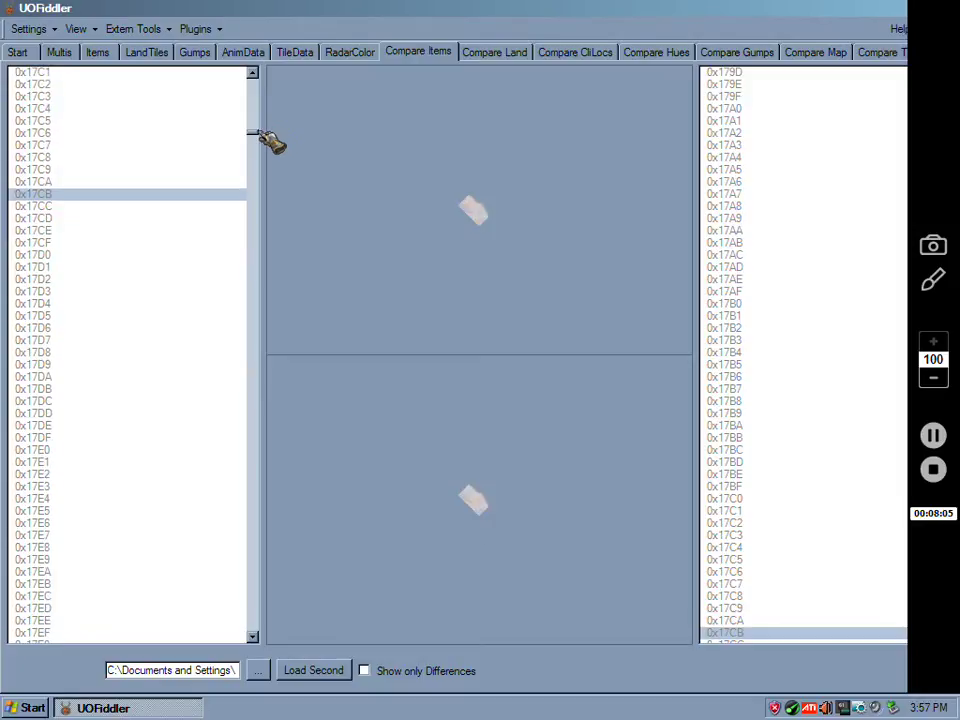
Find the items marked as different near 0x63D4 and compare them one by one up to 0x63D9.
left_click_drag(251, 131, 252, 428)
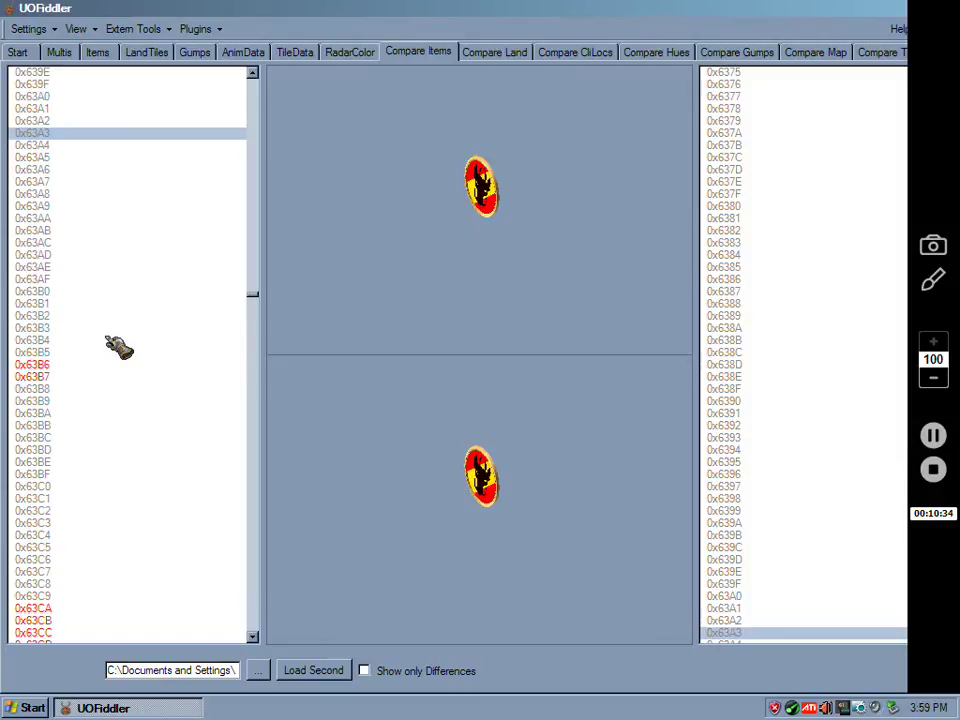
scroll(118, 347, "down", 5)
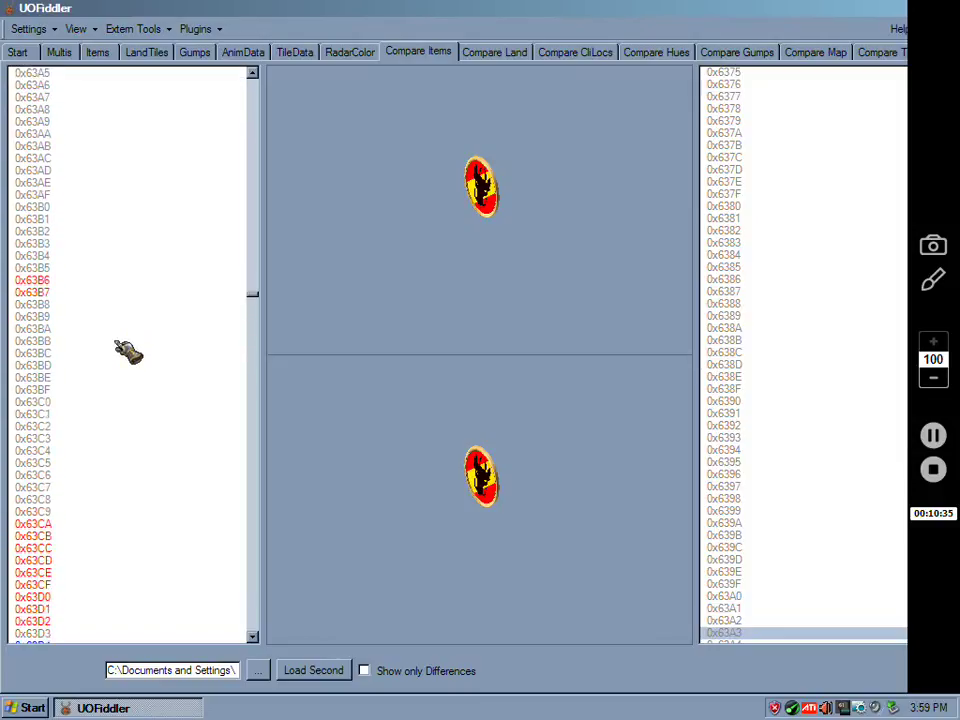
left_click(34, 548)
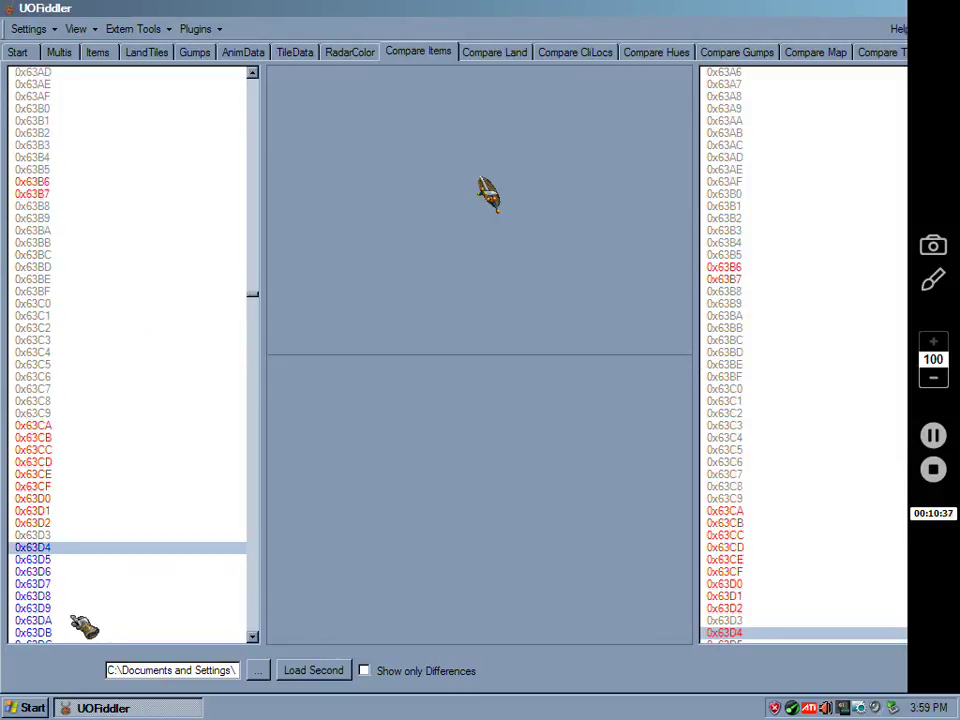
key("Down")
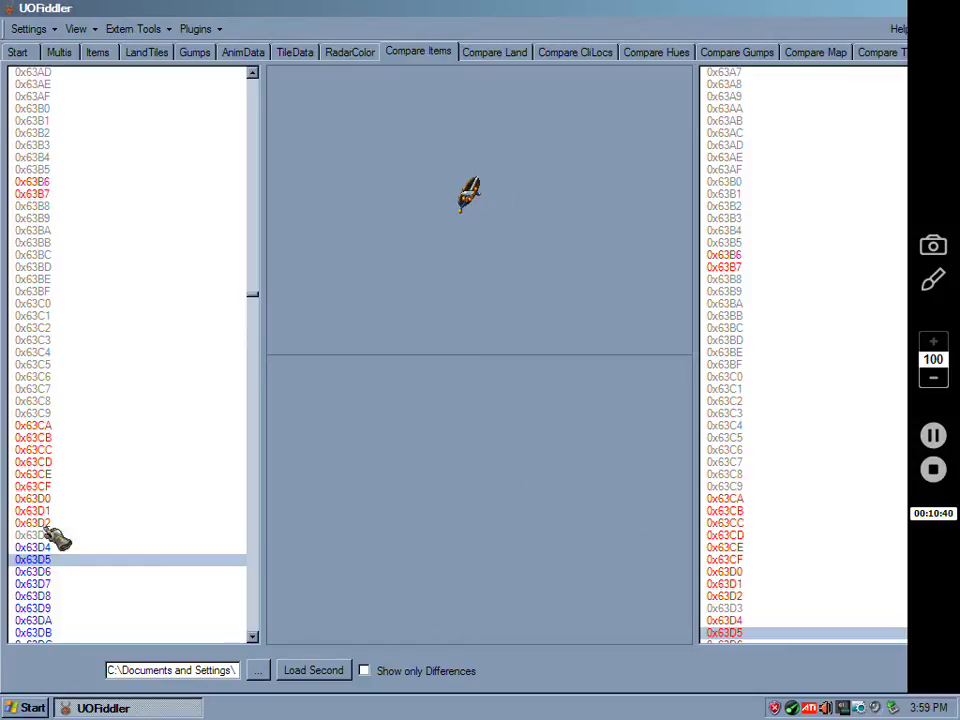
key("Down")
key("Down")
key("Down")
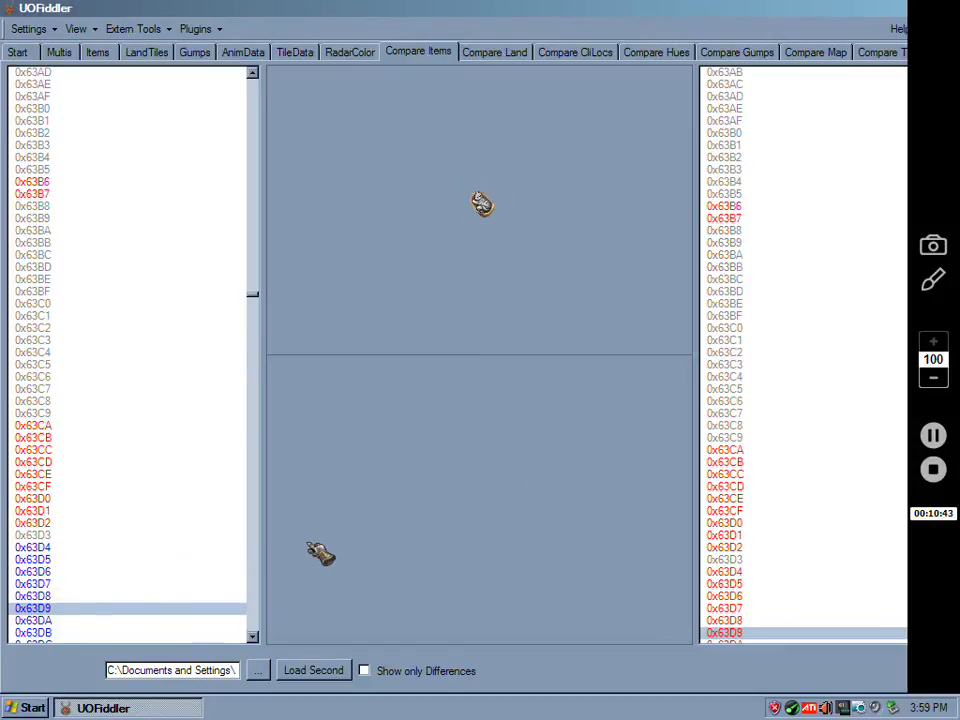
Go back to the crossed broadswords at 0x63D5 and compare back and forth through the grey cat frames up to 0x63DB.
key("Up")
key("Up")
key("Up")
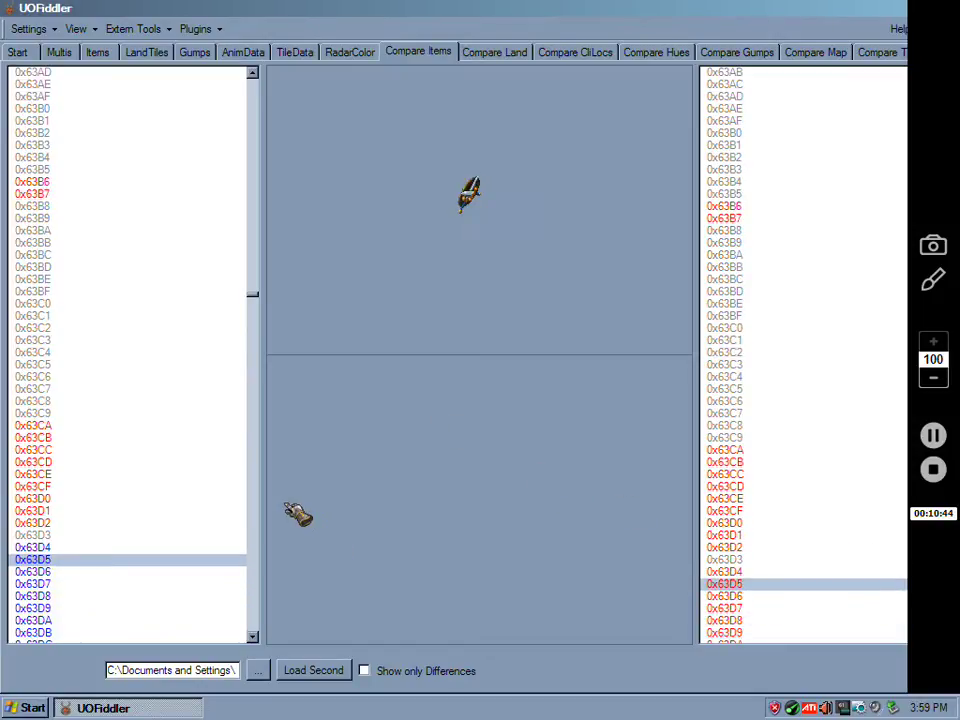
key("Down")
key("Down")
key("Down")
key("Up")
key("Up")
key("Down")
key("Down")
key("Up")
key("Up")
key("Down")
key("Down")
key("Up")
key("Up")
key("Down")
key("Down")
key("Down")
key("Down")
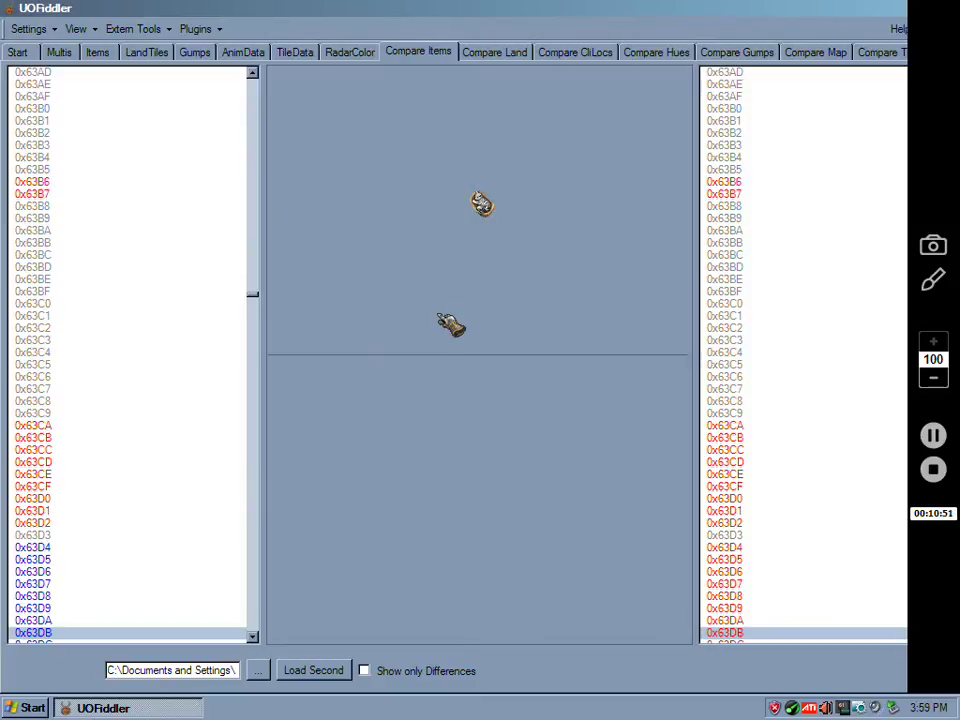
Compare the black sleeping cat frames from 0x63DC to 0x63E0 in both art sets.
key("Down")
key("Down")
key("Down")
key("Down")
key("Down")
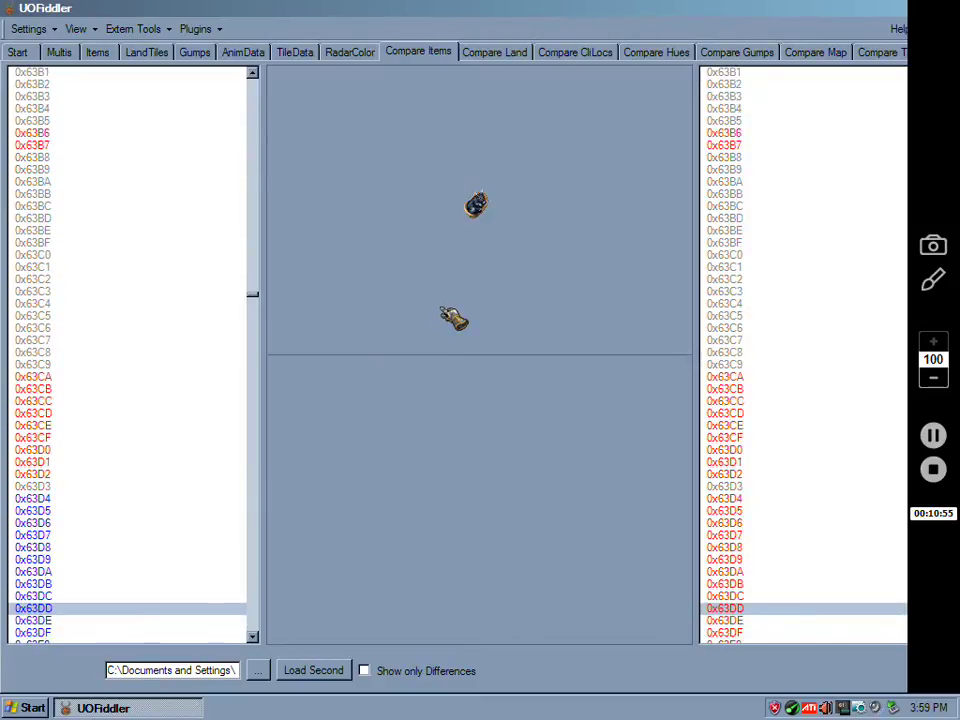
key("Down")
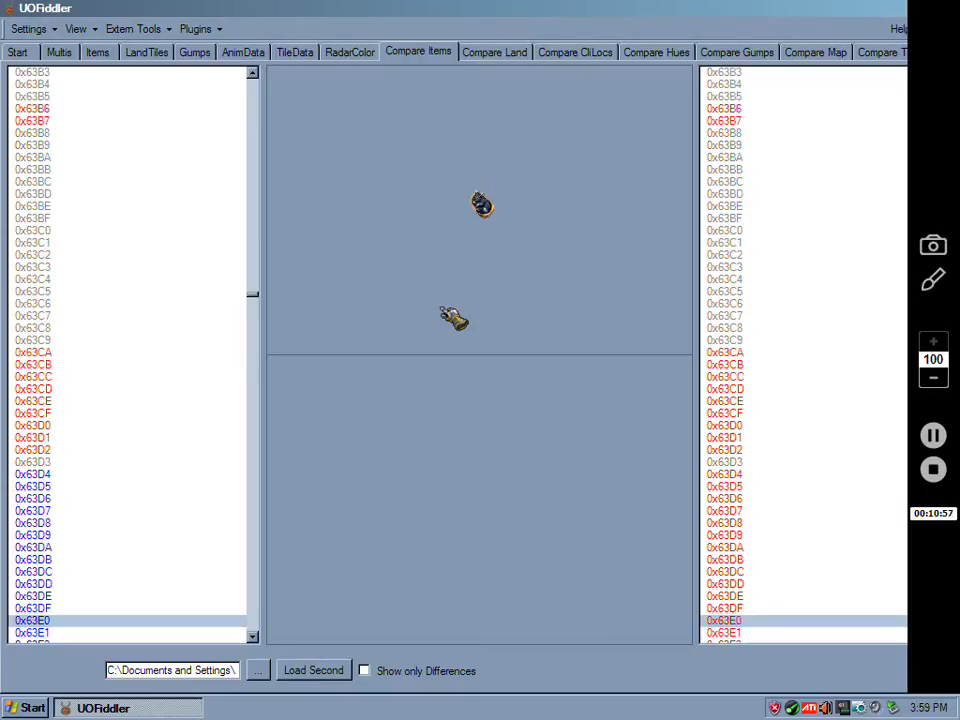
Compare the last black cat frame at 0x63E1 and the orange cat frames at 0x63E2 and 0x63E3 in both art sets.
key("Down")
key("Down")
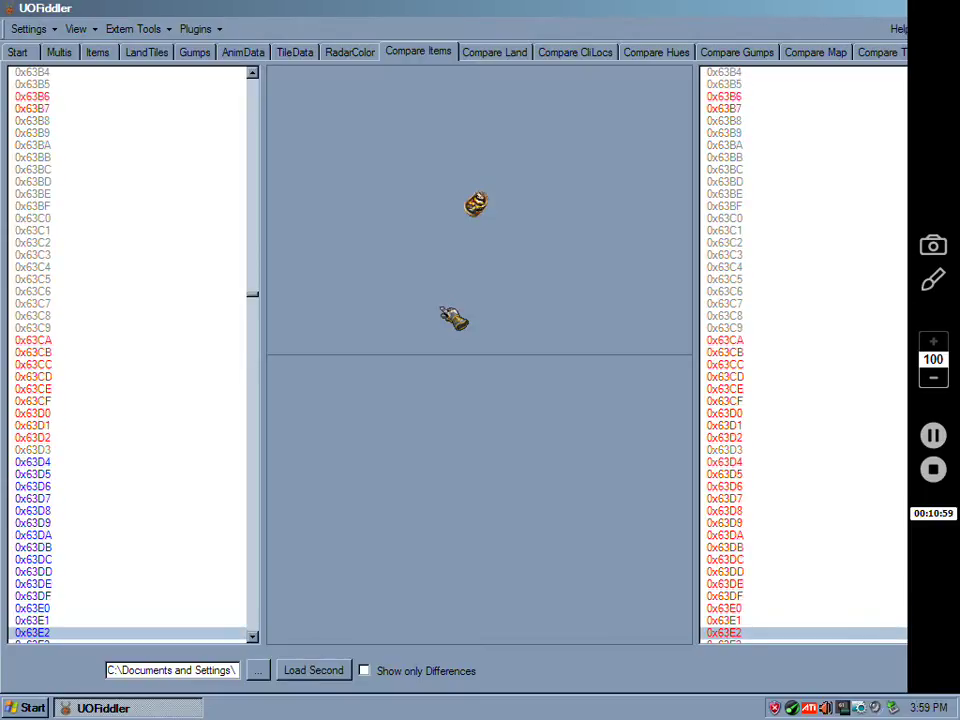
key("Down")
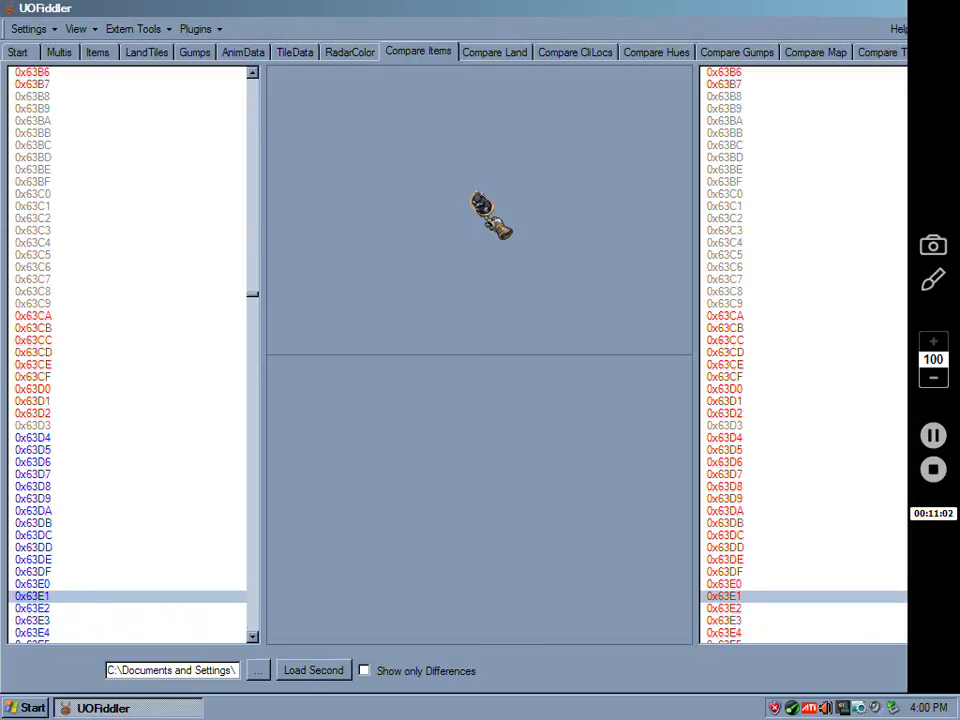
key("Down")
key("Down")
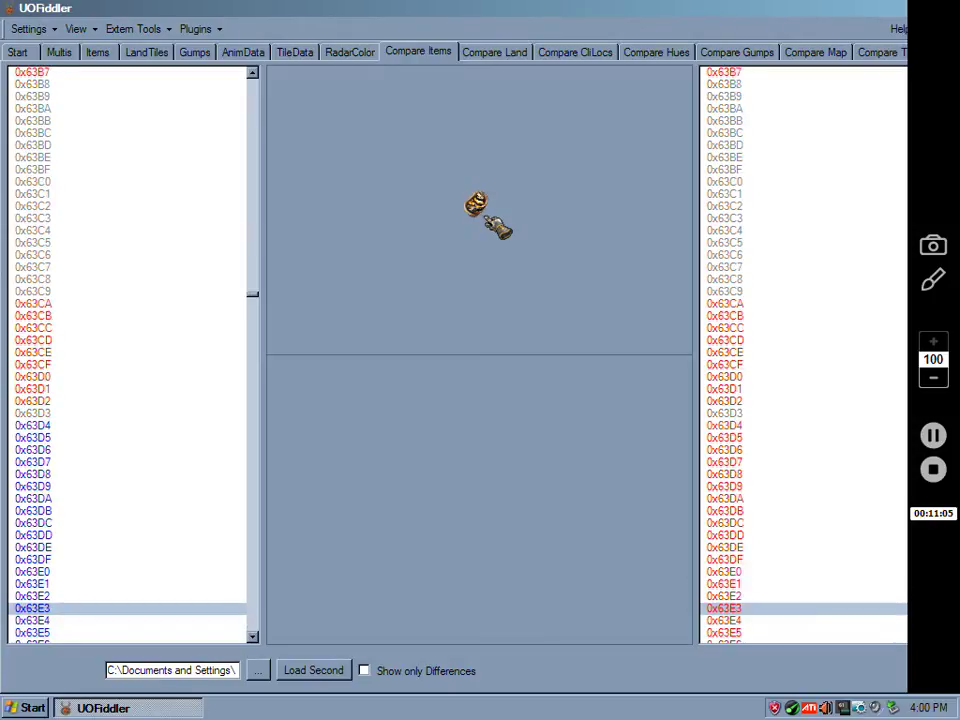
Continue comparing the orange cat frames and the white sleeping dog frames up to 0x63E9.
key("Down")
key("Down")
key("Down")
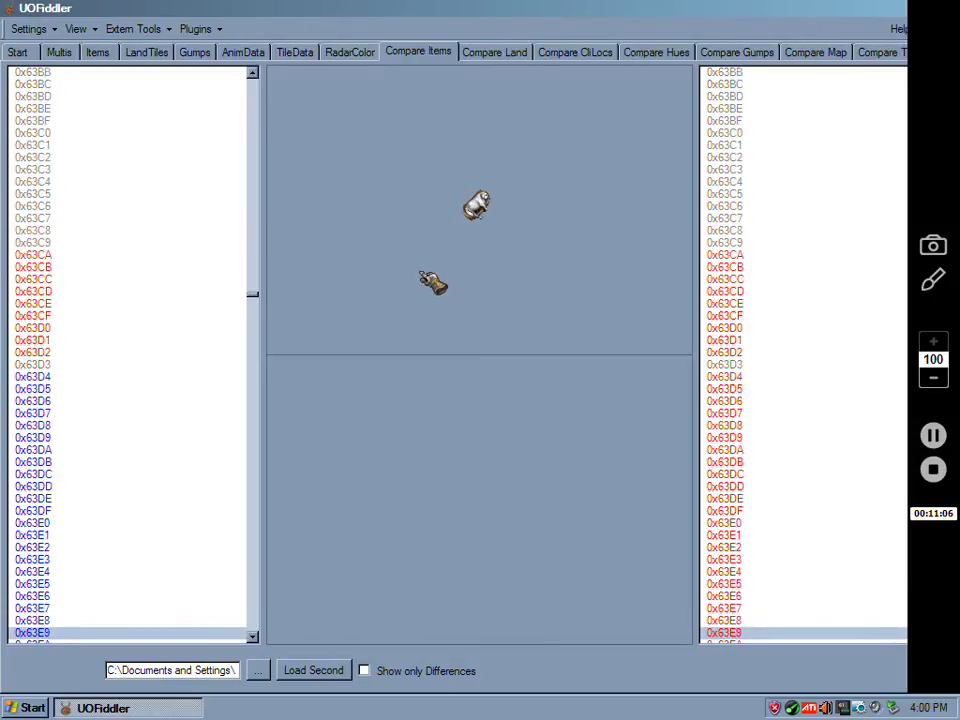
key("Down")
key("Up")
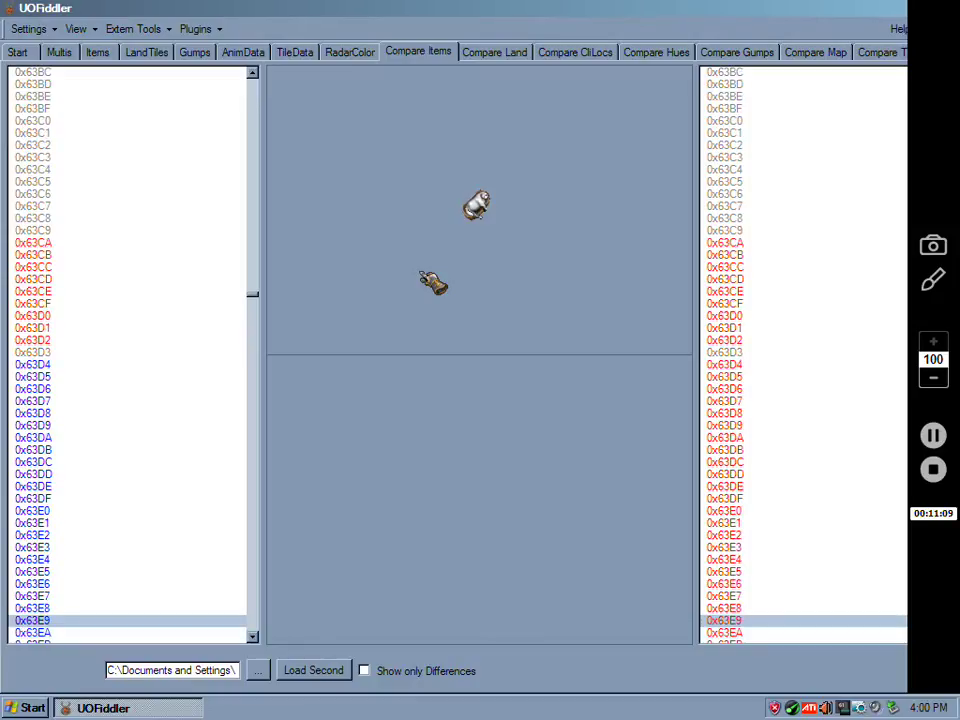
Compare back and forth through the white dog frames after 0x63E9 and continue to the black dog frame at 0x63F0.
key("Down")
key("Down")
key("Up")
key("Up")
key("Down")
key("Down")
key("Down")
key("Down")
key("Up")
key("Up")
key("Down")
key("Down")
key("Down")
key("Down")
key("Down")
key("Down")
key("Down")
key("Down")
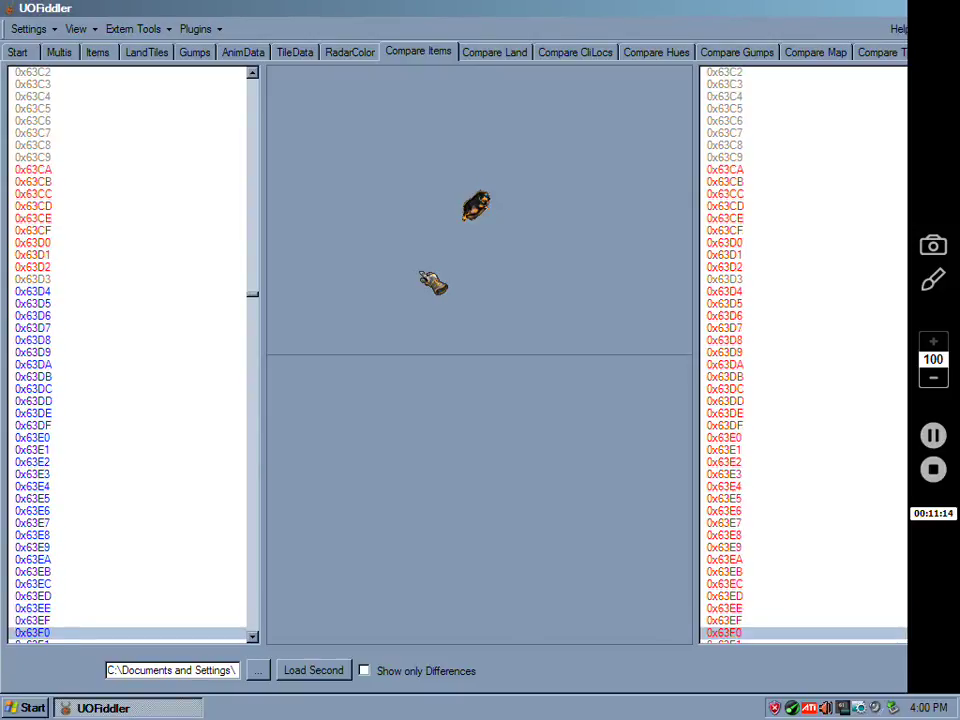
Compare the remaining sleeping dog frames from 0x63F1 onward, down to item 0x63FD.
key("Down")
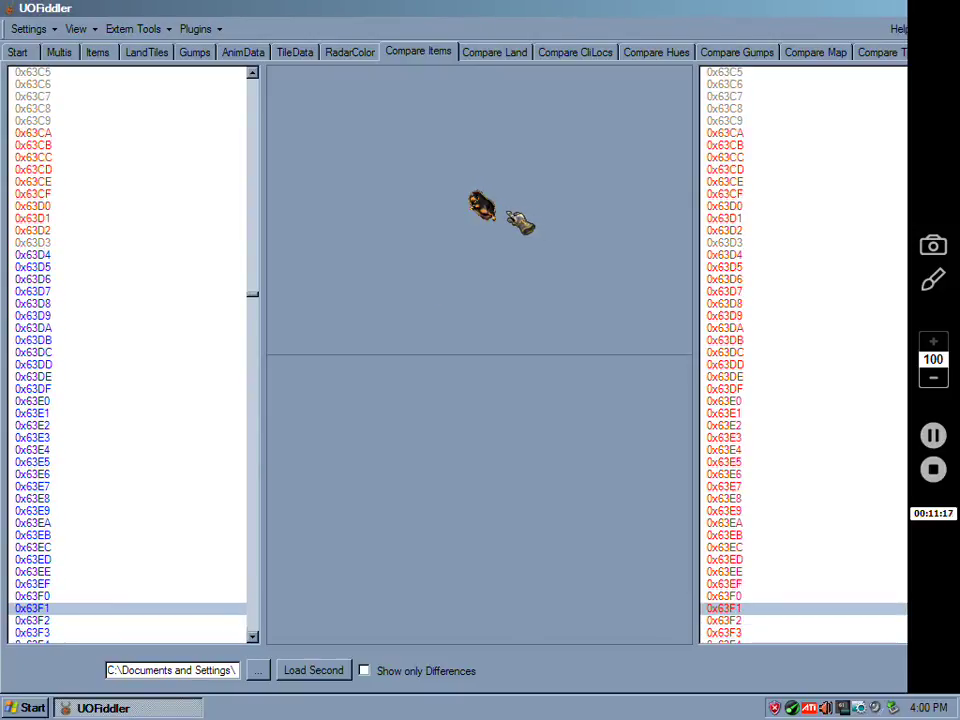
key("Down")
key("Down")
key("Down")
key("Down")
key("Down")
key("Down")
key("Down")
key("Down")
key("Down")
key("Down")
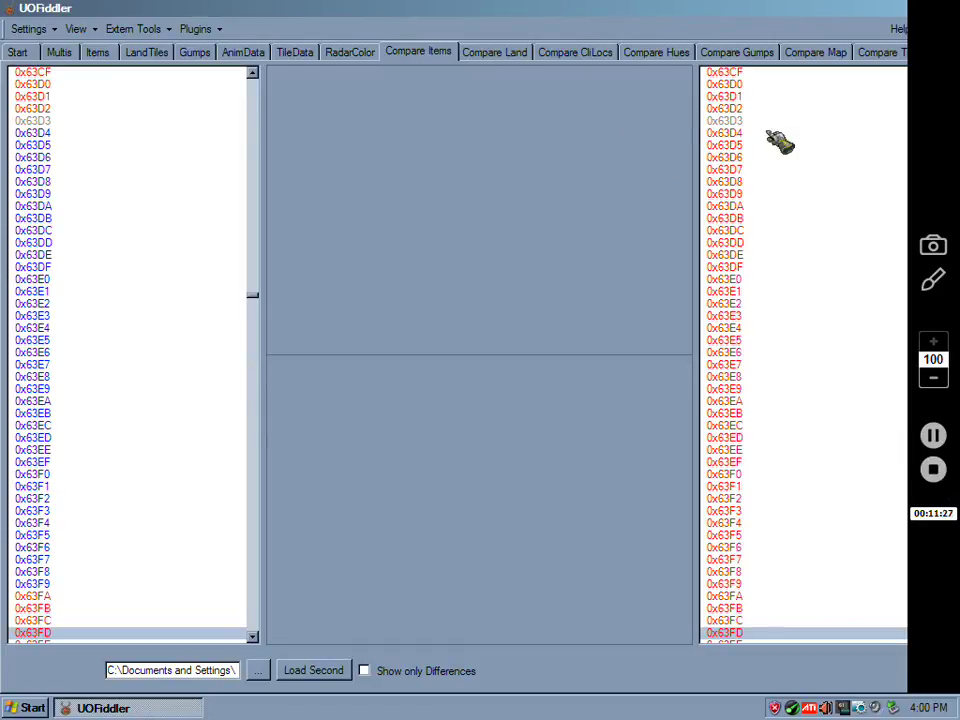
Show the item art overview, inspect the grey cat frame 0x63D6, and highlight its Animation flag.
left_click(97, 52)
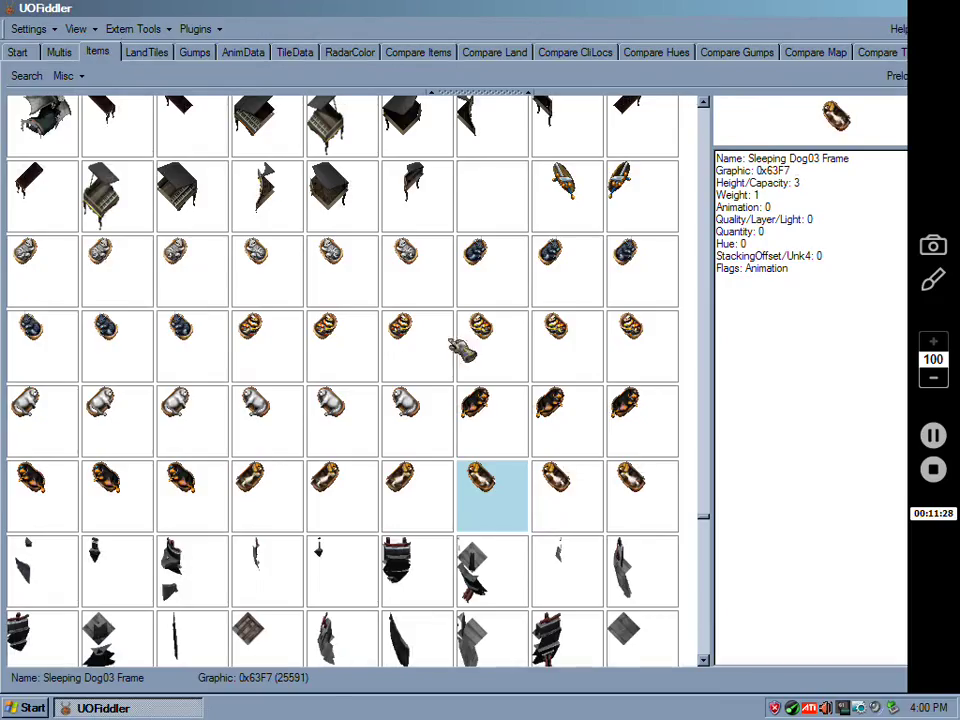
left_click(42, 265)
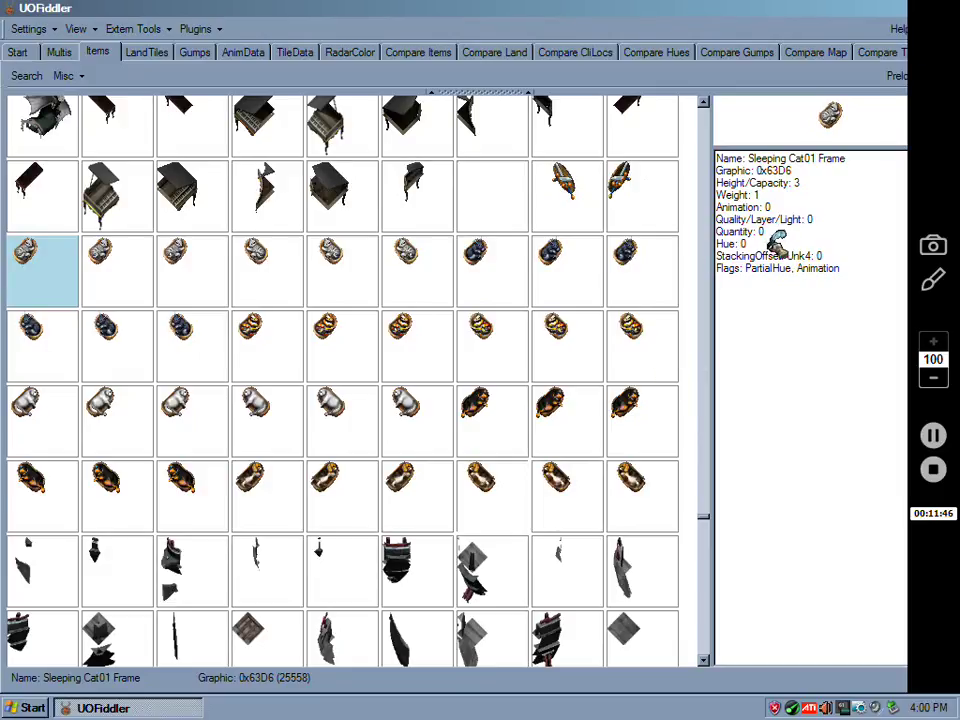
double_click(818, 268)
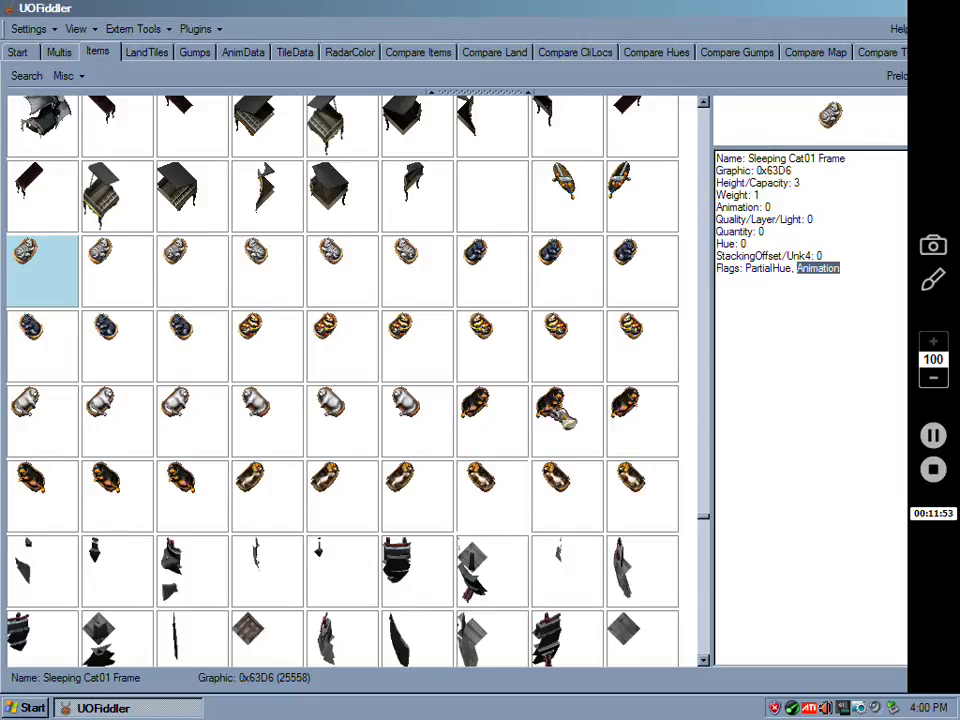
Check the properties of the empty slot 0x63D3 and look at the actions available for the grey cat frame 0x63D6.
left_click(492, 195)
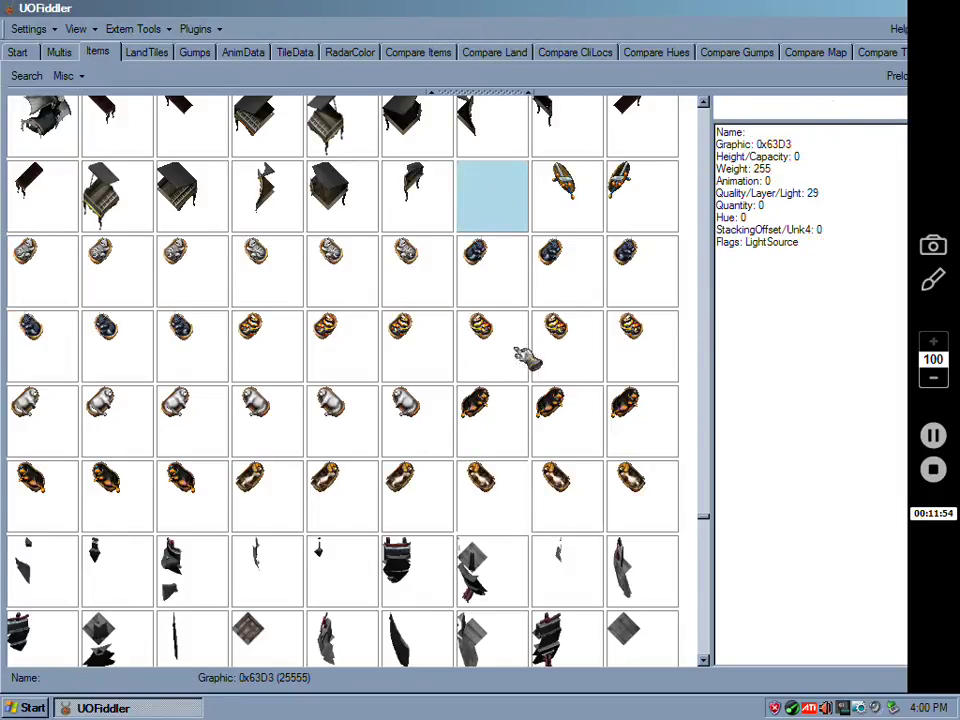
left_click(44, 268)
right_click(43, 269)
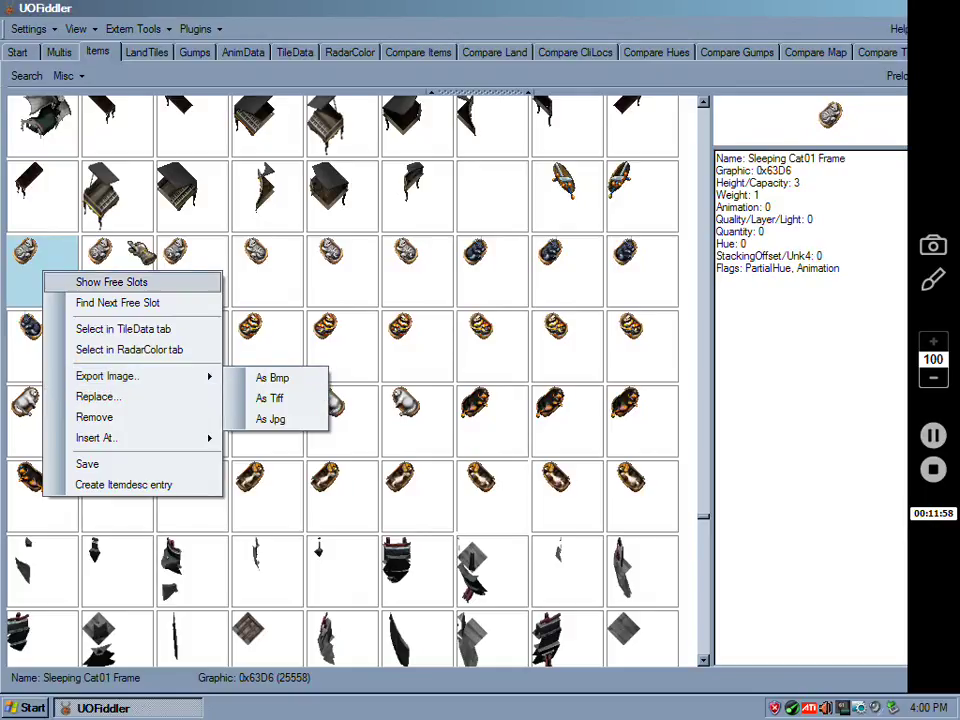
right_click(121, 241)
left_click(32, 266)
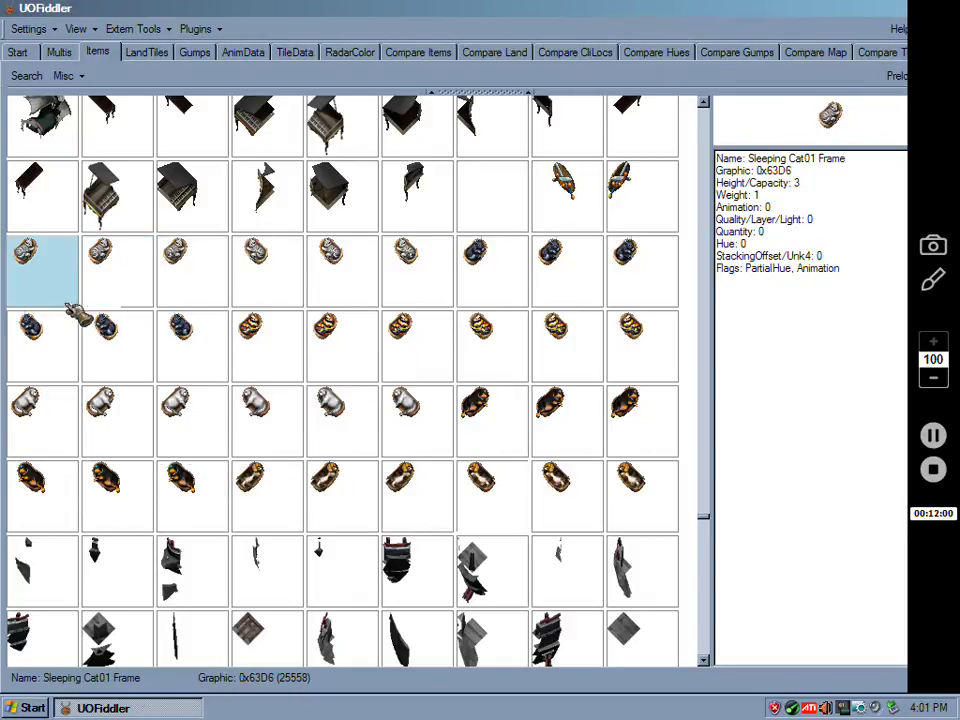
Inspect the properties of the second grey cat frame, 0x63D7, and highlight its Animation flag.
left_click(92, 293)
left_click_drag(845, 275, 728, 154)
left_click(853, 343)
double_click(825, 268)
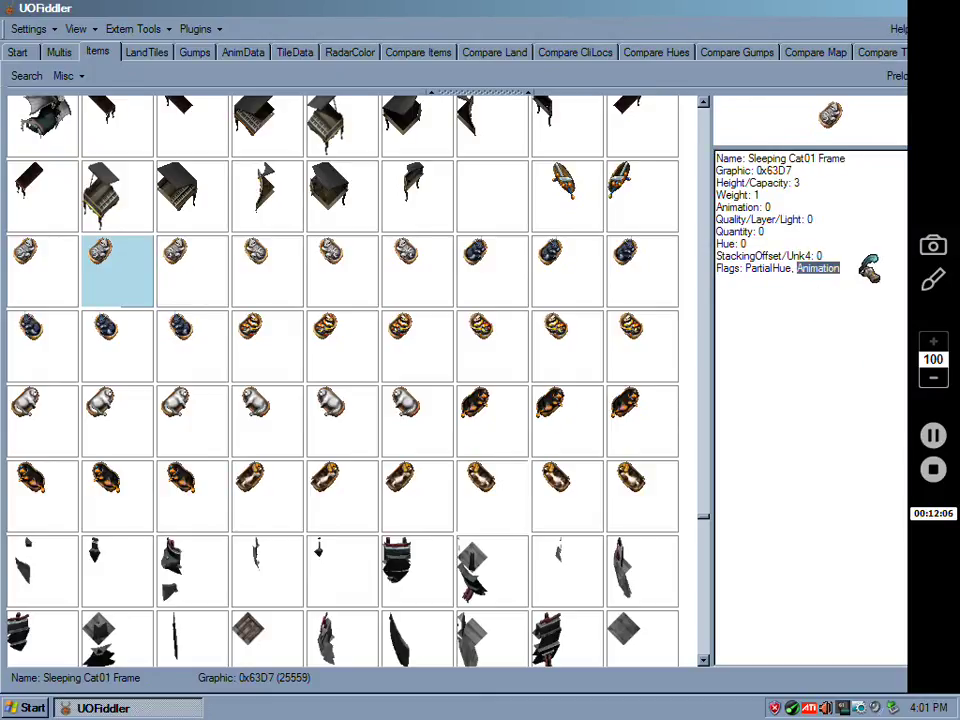
Inspect the properties of the grey cat frame 0x63DB, the black cat frame 0x63DC and the dog frame 0x63F6.
left_click(445, 270)
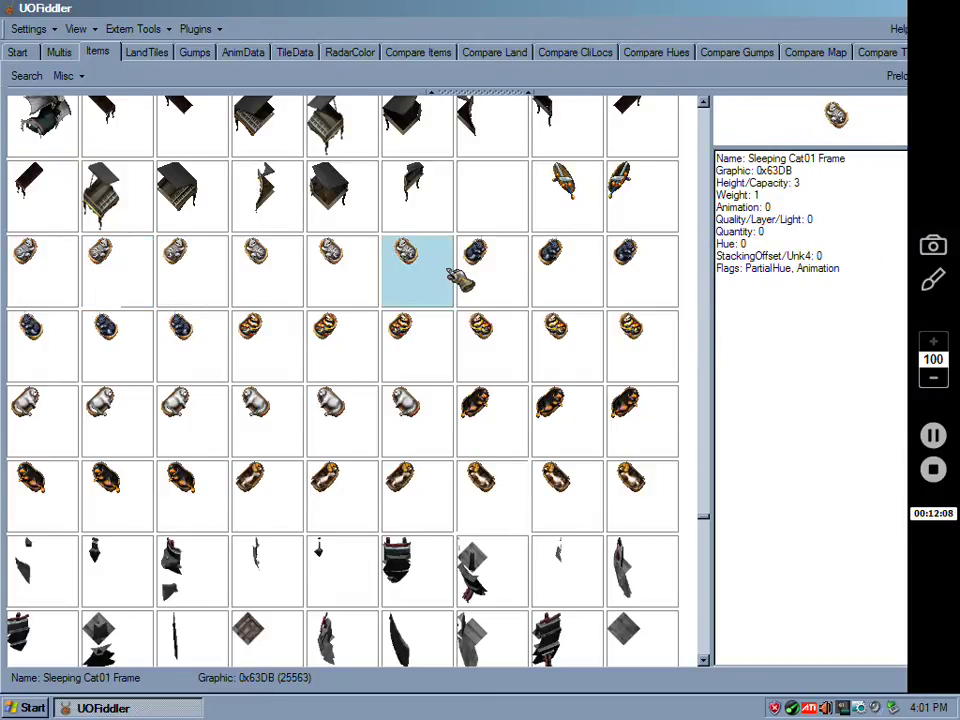
left_click(480, 272)
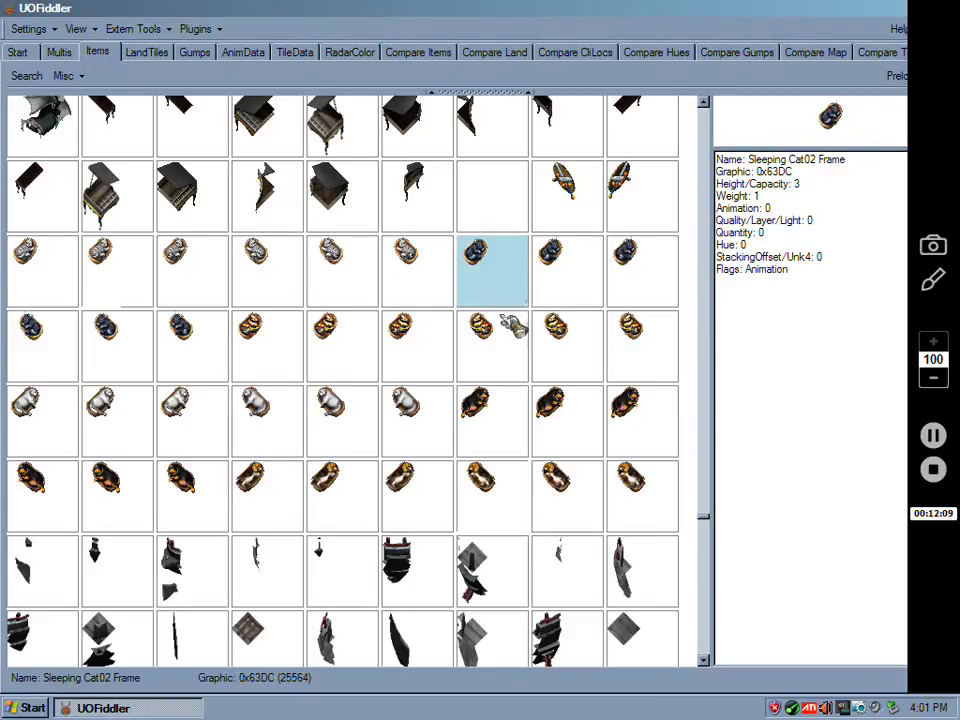
left_click(440, 520)
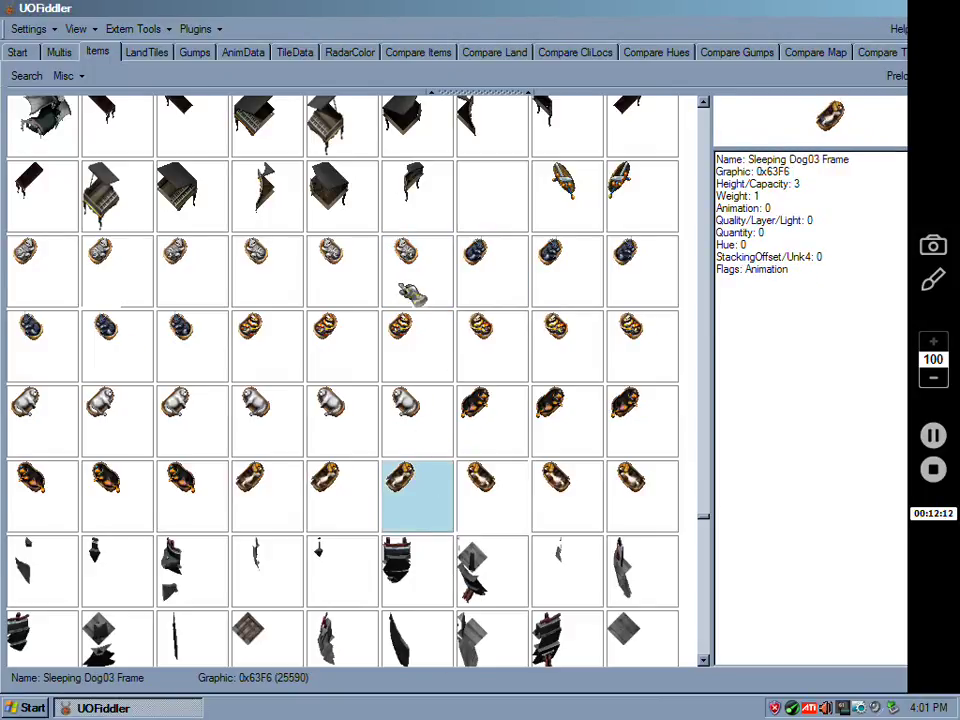
Browse the item art around the sleeping pets and shields, and inspect the ship sails graphic 0x6375.
scroll(520, 538, "down", 2)
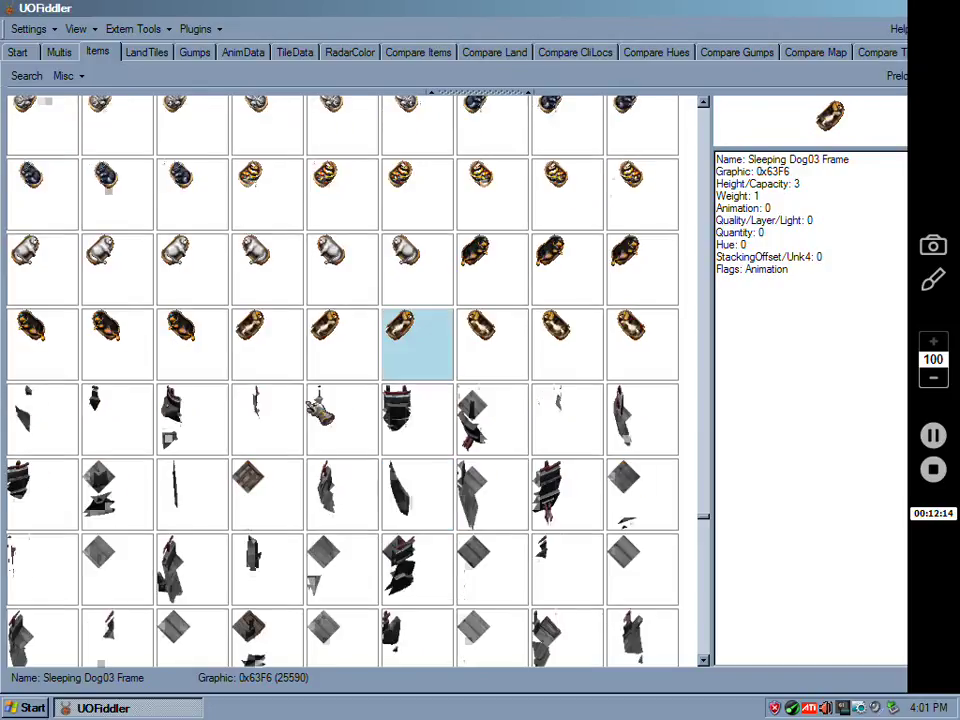
scroll(400, 375, "up", 4)
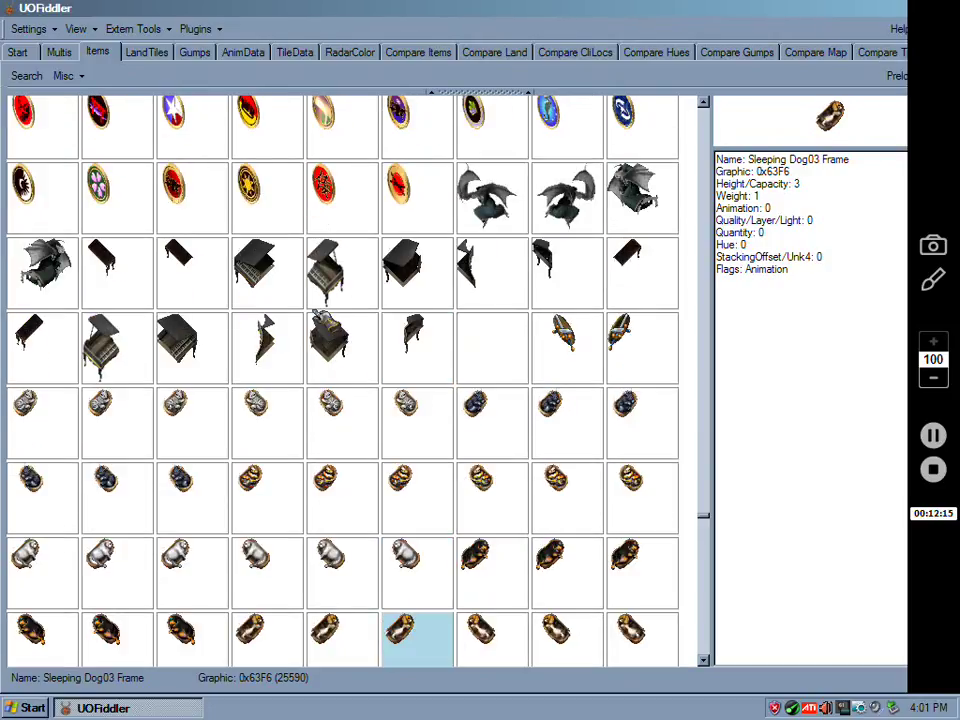
scroll(357, 268, "up", 8)
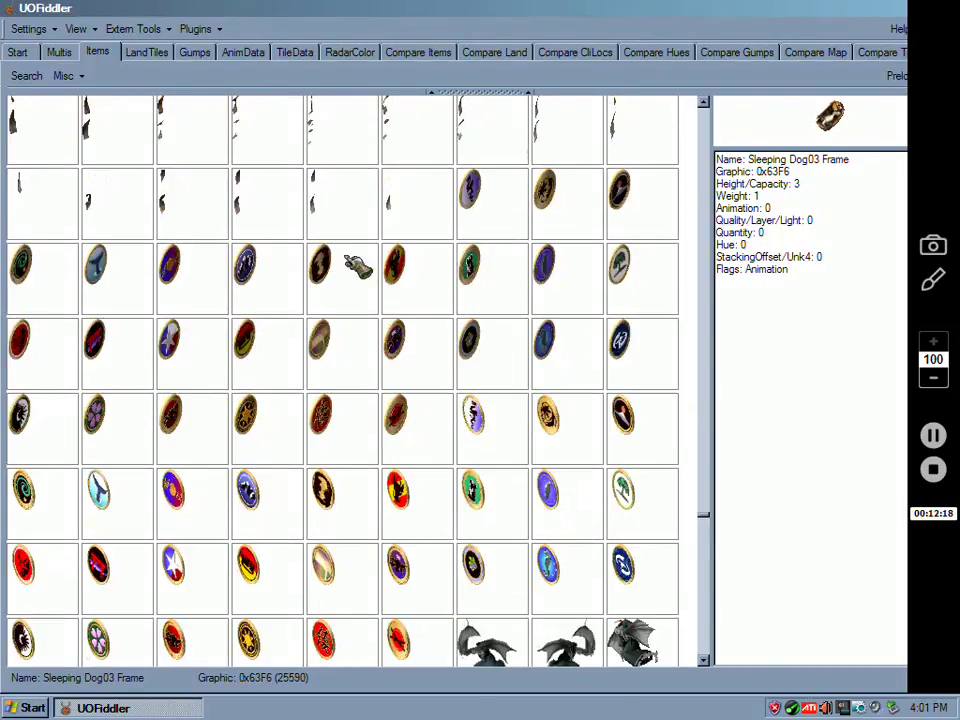
left_click(344, 284)
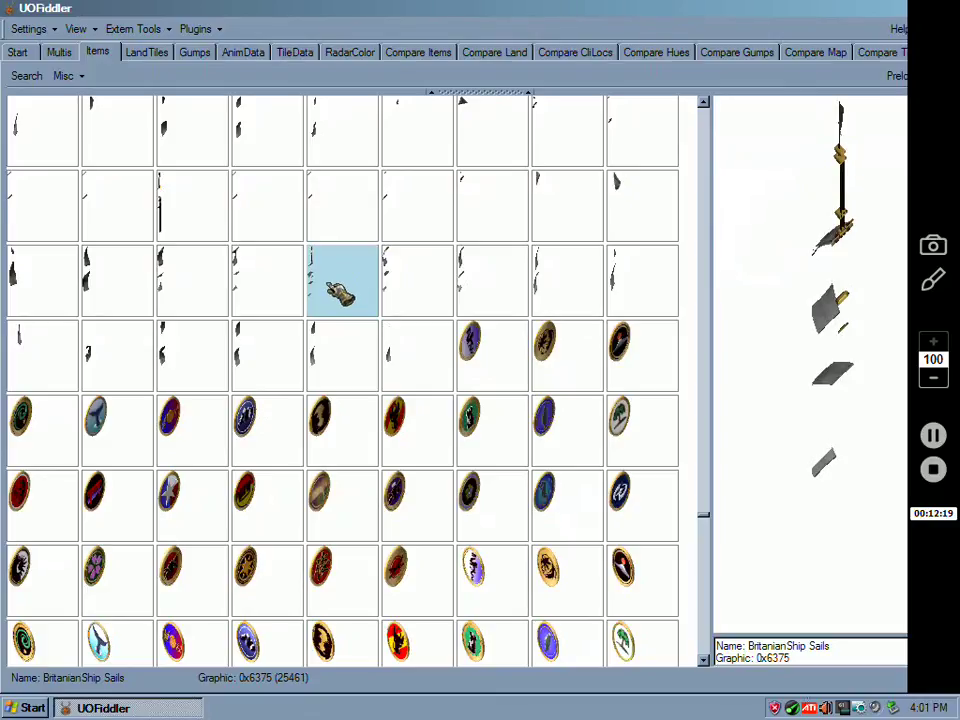
scroll(340, 292, "down", 1)
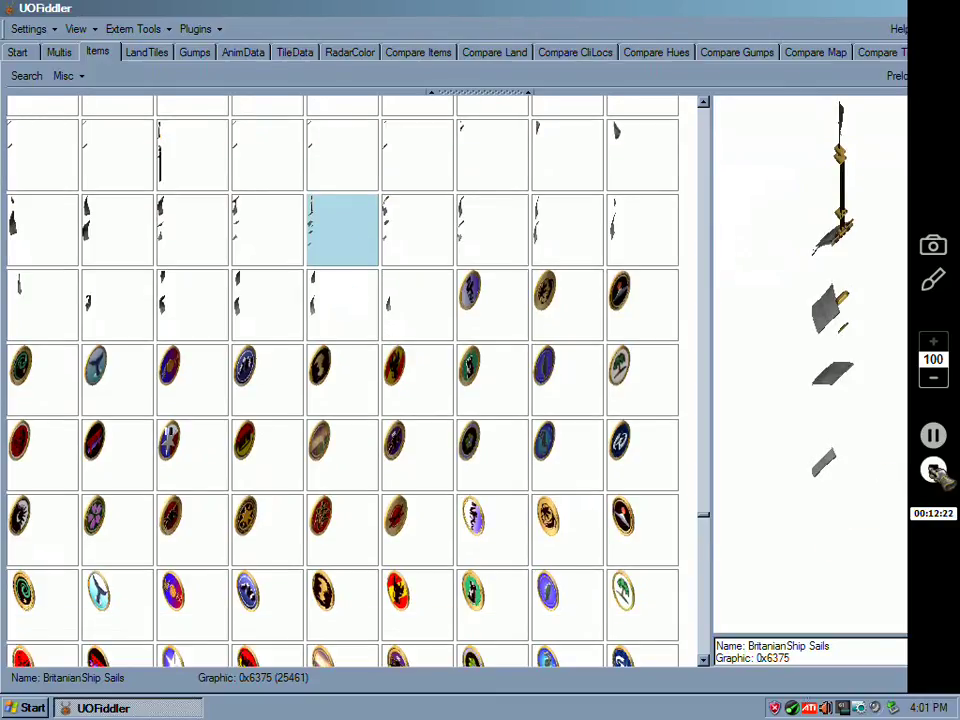